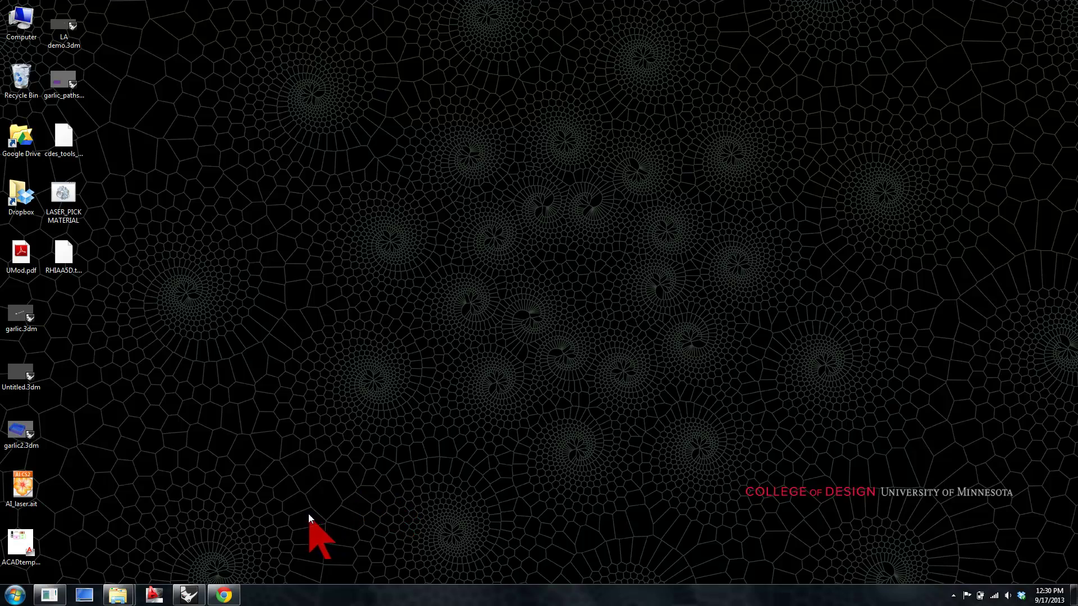
Bring Rhino to the front, orbit around the green terrain, and shorten the command history area.
click(193, 595)
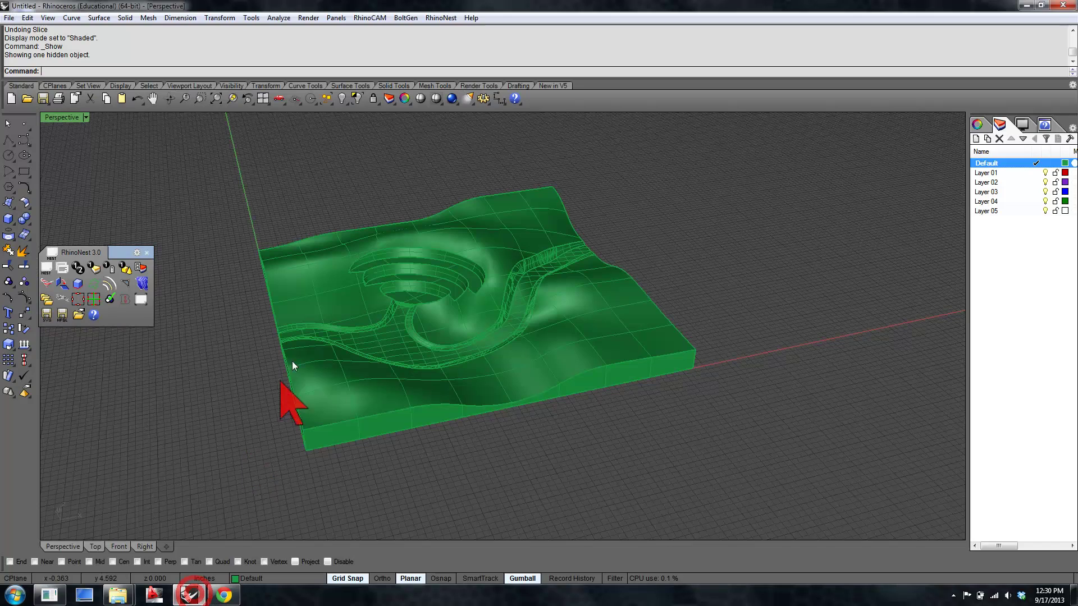
mouse_move(621, 292)
right_down()
mouse_move(649, 279)
mouse_move(639, 290)
right_up()
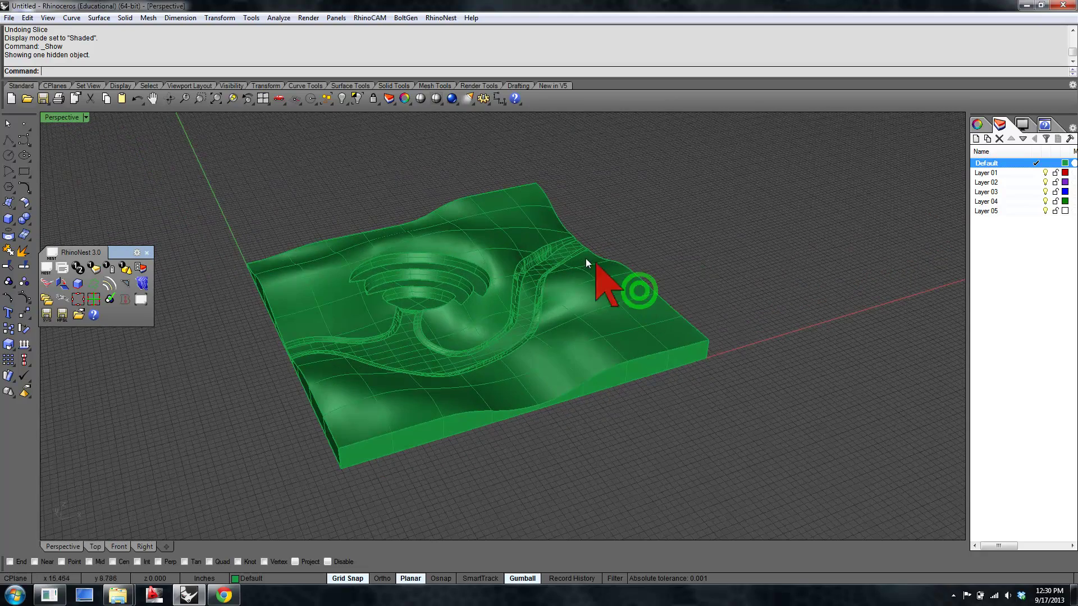
right_drag(522, 262, 514, 251)
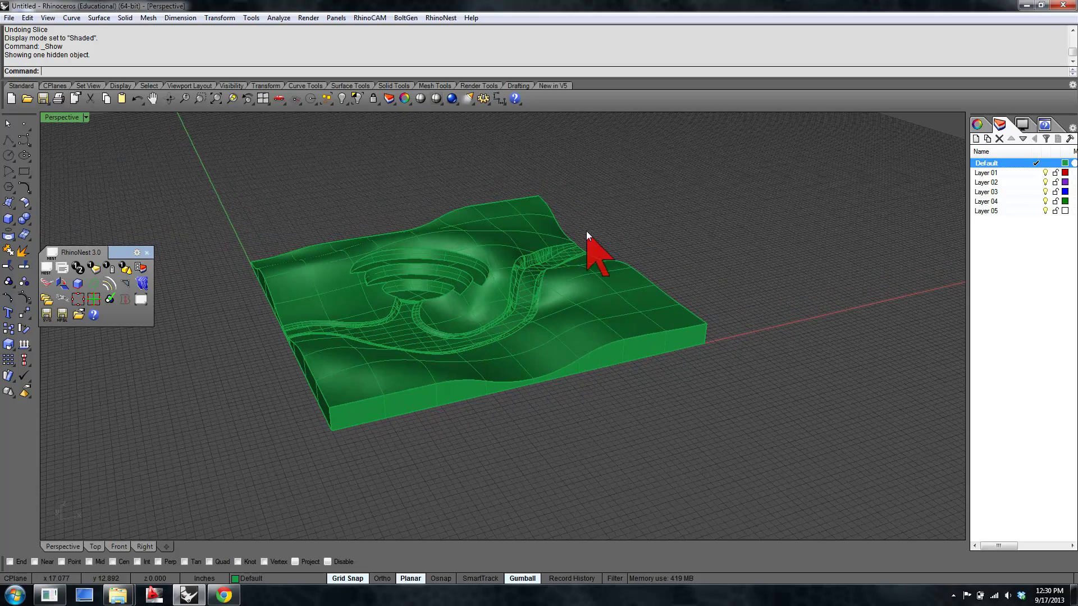
right_drag(587, 295, 512, 268)
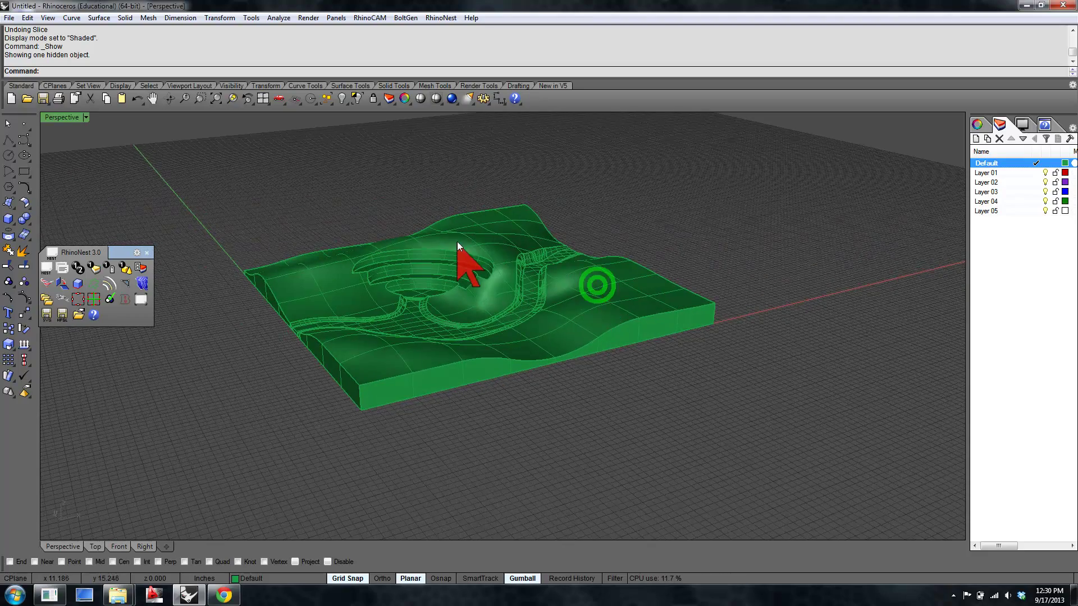
mouse_move(555, 227)
right_down()
mouse_move(599, 211)
mouse_move(528, 222)
mouse_move(553, 228)
right_up()
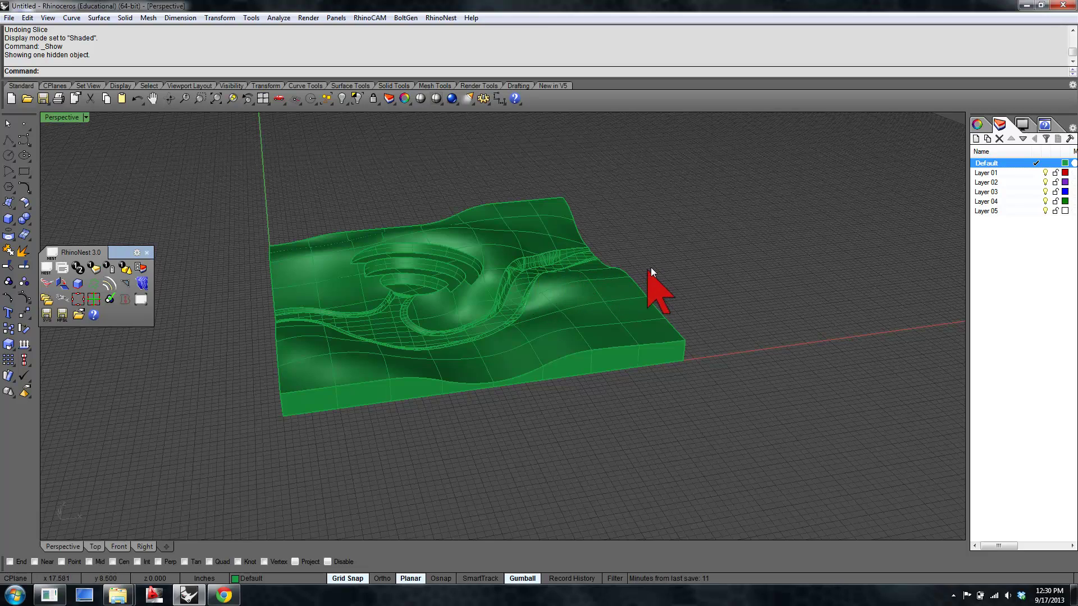
right_drag(611, 261, 637, 259)
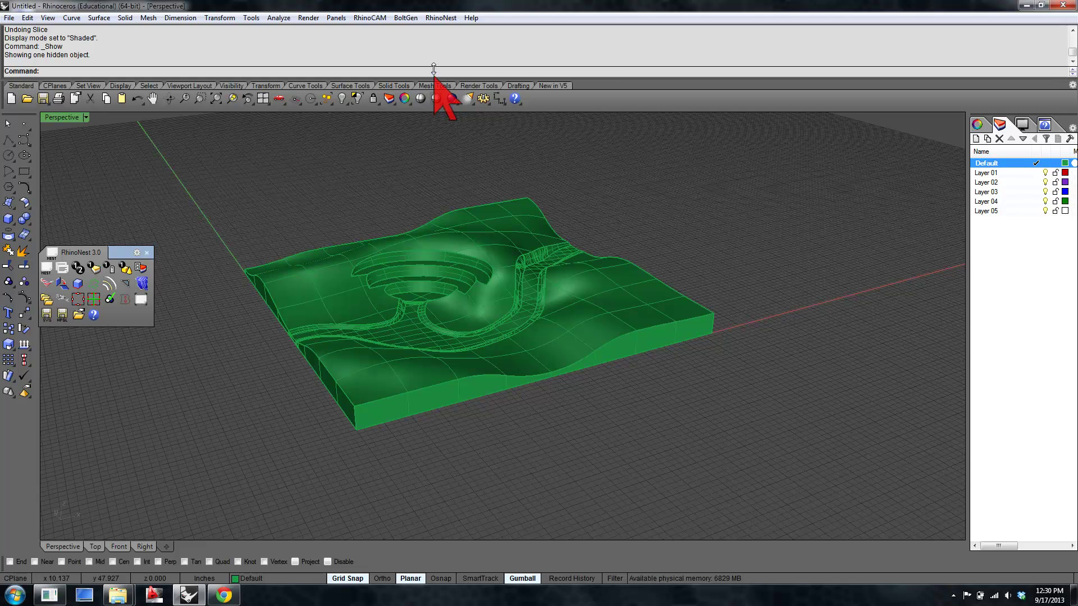
drag(433, 65, 433, 54)
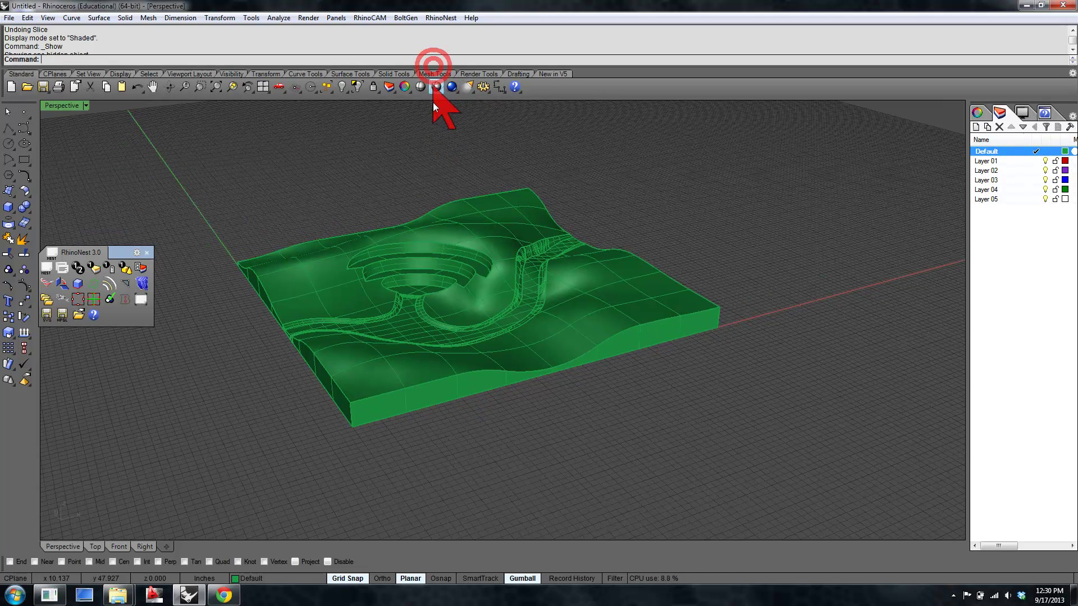
Select the green terrain polysurface and orbit the view slightly around it.
click(494, 244)
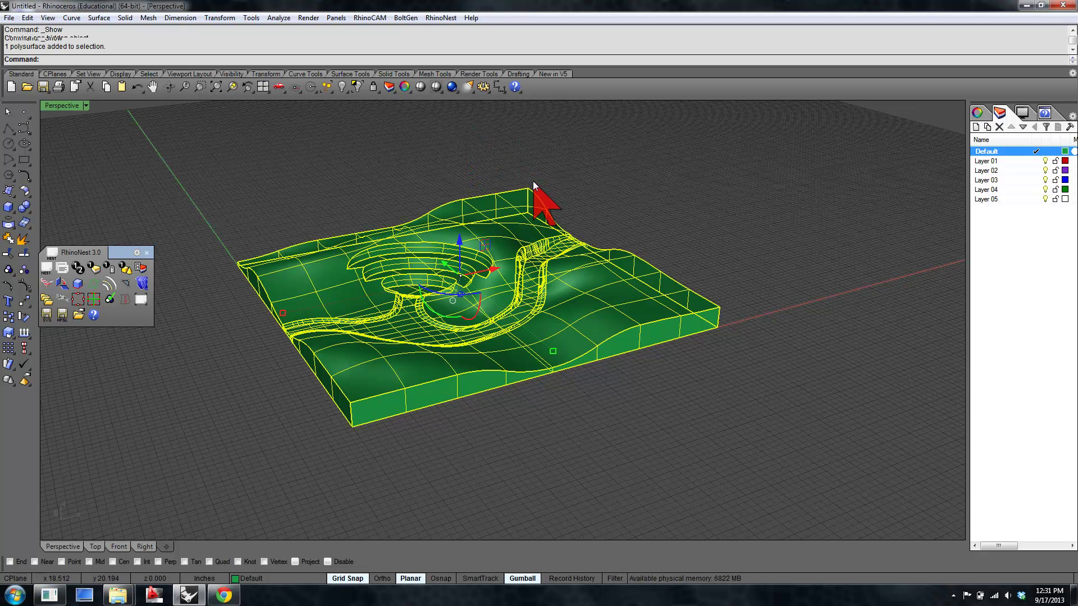
right_drag(507, 208, 510, 211)
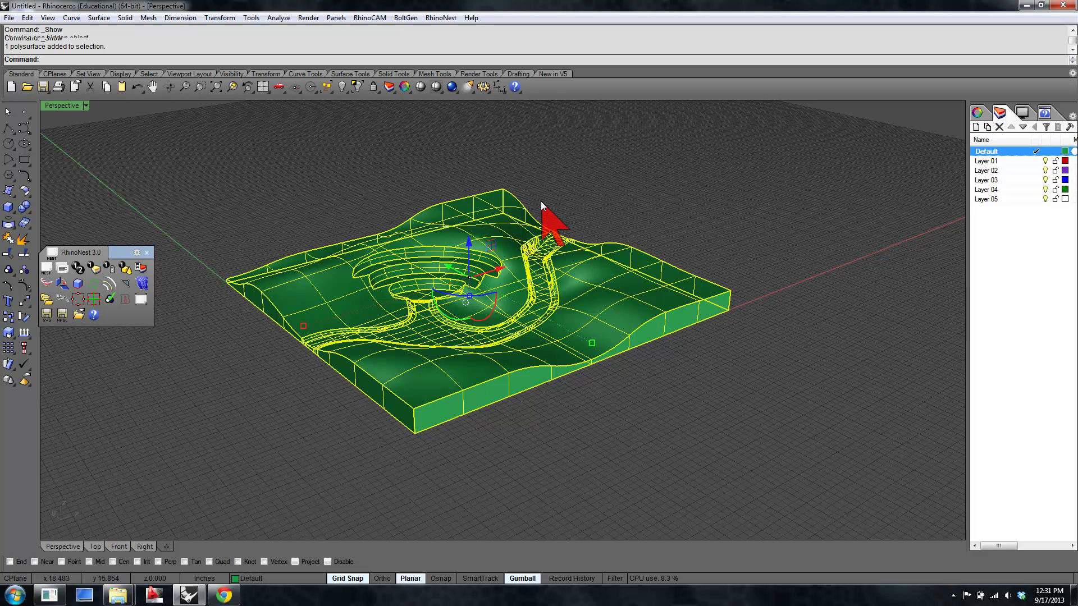
Open the RhinoNest menu and preview its Tools submenu.
click(451, 20)
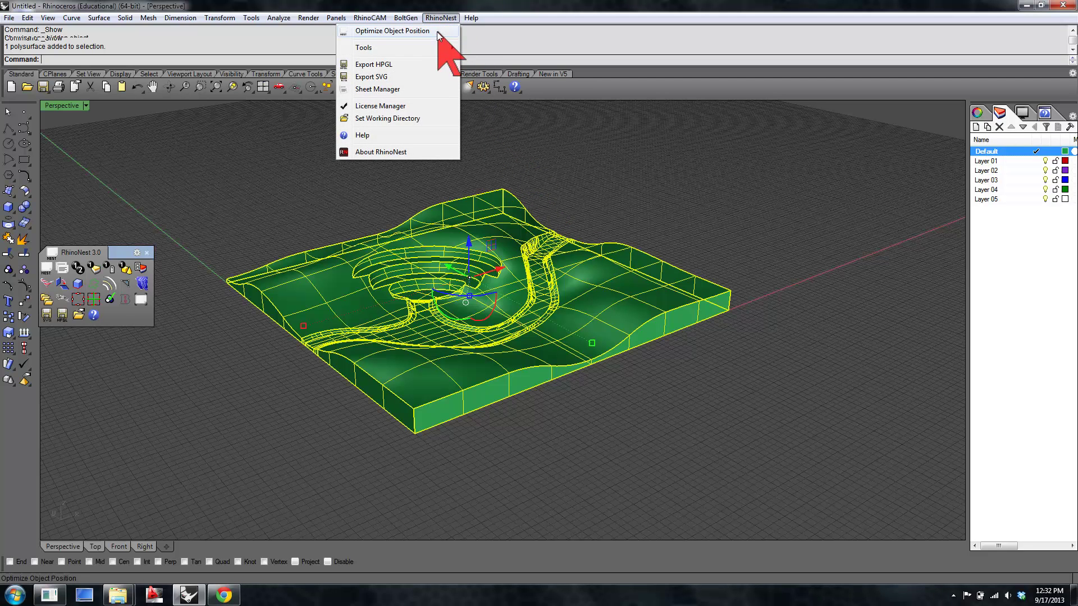
mouse_move(428, 44)
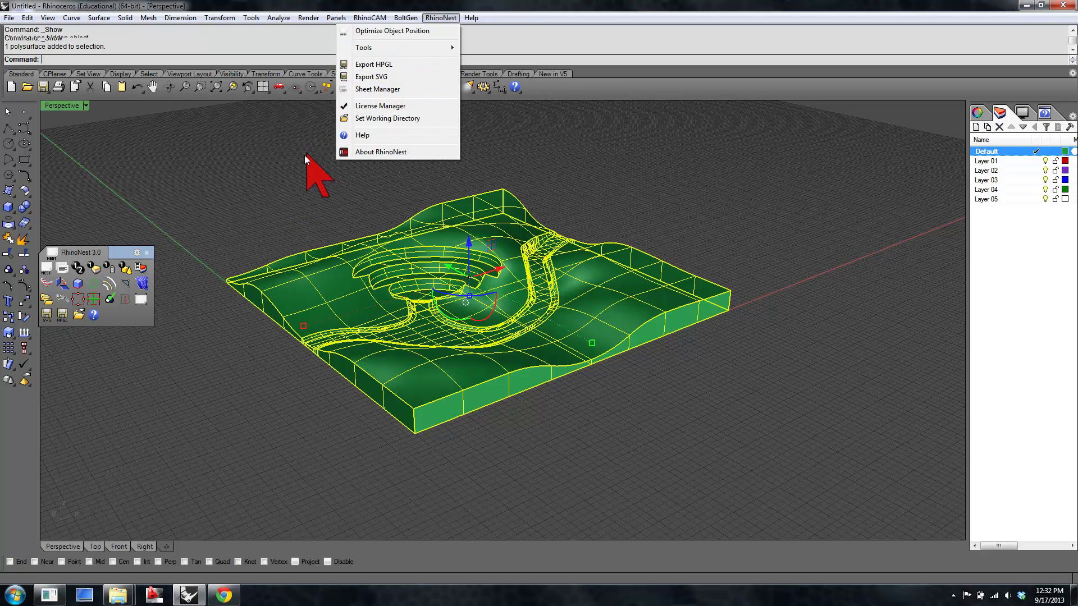
mouse_move(386, 48)
Move the terrain -18.25 inches along X using the gumball's red arrow.
mouse_move(617, 204)
right_down()
mouse_move(528, 261)
mouse_move(654, 240)
mouse_move(495, 265)
mouse_move(481, 284)
mouse_move(557, 260)
right_up()
scroll(556, 264, down, 5)
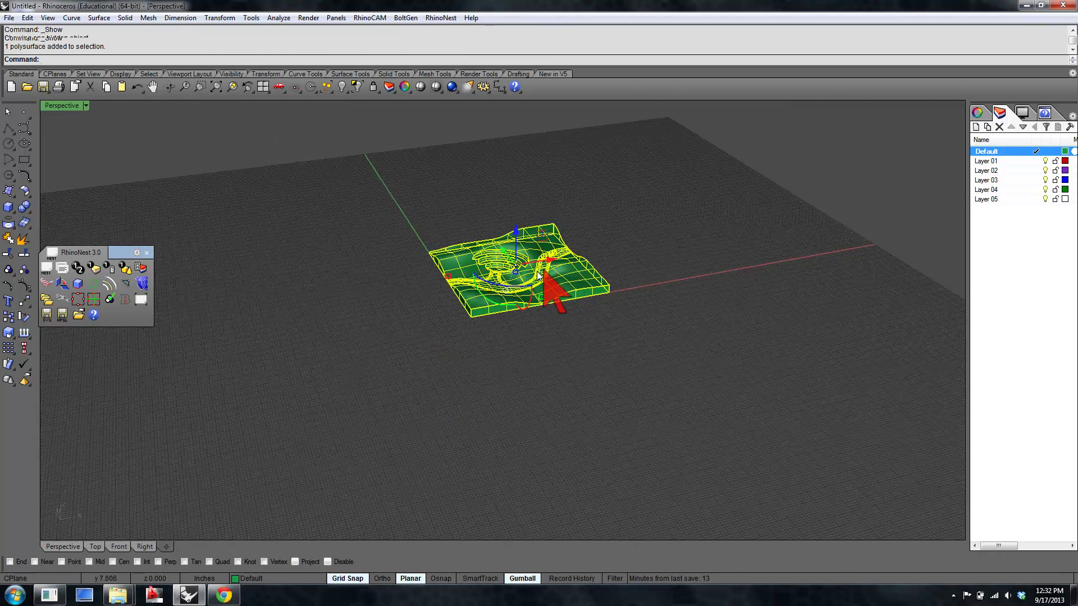
scroll(547, 264, up, 4)
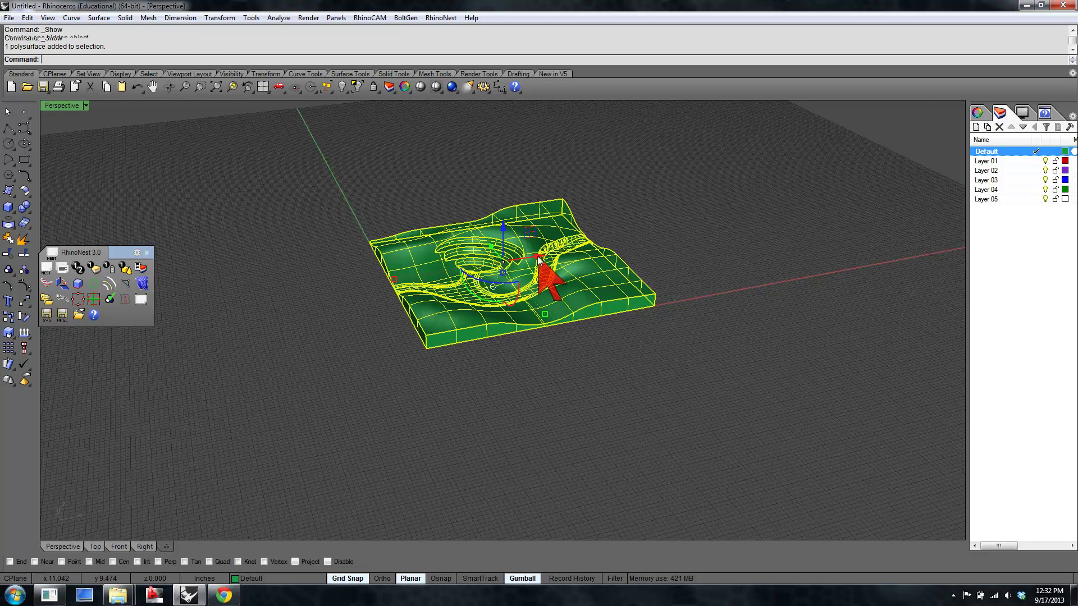
drag(537, 259, 253, 316)
scroll(592, 270, down, 5)
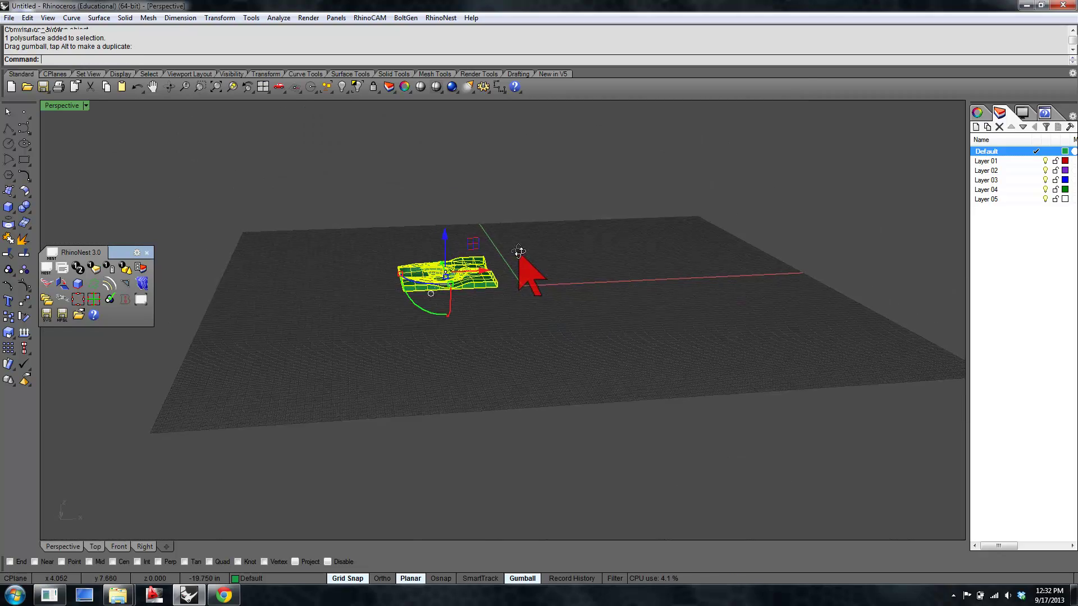
scroll(505, 275, up, 4)
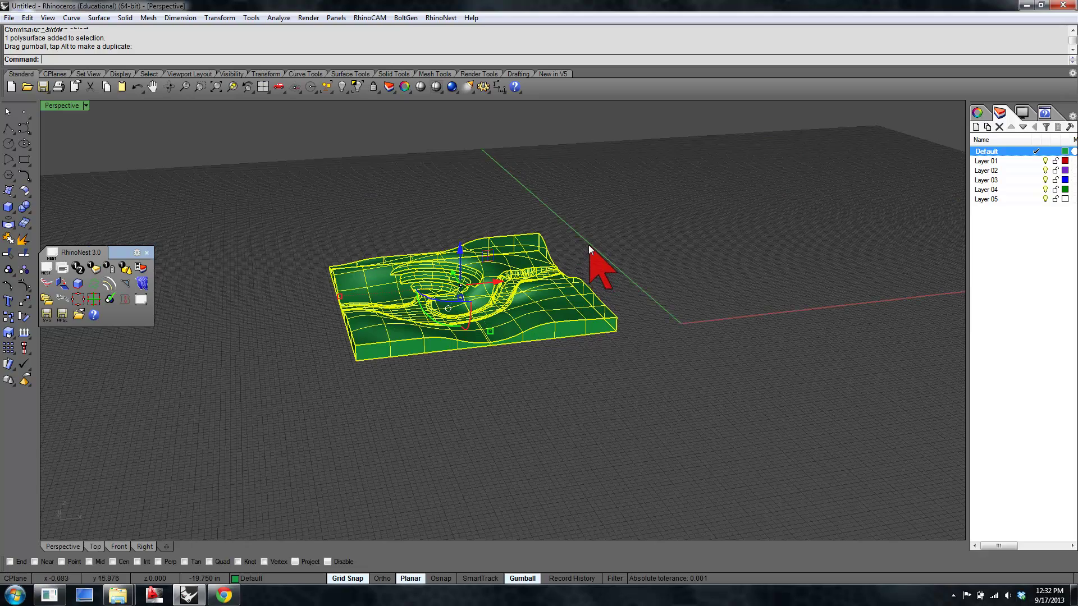
Zoom and orbit around the moved terrain, and drag the RhinoNest tool panel aside.
scroll(606, 283, up, 2)
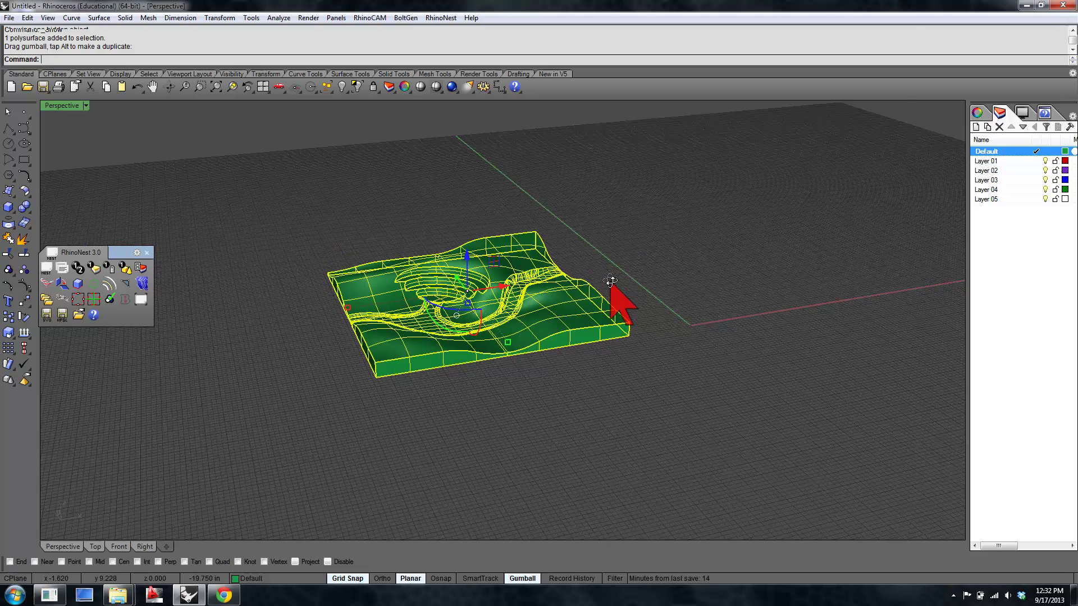
right_drag(610, 280, 602, 274)
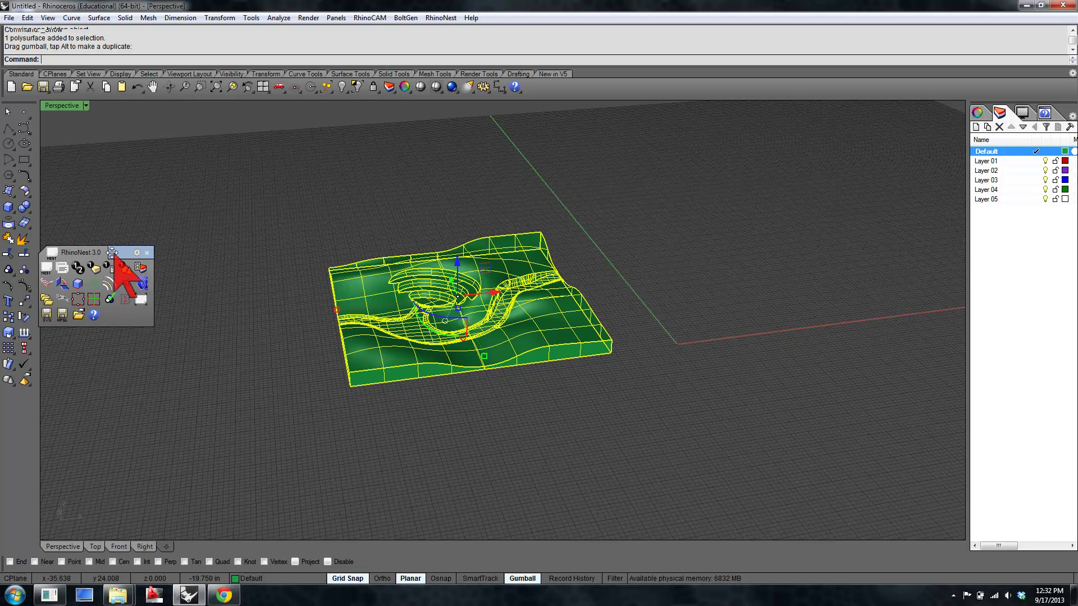
drag(119, 253, 176, 118)
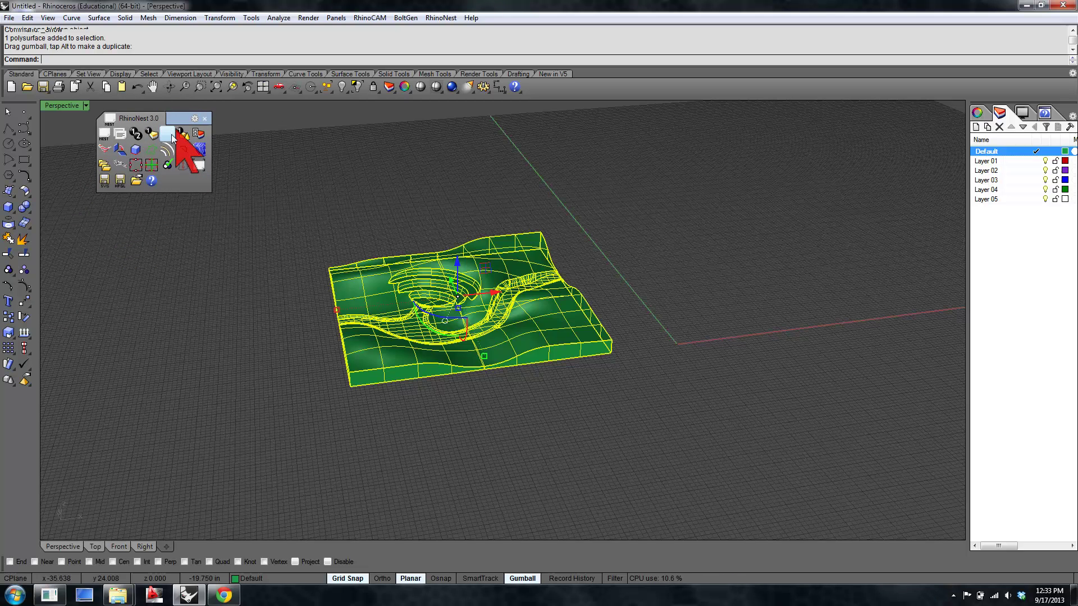
Browse the RhinoNest Tools list, then launch RhinoNestSlice3D via the SLic alias.
click(452, 18)
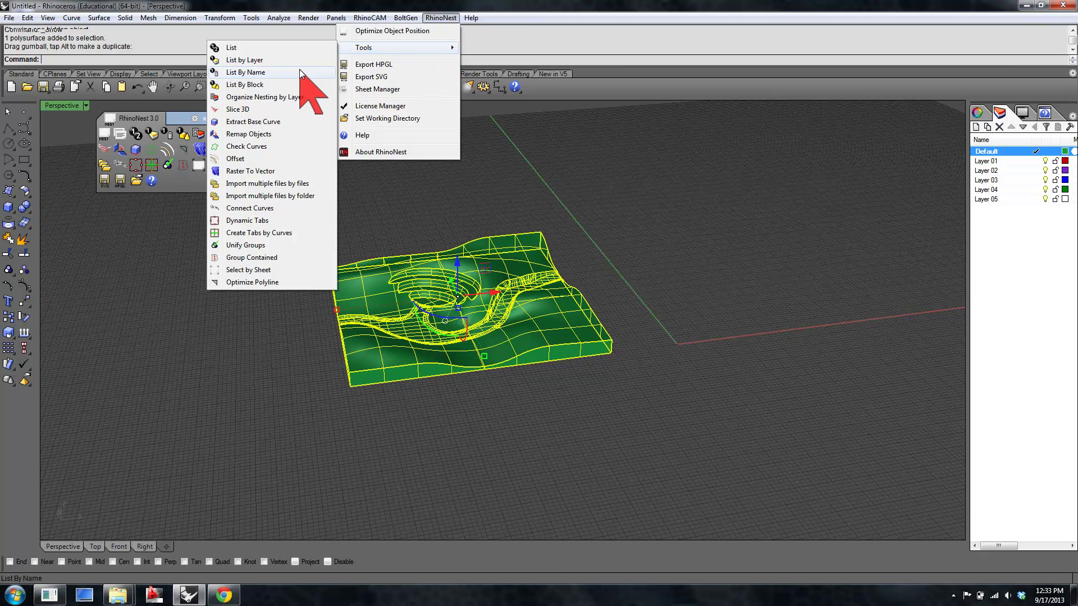
click(194, 324)
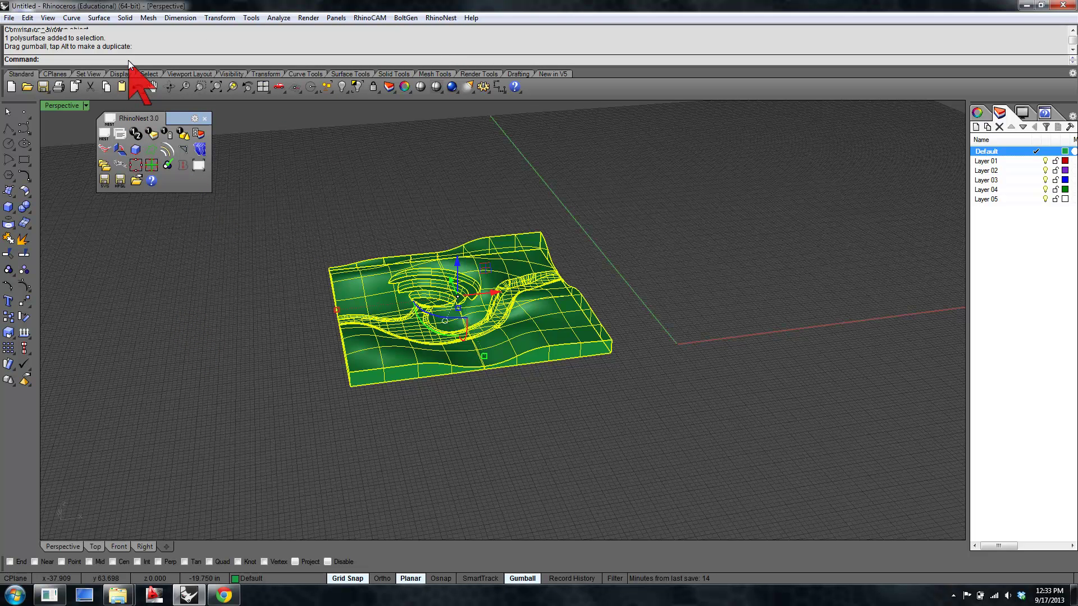
text(SLic)
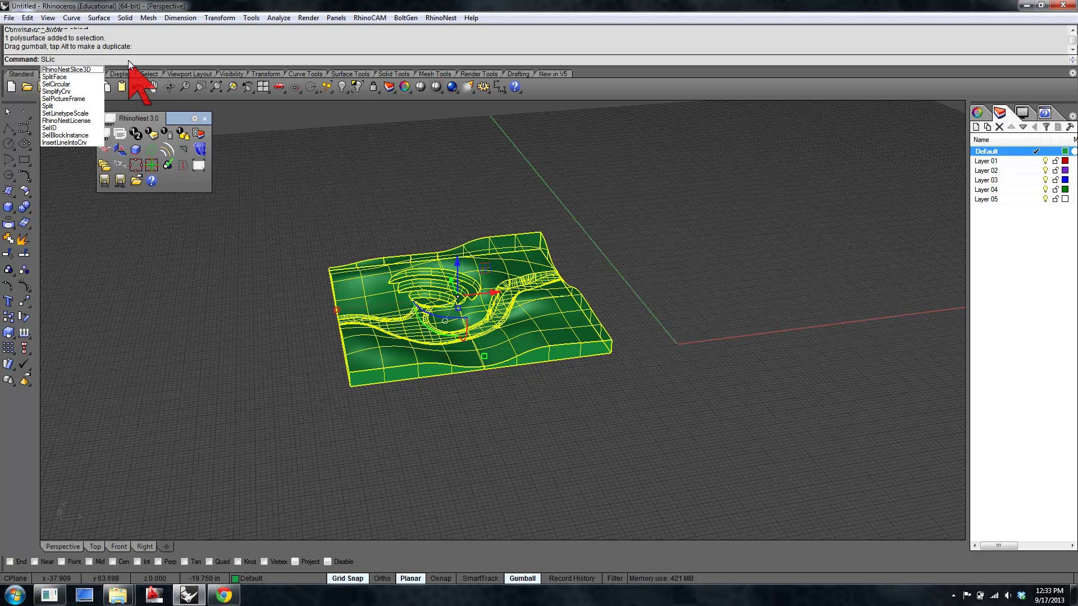
click(84, 69)
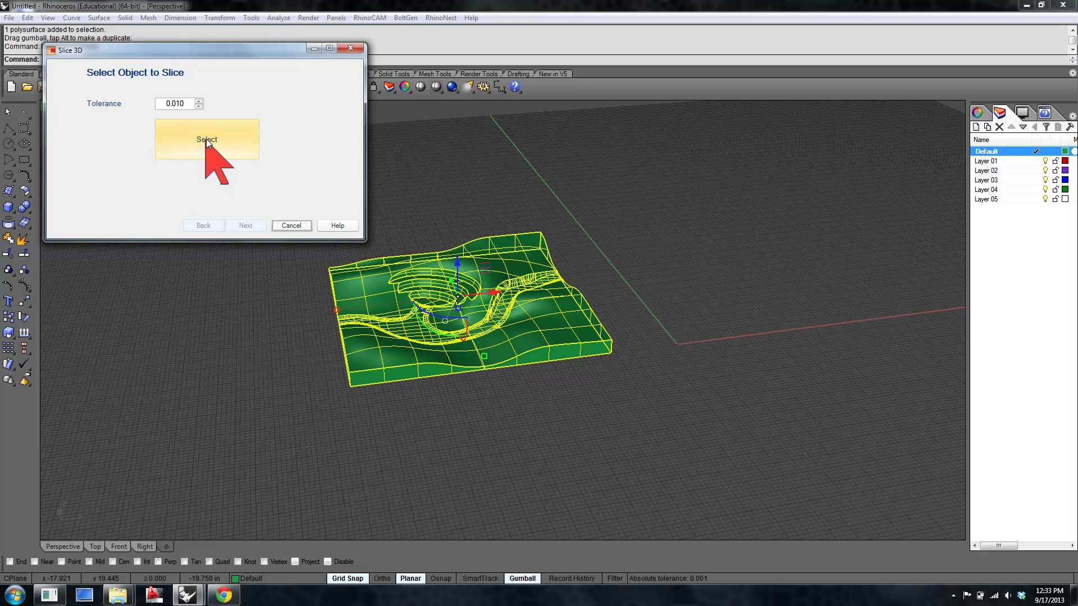
Pick the terrain and compute contour slices 0.125 apart.
click(210, 136)
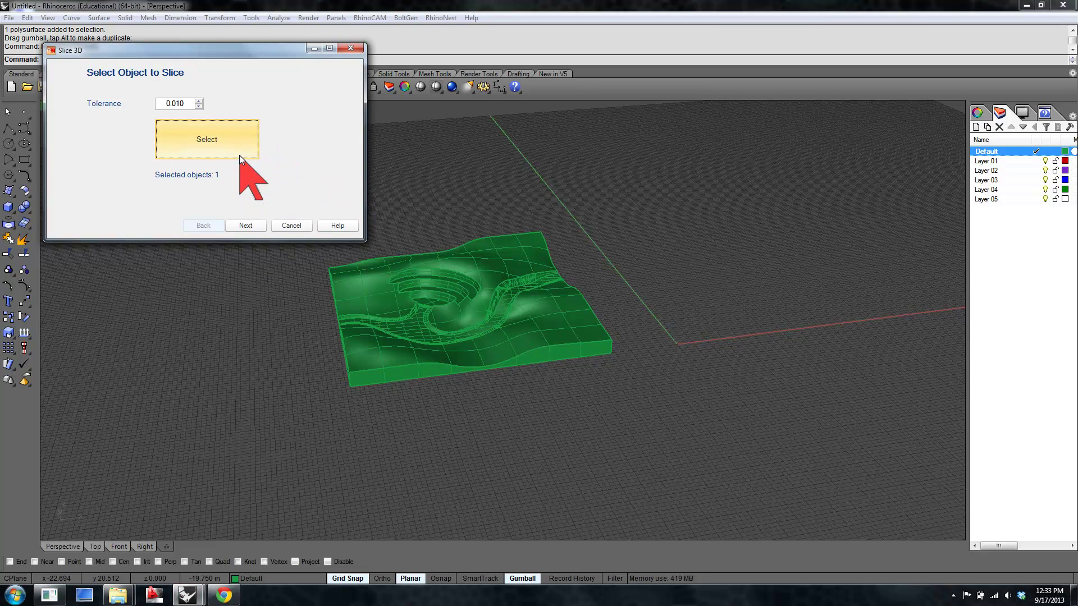
click(253, 224)
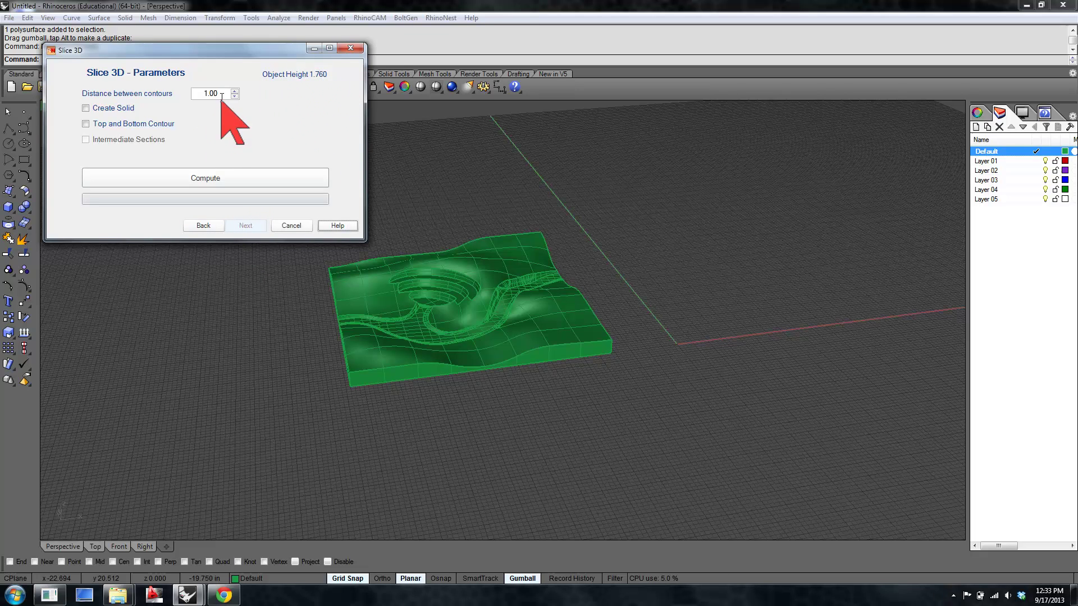
drag(223, 94, 195, 94)
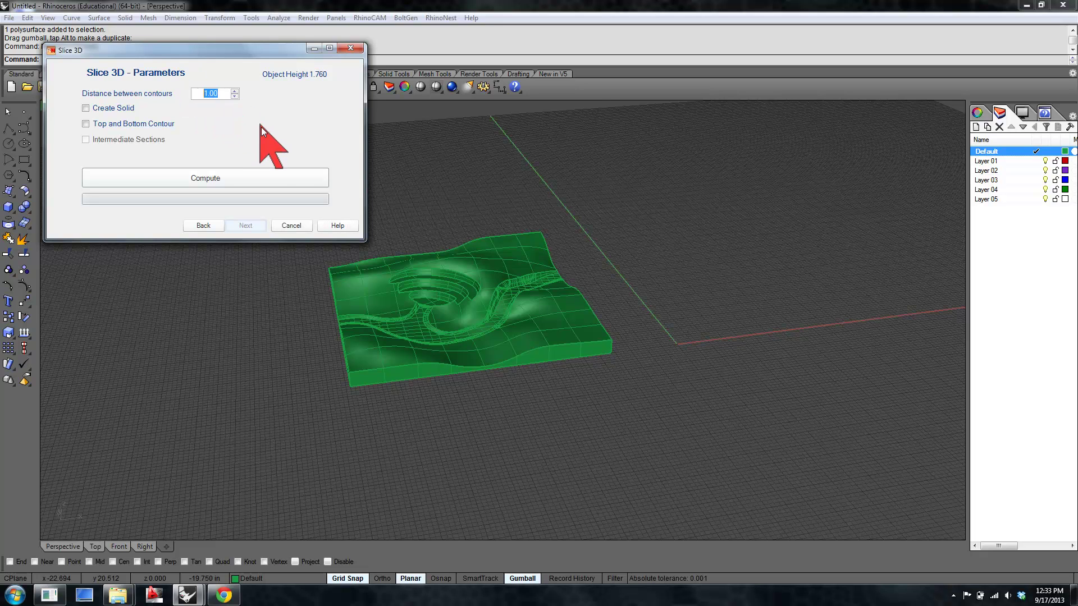
key(BackSpace)
text(.125)
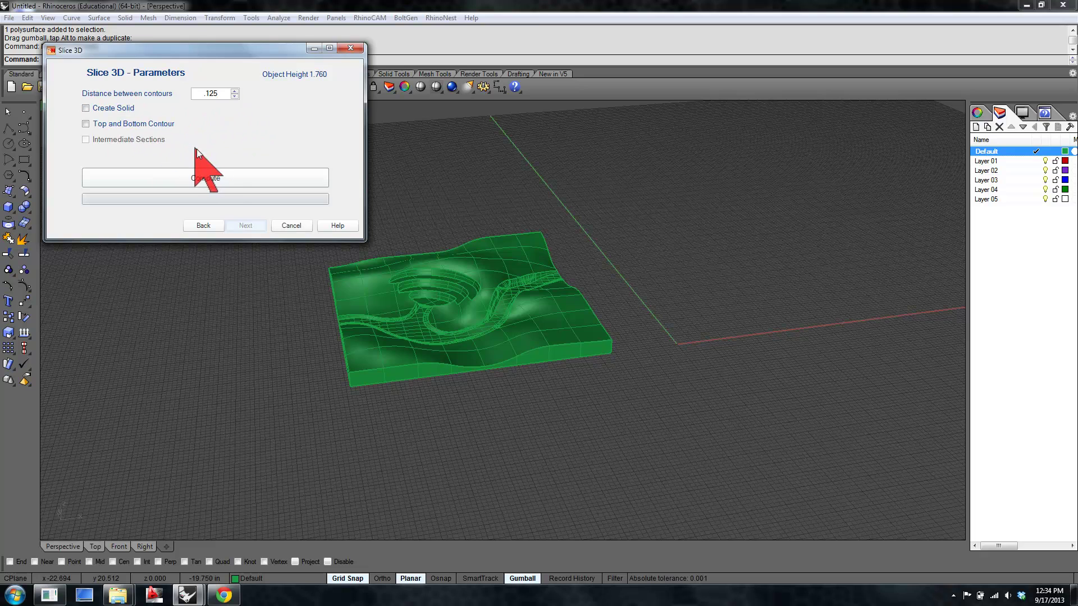
click(241, 177)
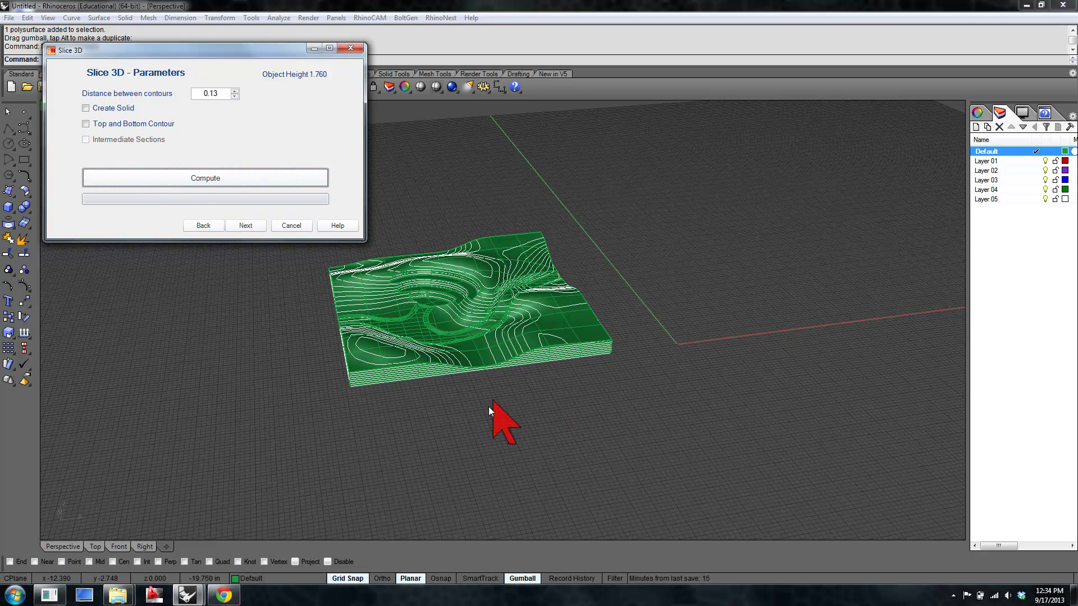
Orbit and zoom in to inspect the stacked contour slices on the terrain.
right_drag(488, 406, 518, 406)
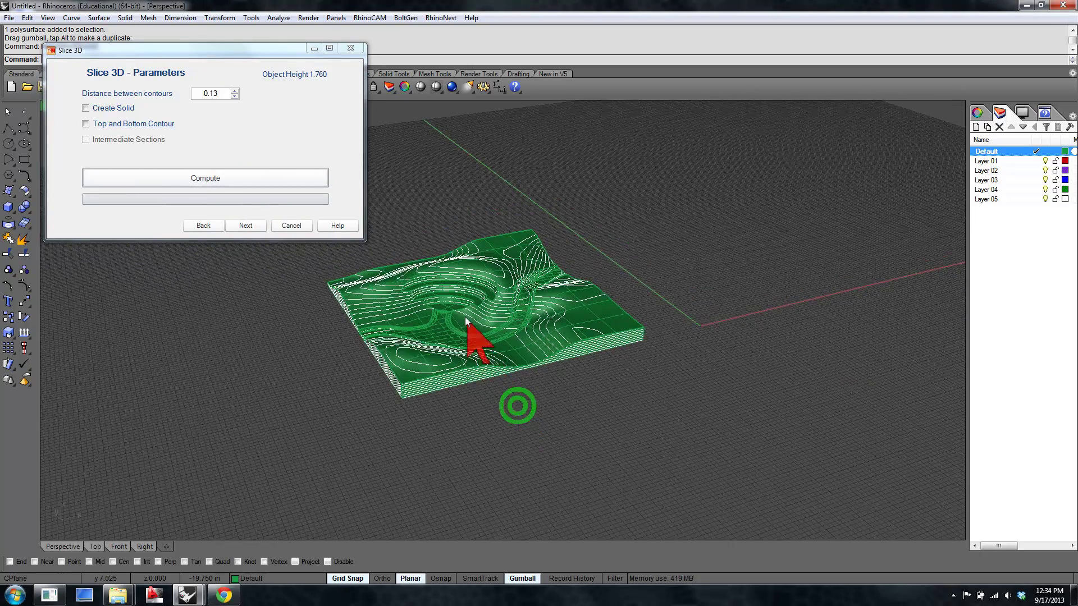
scroll(464, 316, up, 3)
right_drag(502, 331, 530, 351)
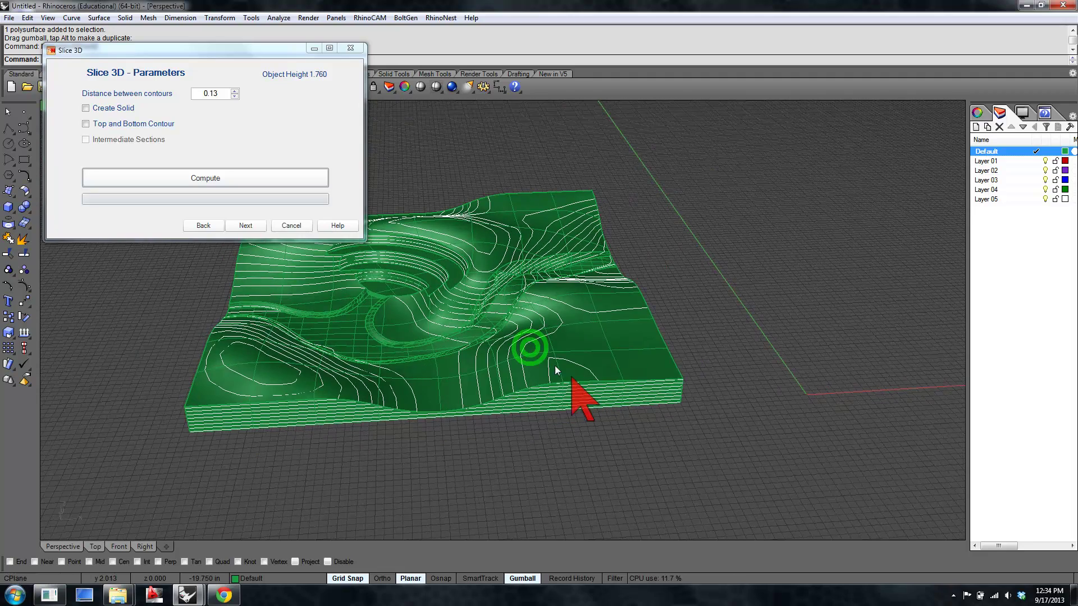
Tag the slices with the T-type text label at size .3, then continue to Slices Preview.
click(250, 227)
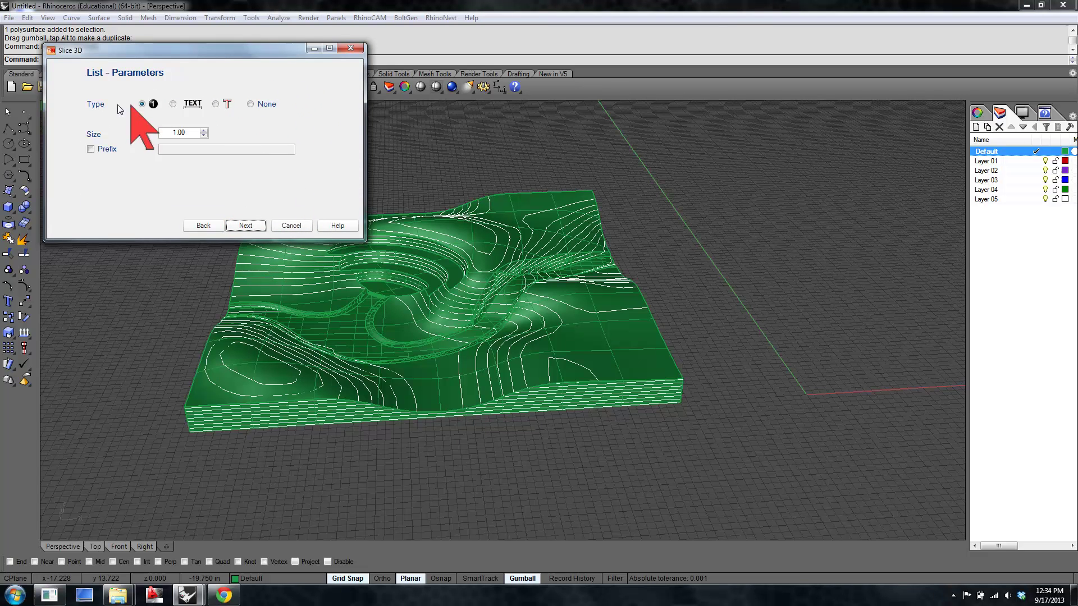
drag(174, 53, 156, 35)
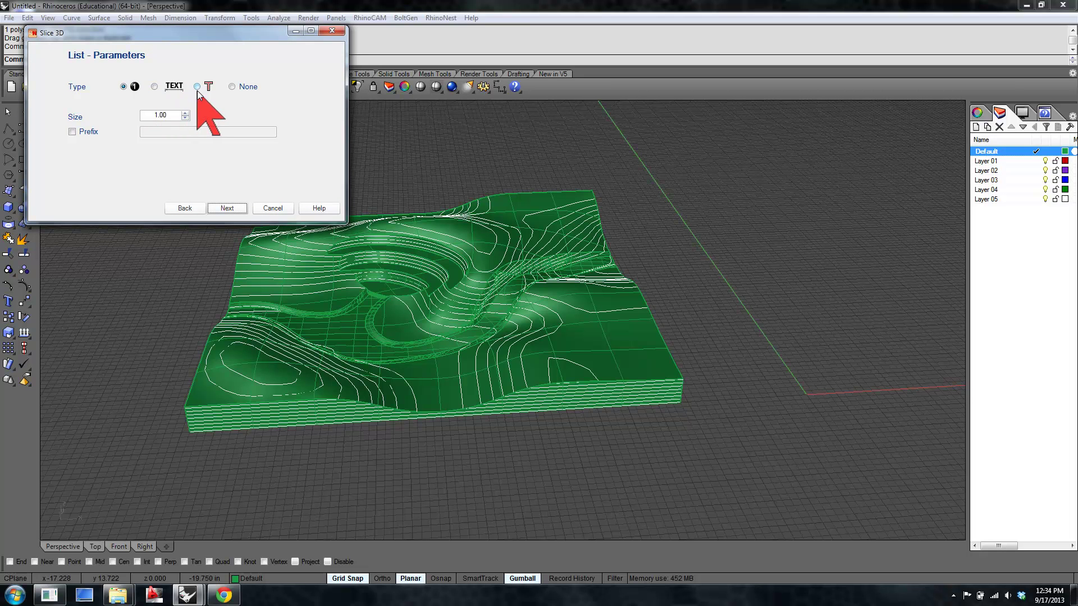
click(155, 87)
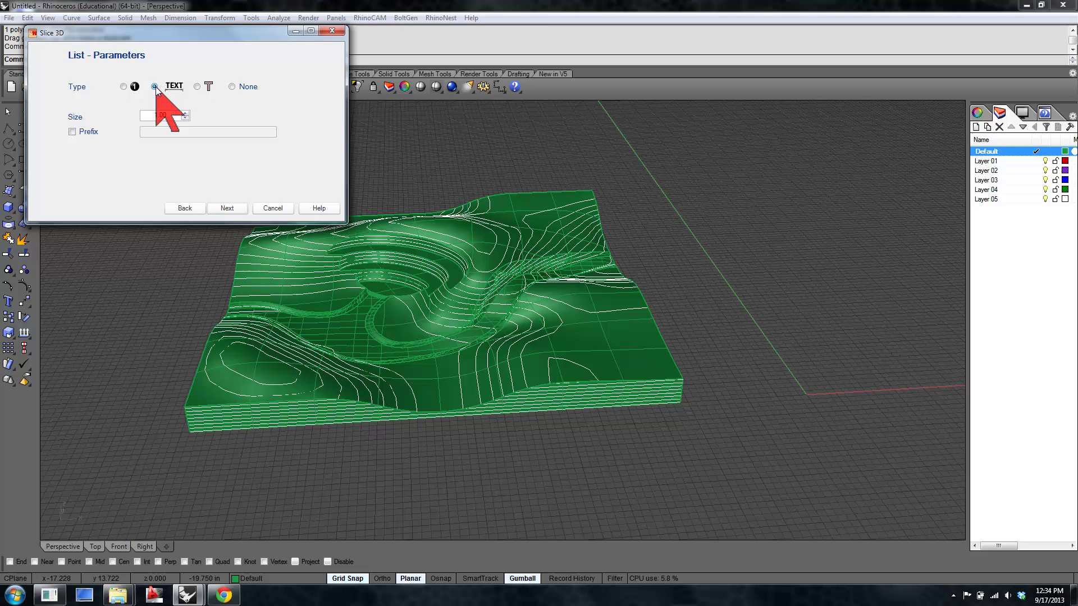
click(198, 87)
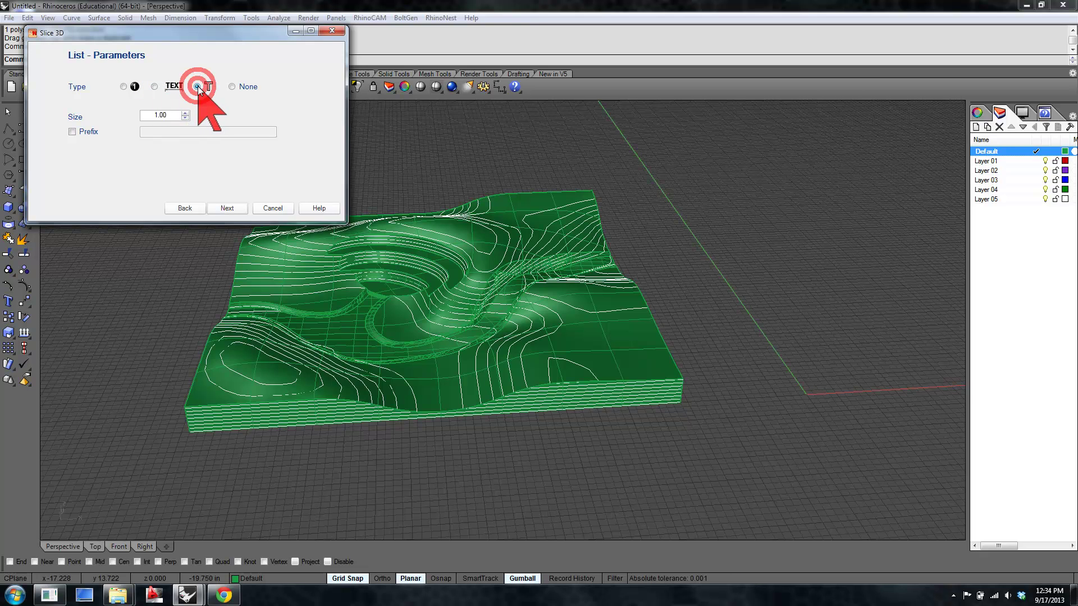
click(174, 115)
double_click(148, 116)
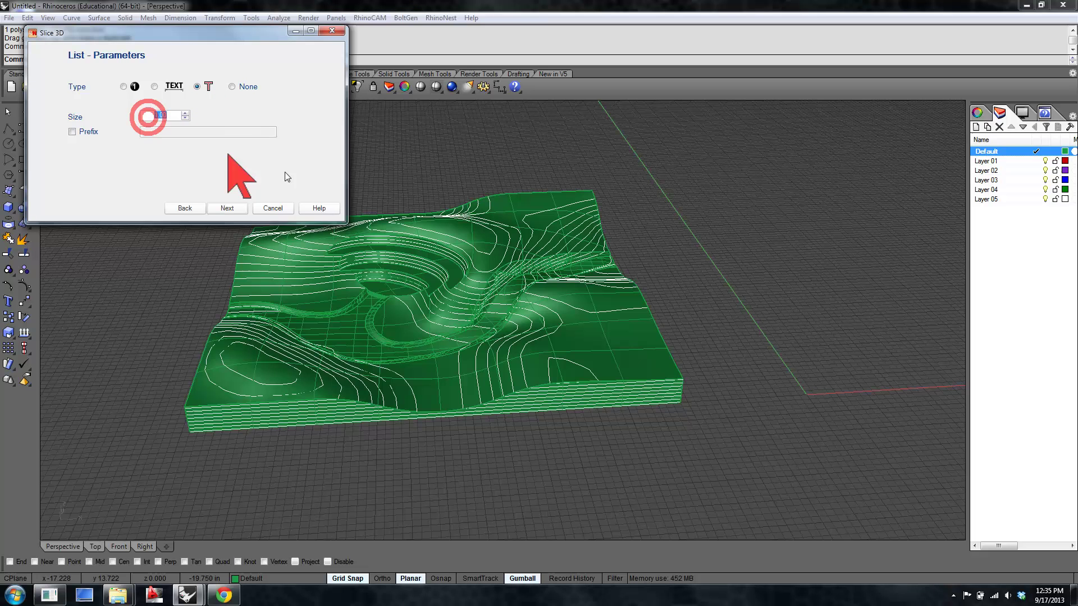
text(.3)
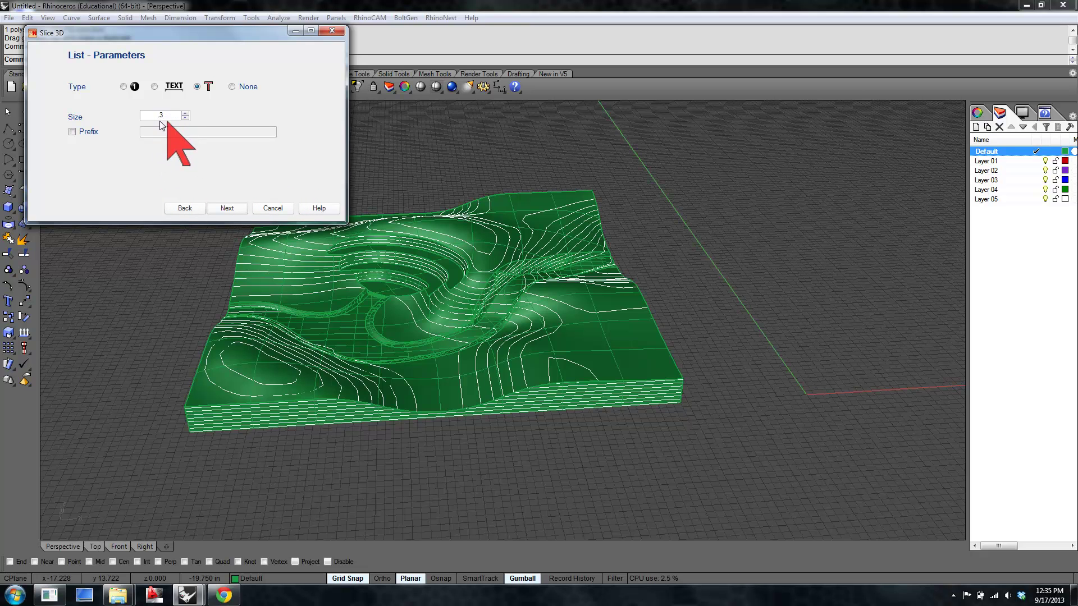
click(244, 210)
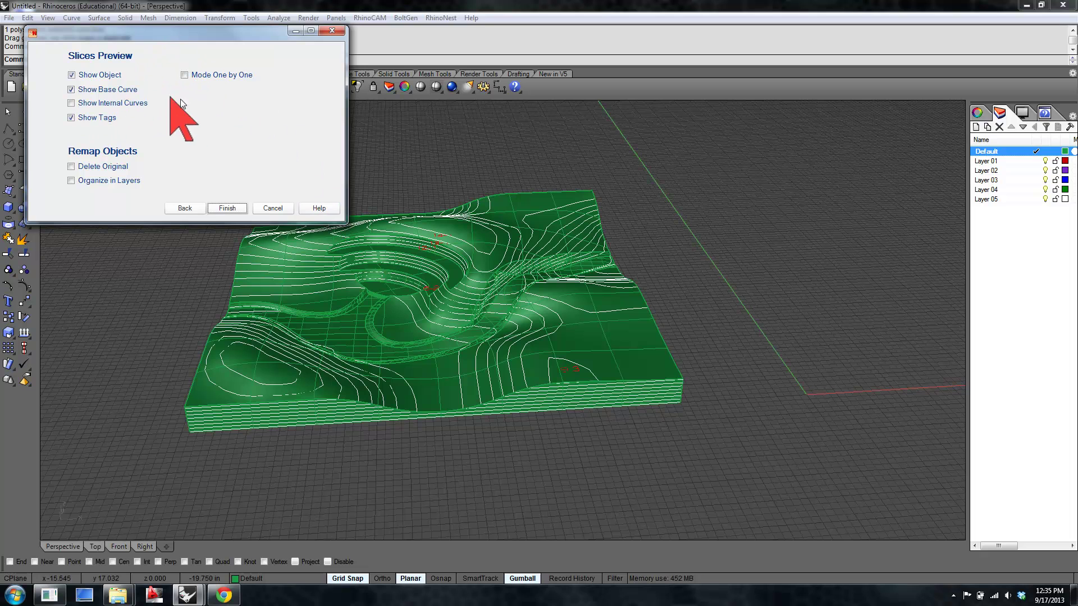
Hide the terrain and internal curves, keep base curves and tags, and preview slices one by one.
click(71, 75)
click(71, 90)
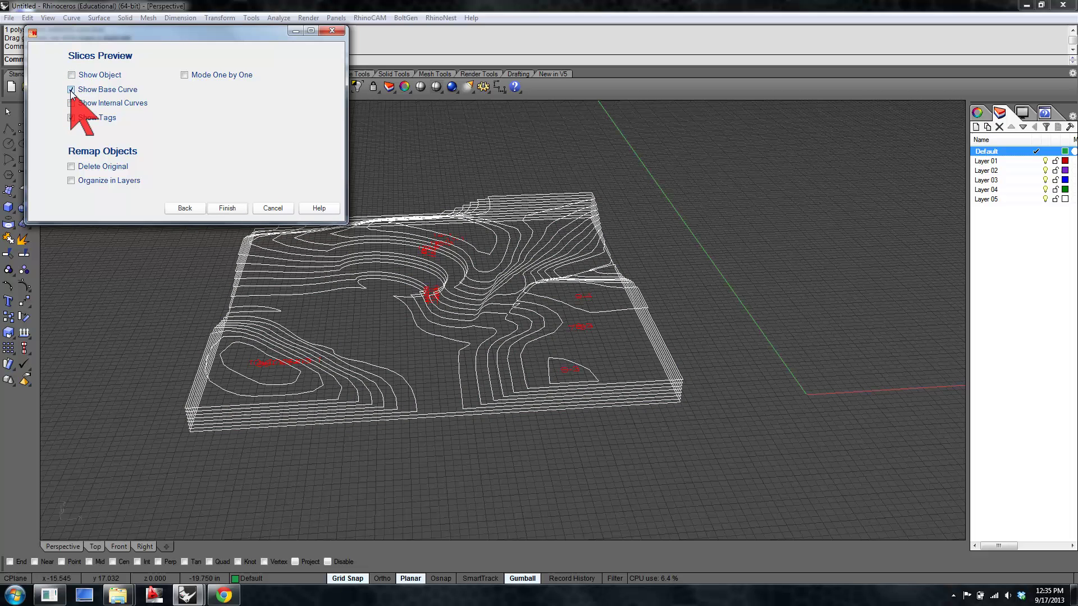
click(71, 90)
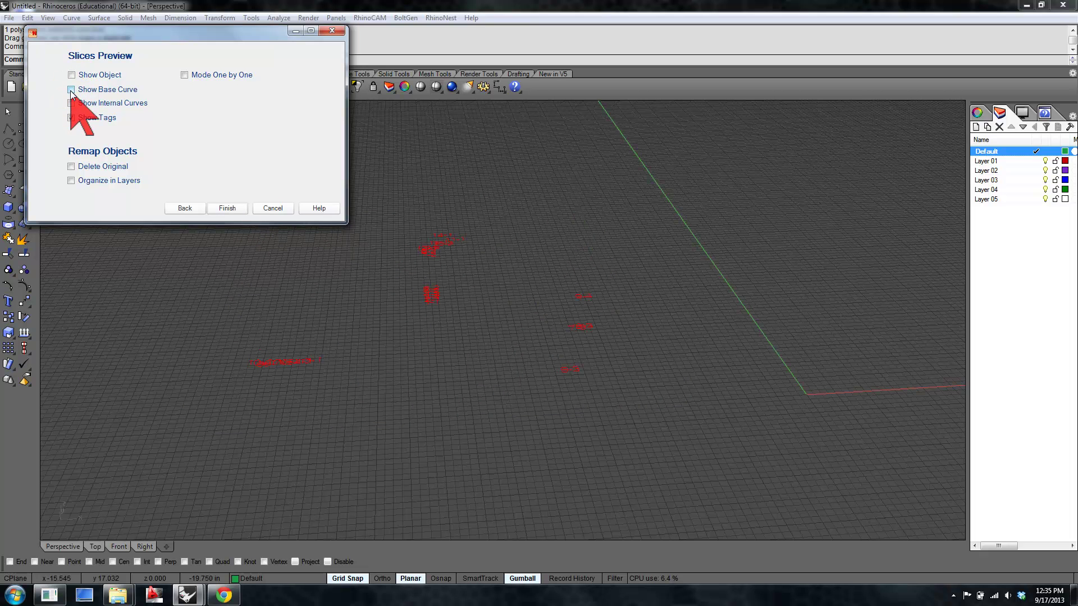
click(71, 90)
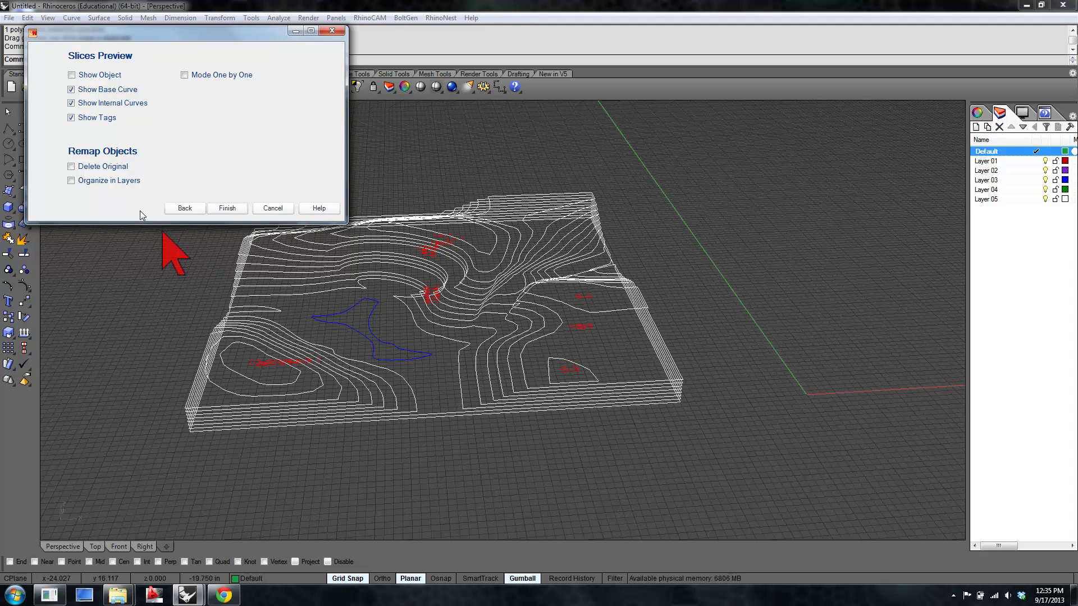
click(71, 104)
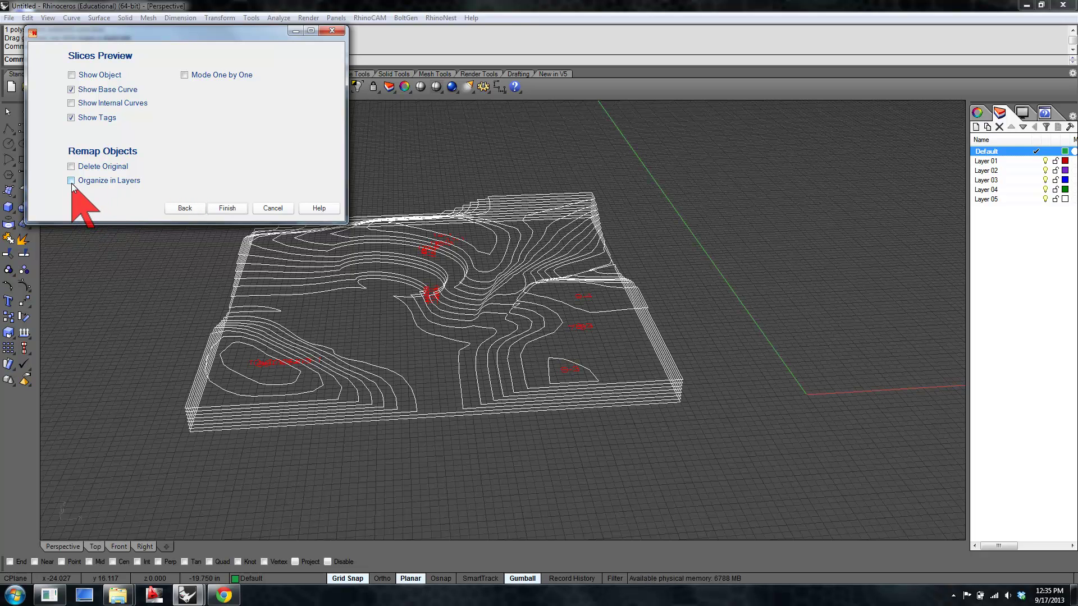
click(1003, 299)
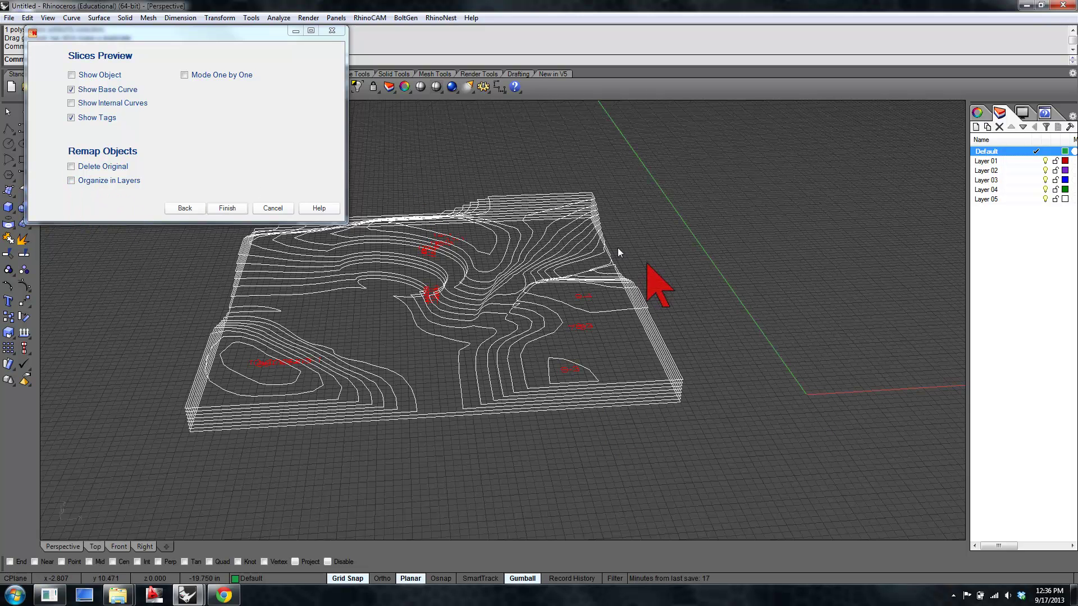
click(185, 78)
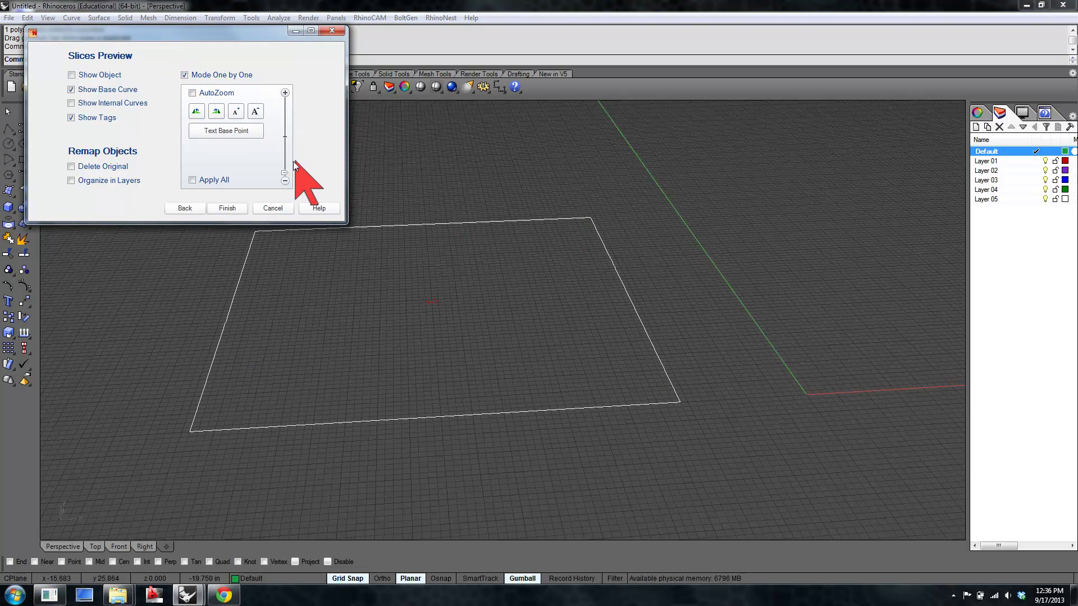
Step through the base, notched rectangular and curved slices with the slider.
drag(285, 171, 283, 94)
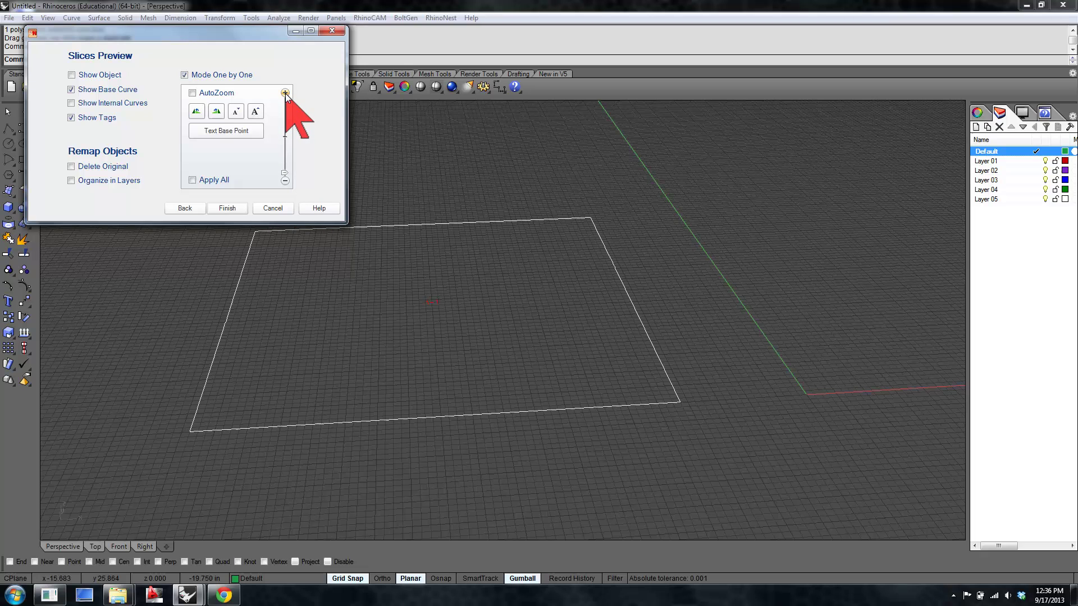
click(285, 92)
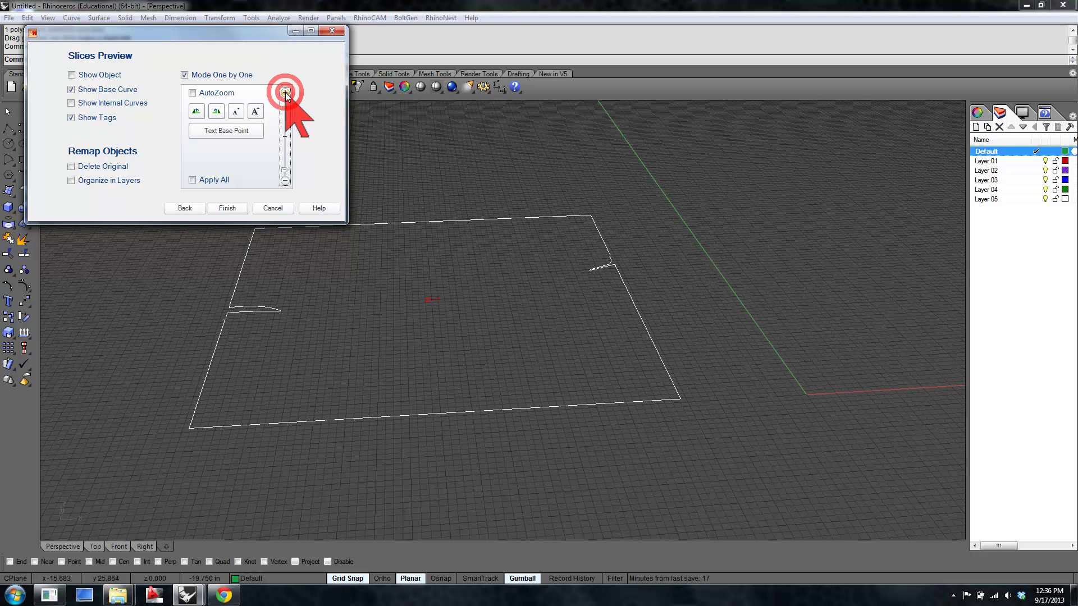
click(285, 92)
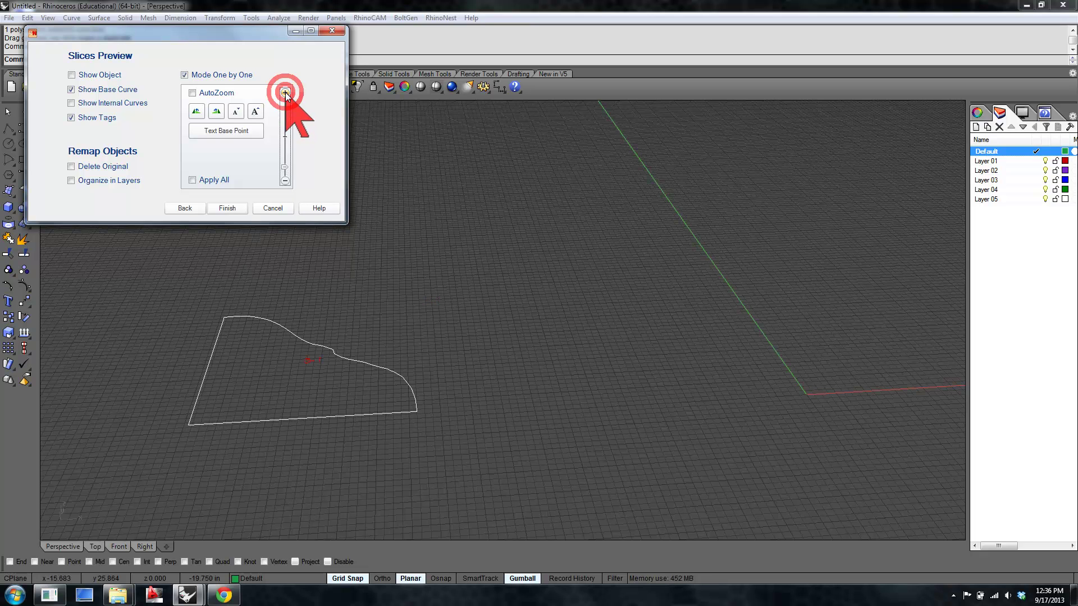
click(286, 180)
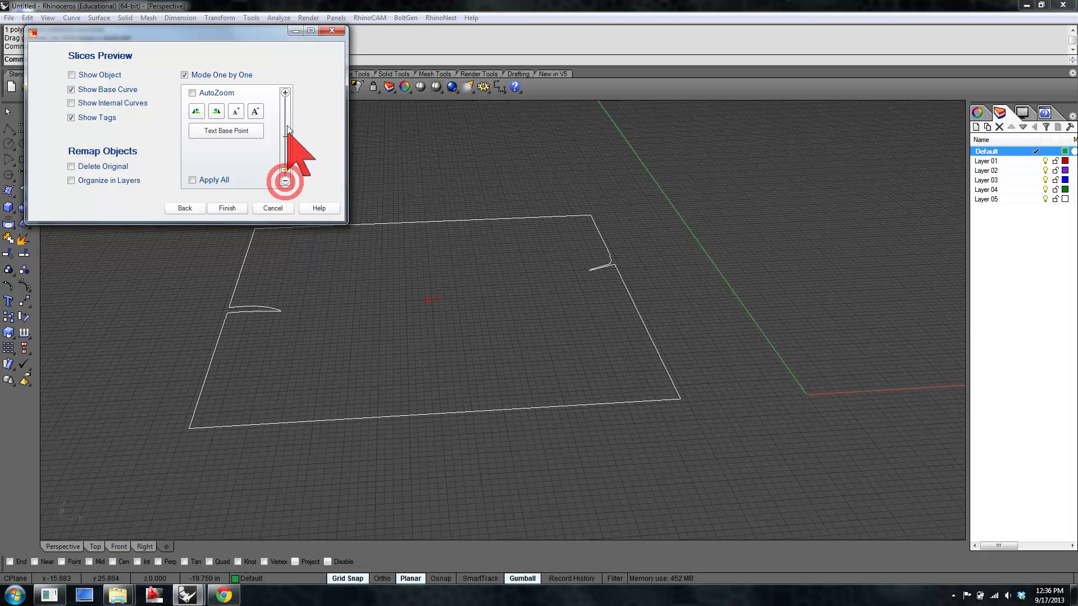
click(285, 93)
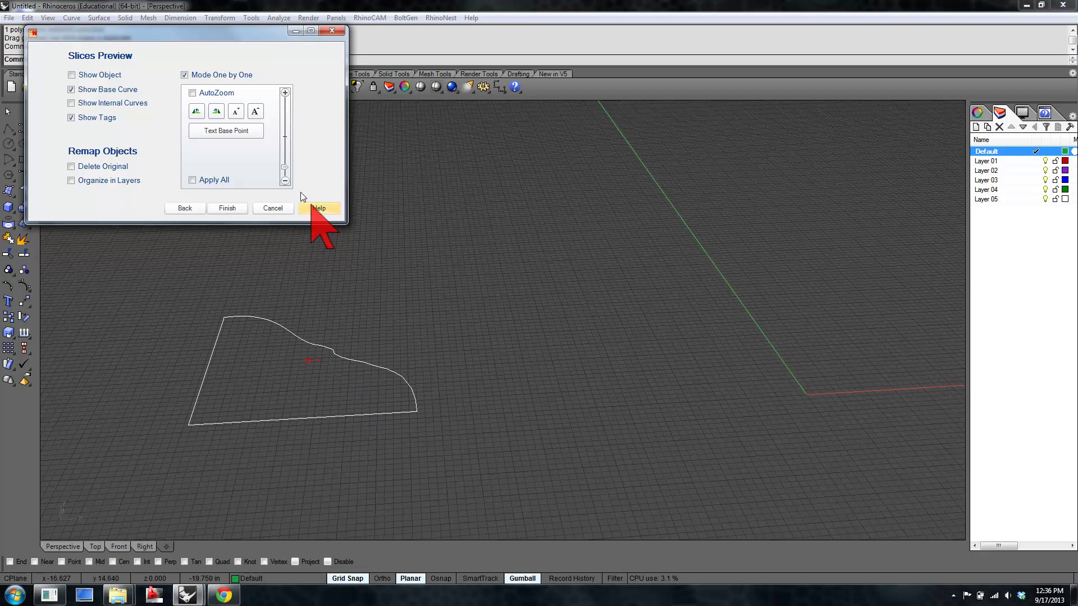
Shrink the curved slice's 3-1 tag text and rotate the tag several times.
click(255, 112)
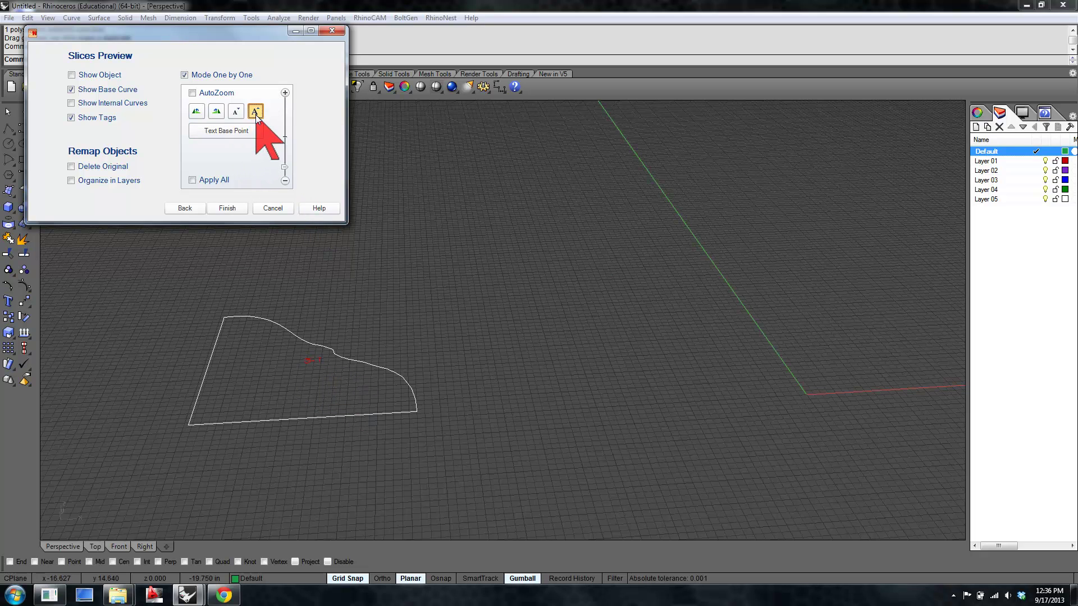
click(237, 113)
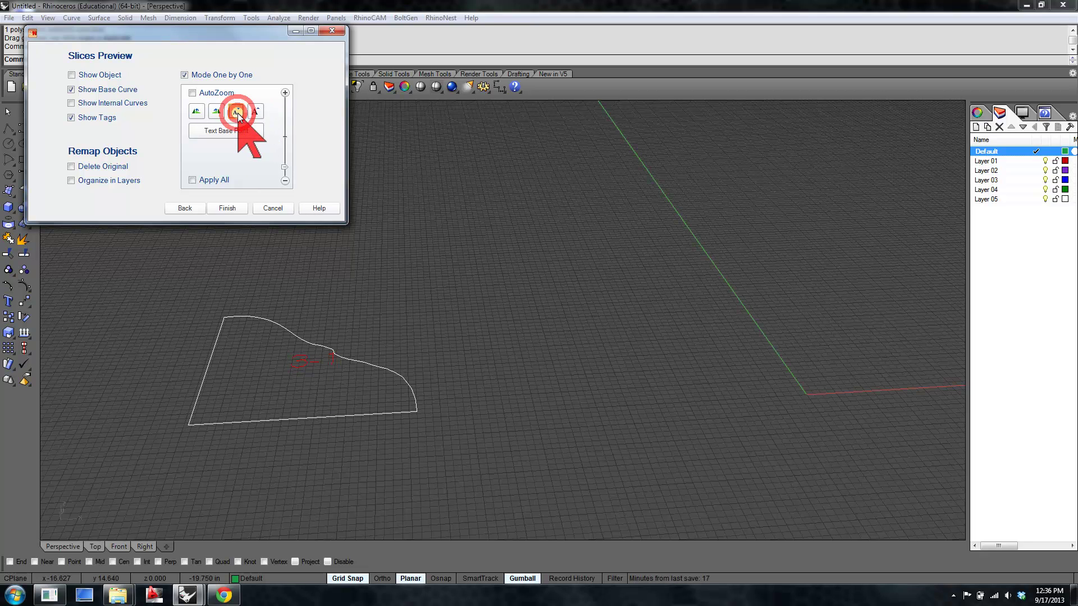
click(237, 113)
click(203, 113)
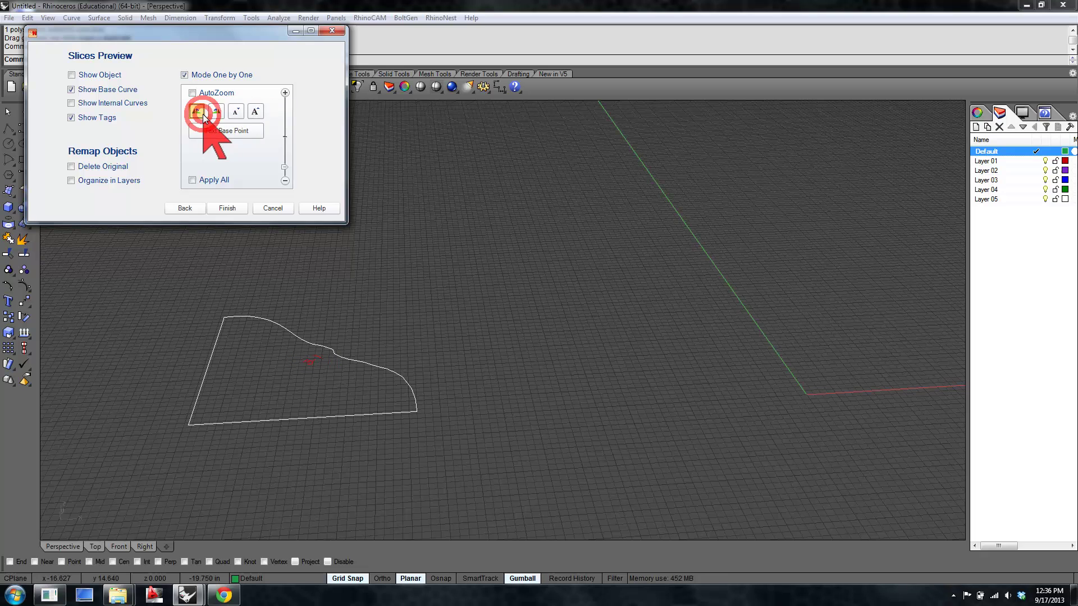
click(218, 112)
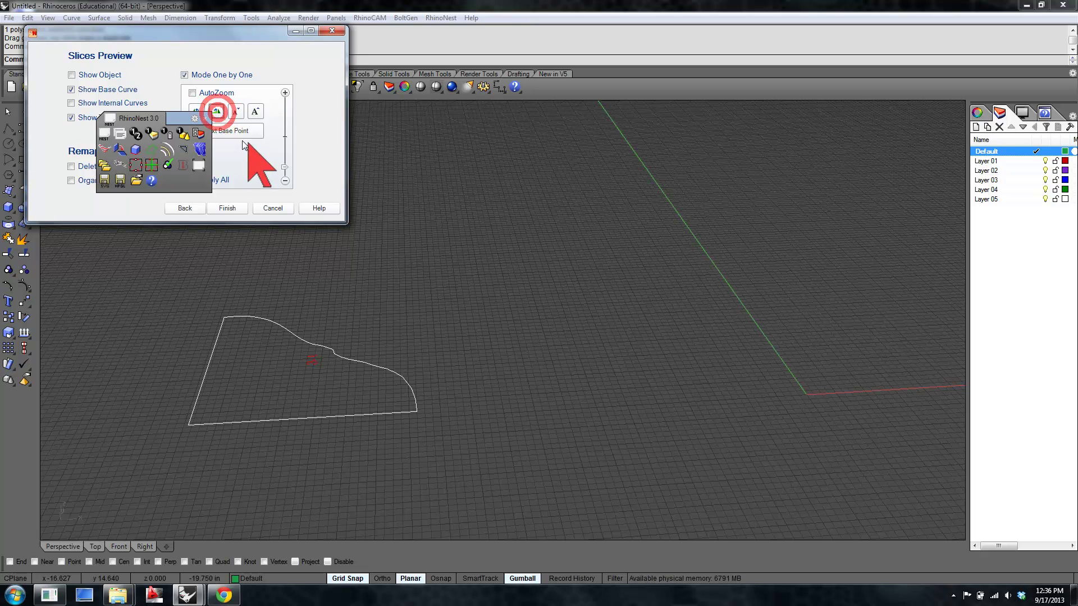
click(218, 113)
click(217, 112)
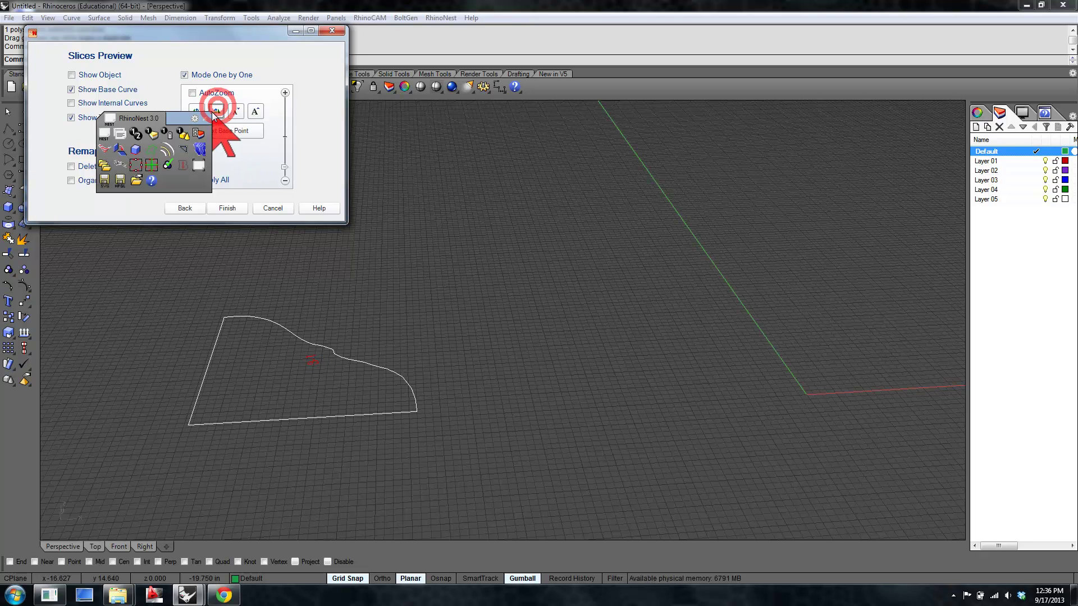
click(204, 113)
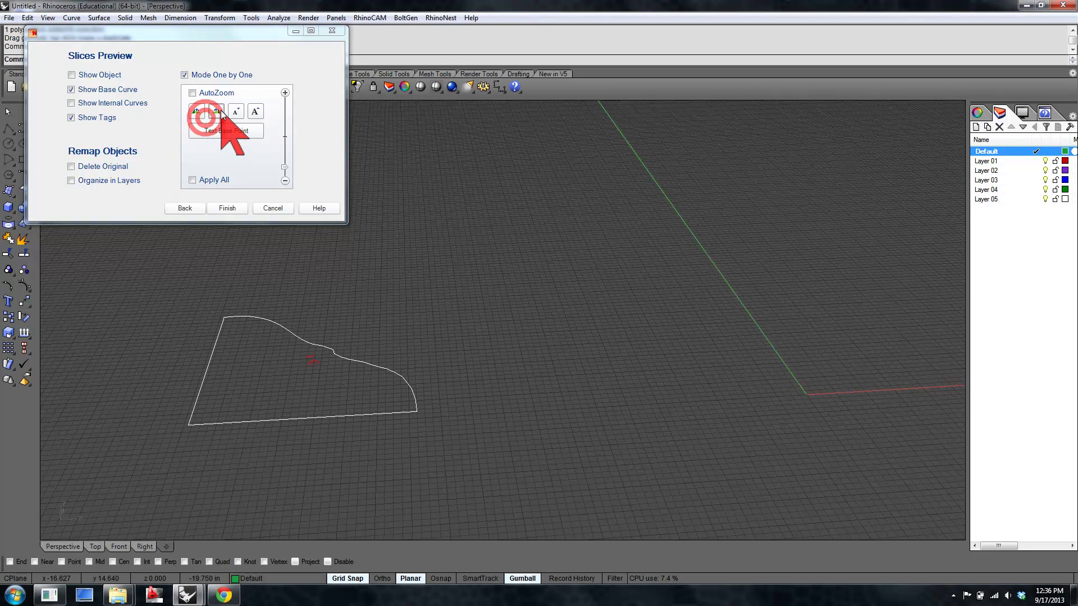
click(216, 110)
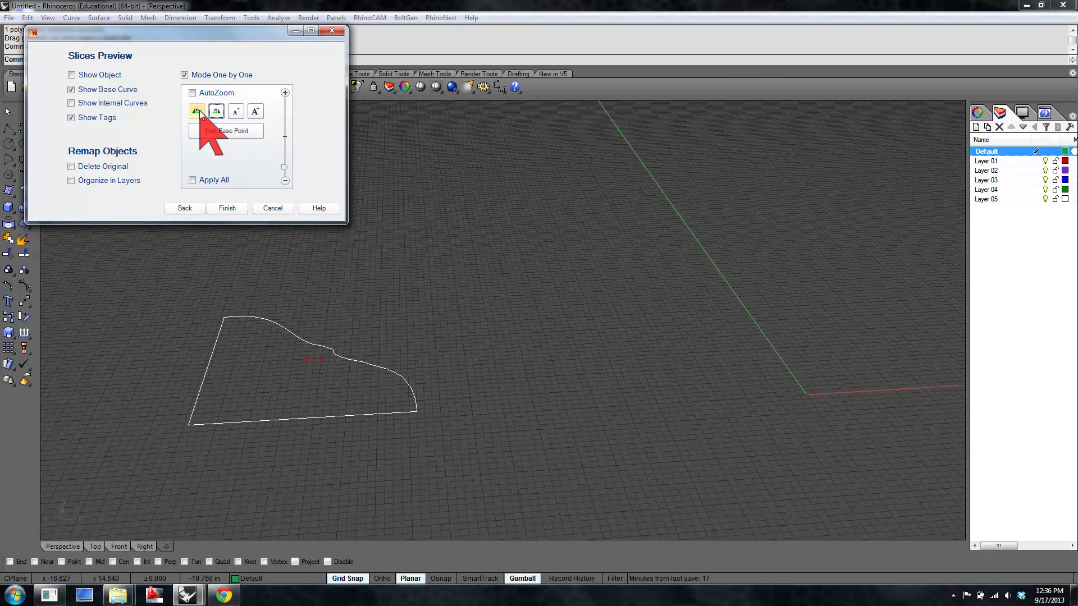
Reposition the 3-1 tag, then the puzzle-shaped and small curved slices' tags, inside their outlines.
click(226, 135)
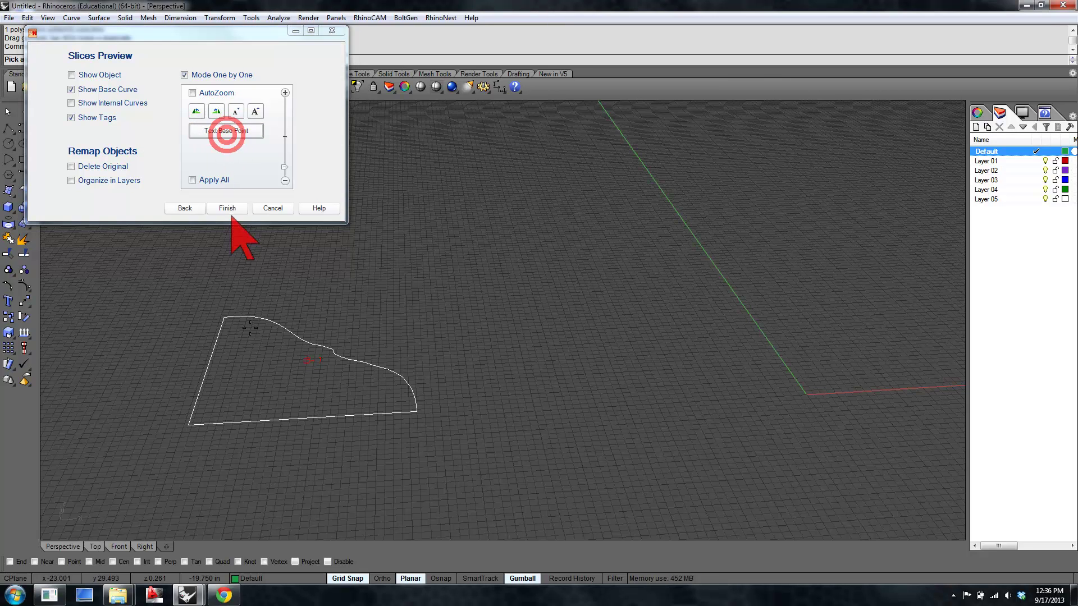
click(235, 386)
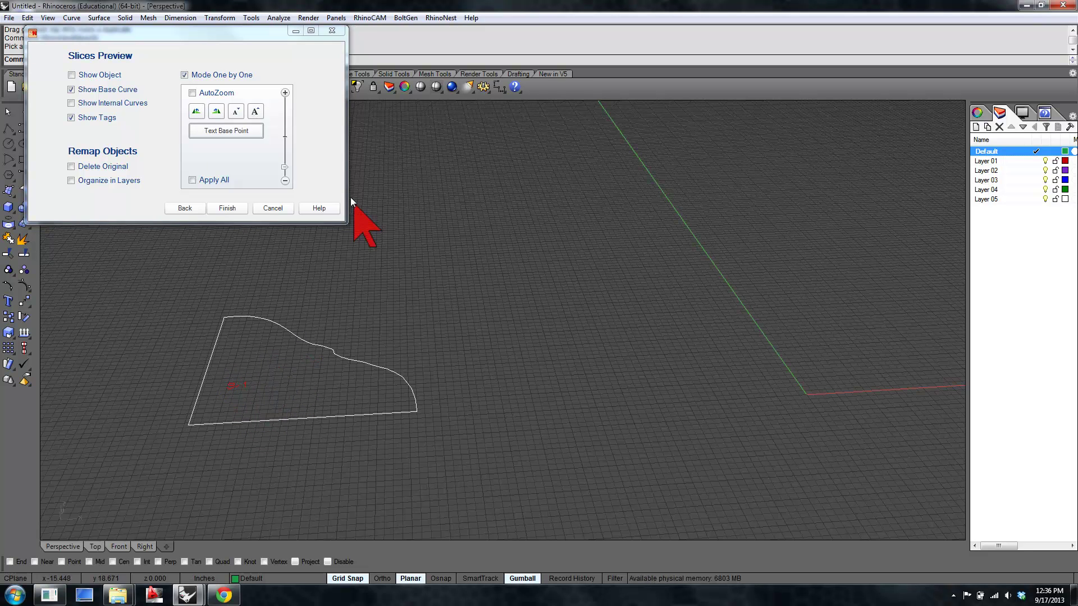
click(285, 92)
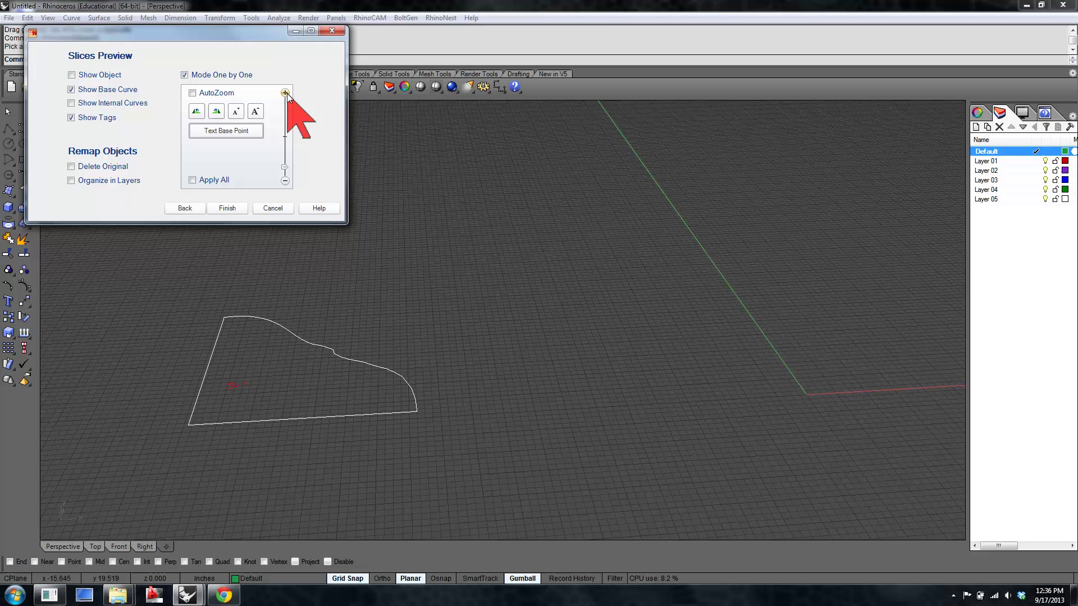
click(234, 134)
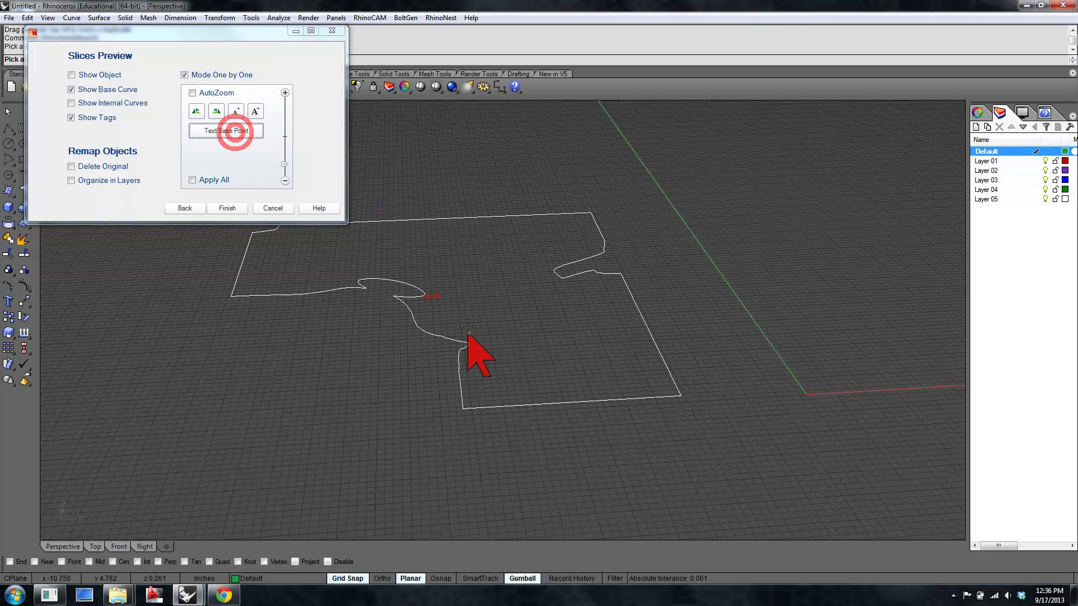
click(466, 315)
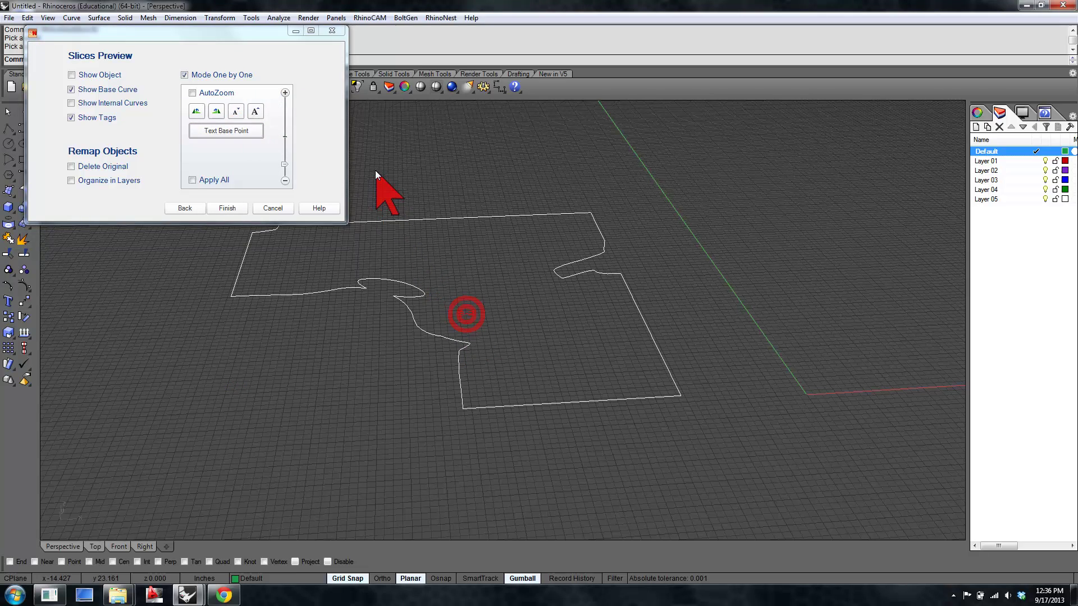
click(285, 93)
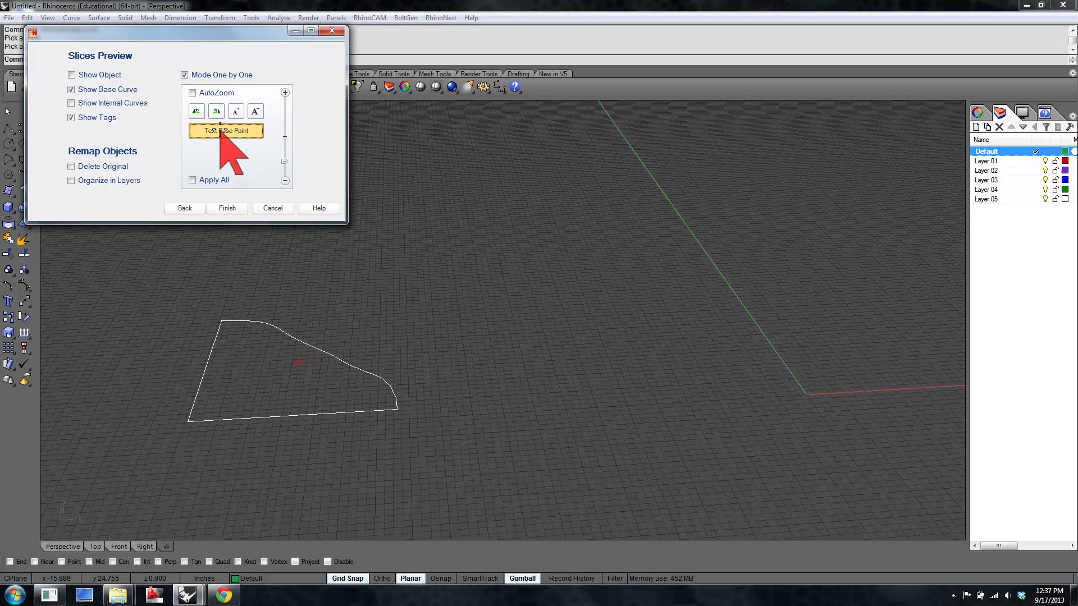
click(220, 130)
click(243, 372)
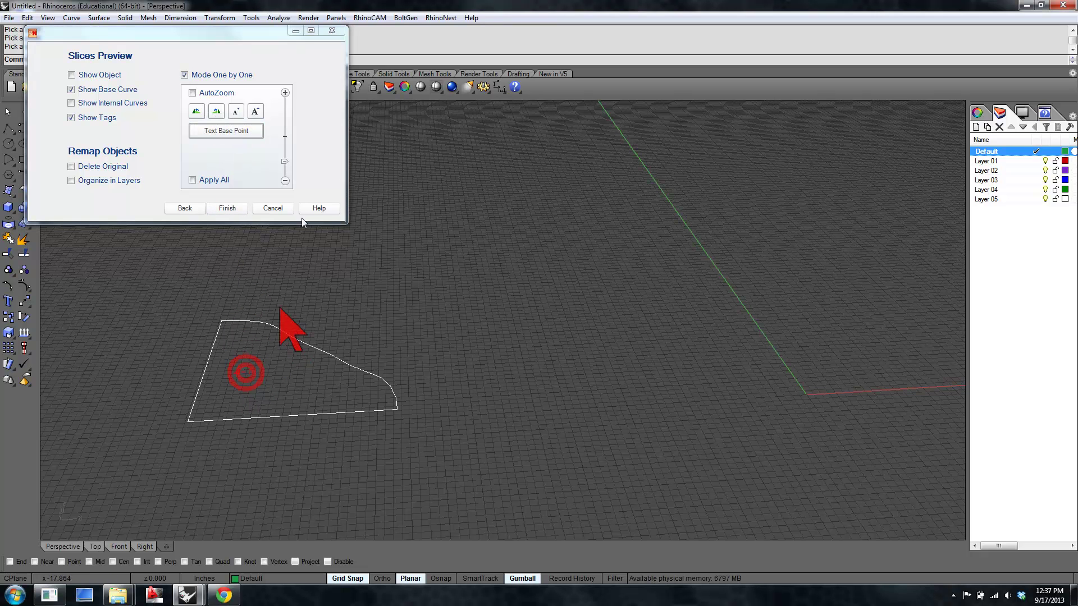
Place the next puzzle-shaped and smaller slices' labels inside their outlines.
click(286, 93)
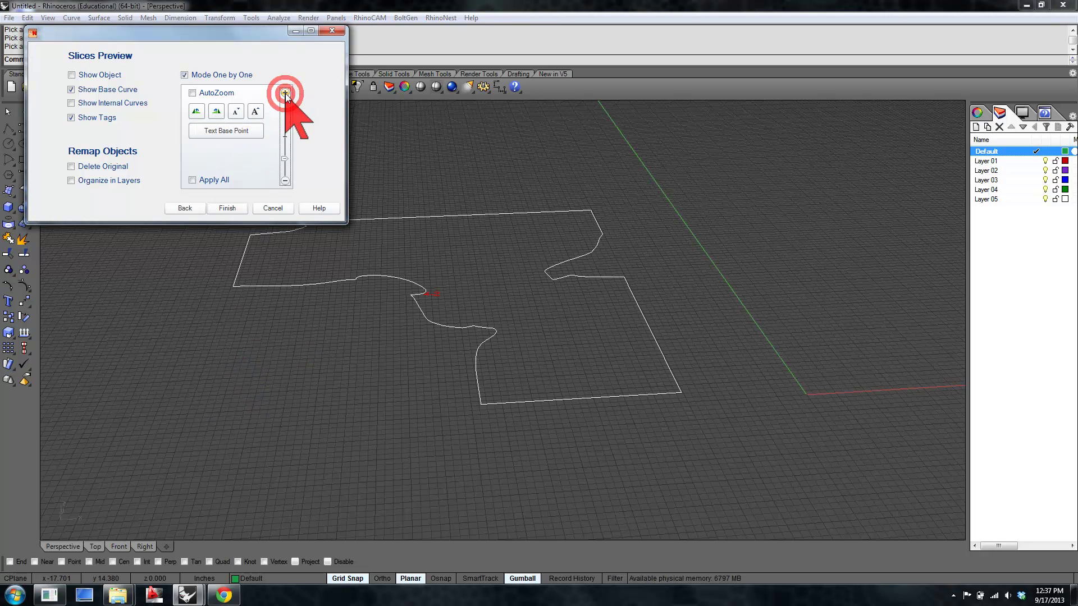
click(225, 130)
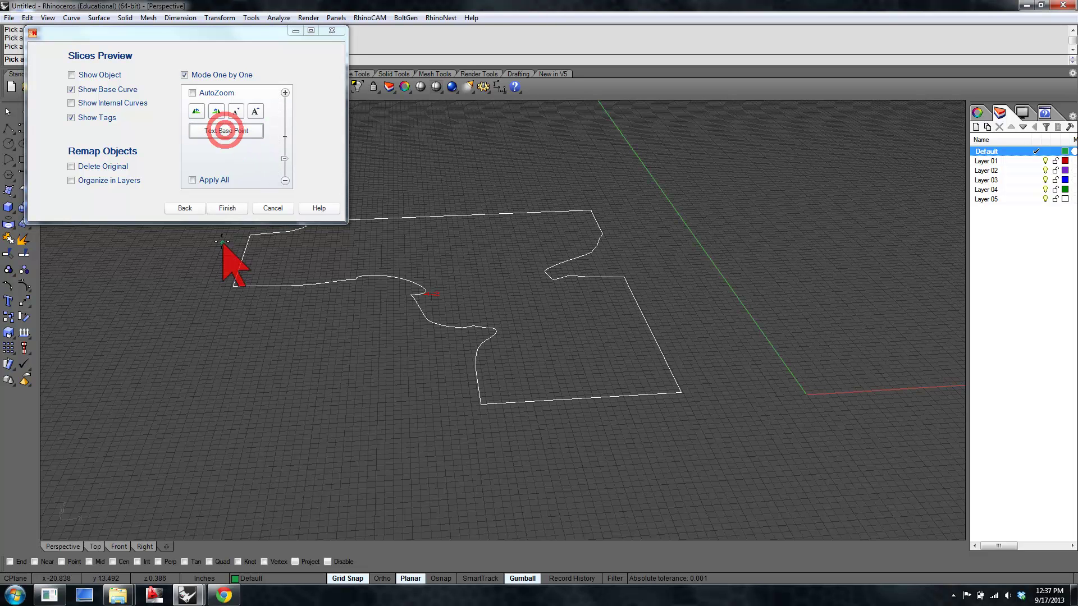
click(432, 282)
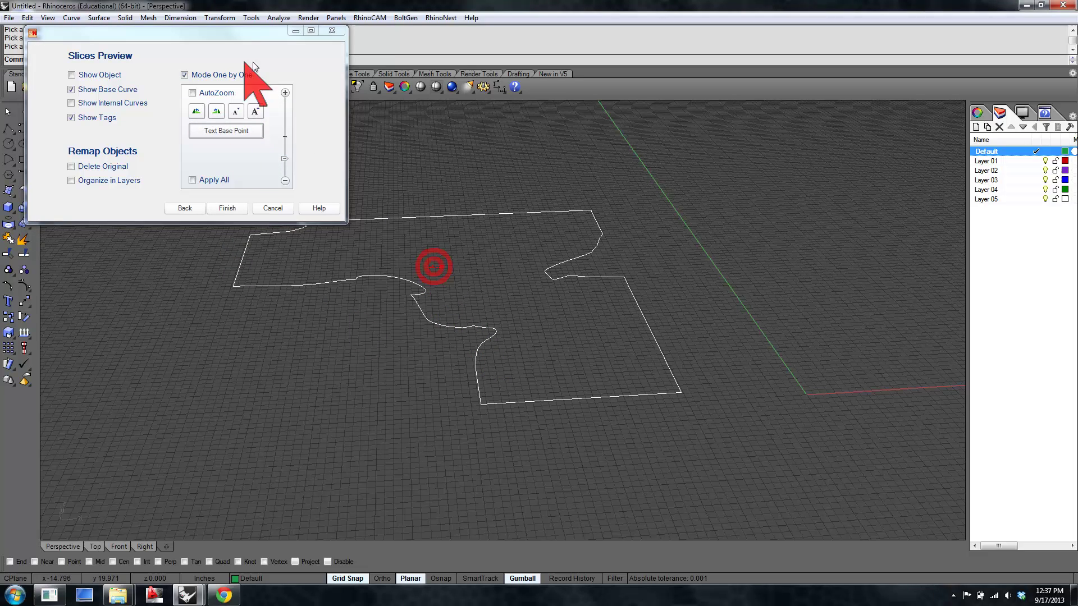
click(284, 93)
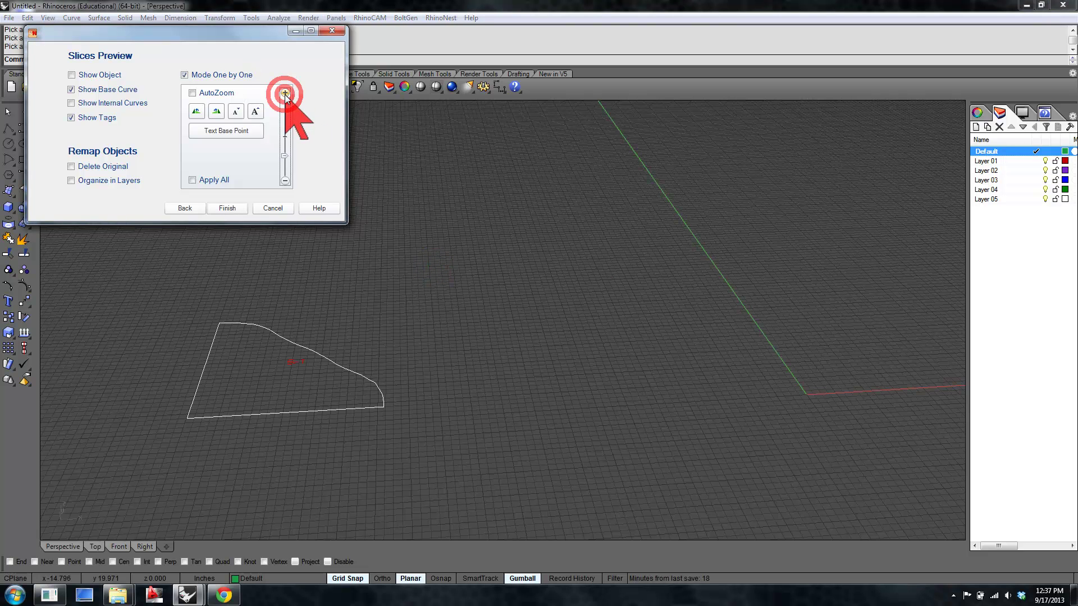
click(244, 124)
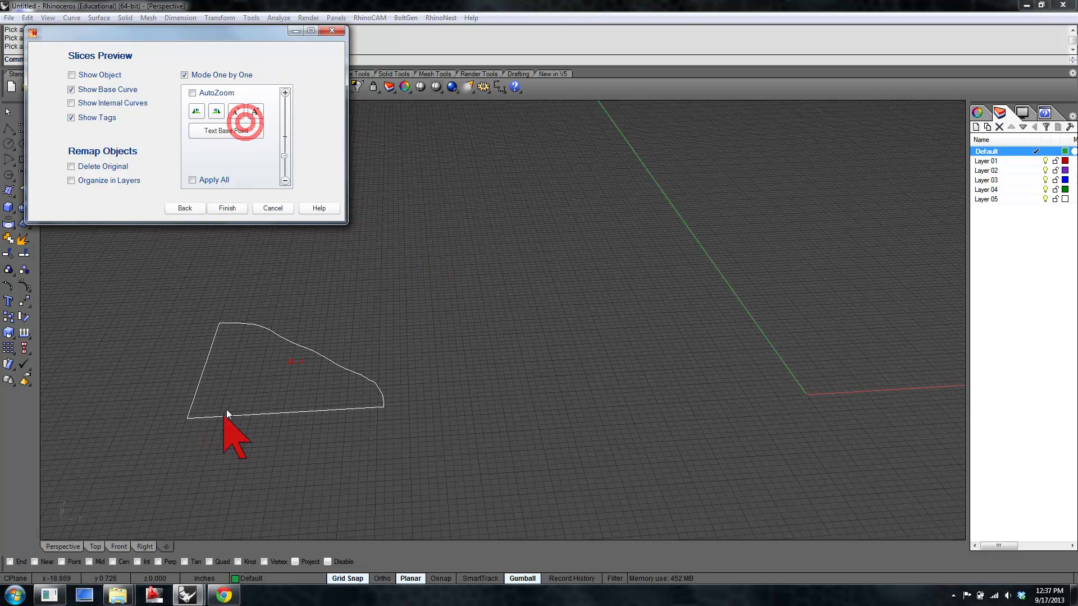
click(233, 380)
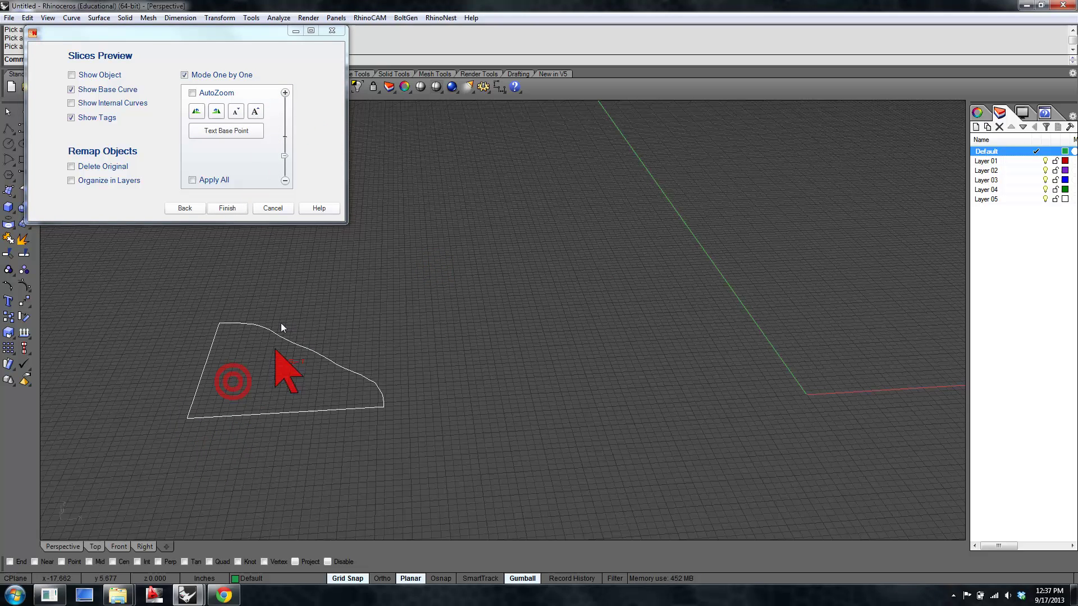
click(250, 132)
click(244, 374)
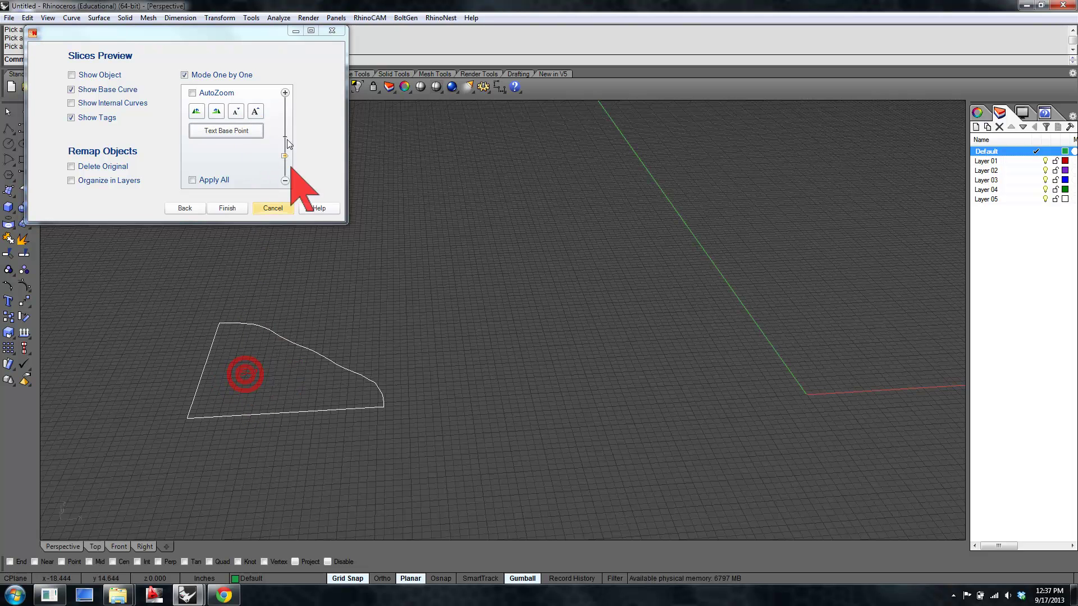
Move the labels of the next large, small and large slices inside each outline.
click(285, 92)
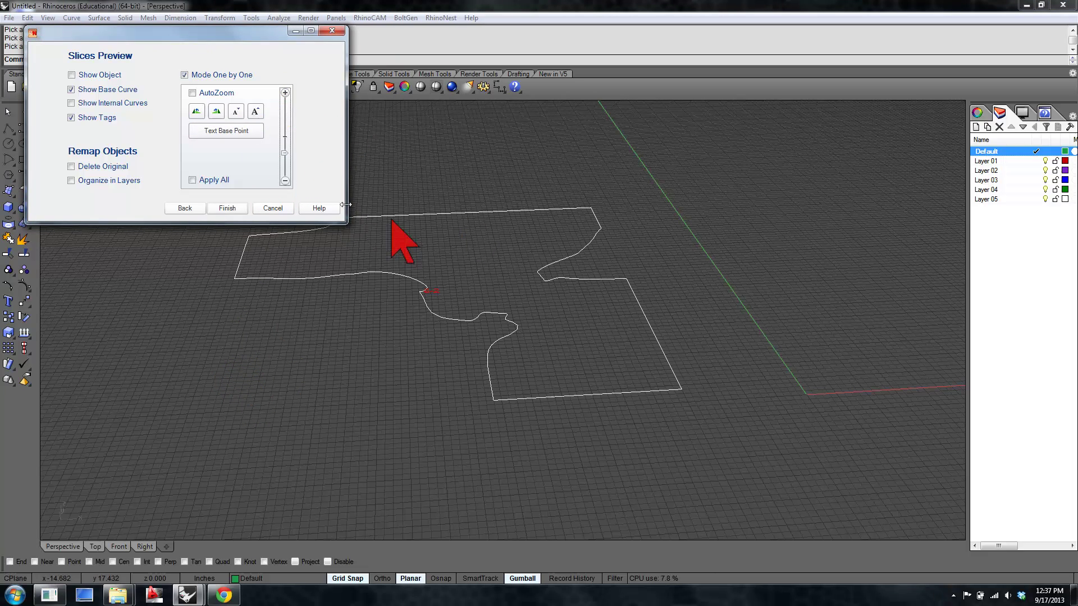
click(205, 136)
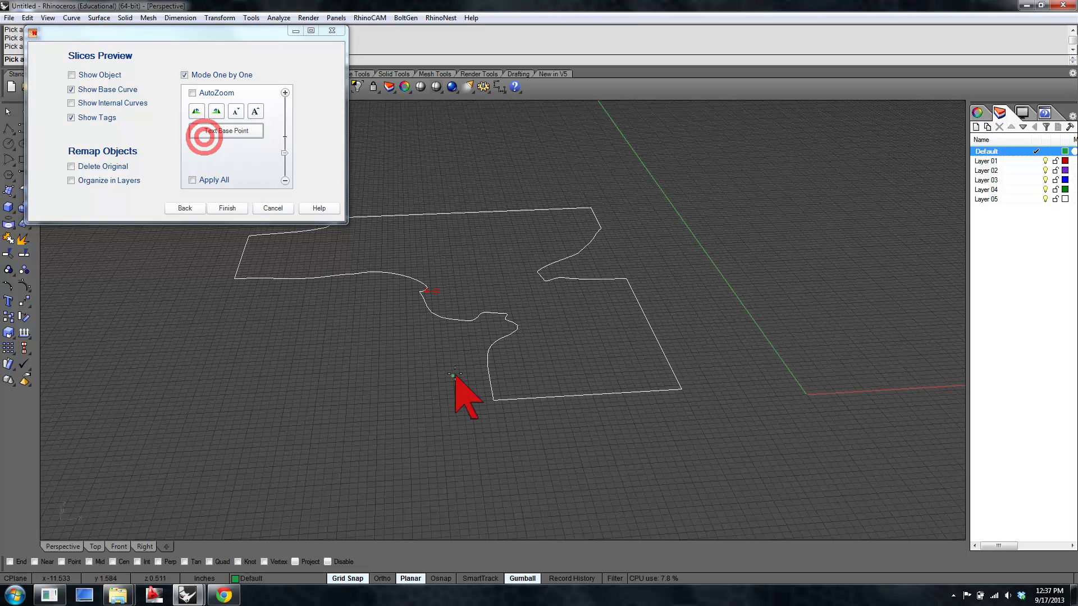
click(450, 288)
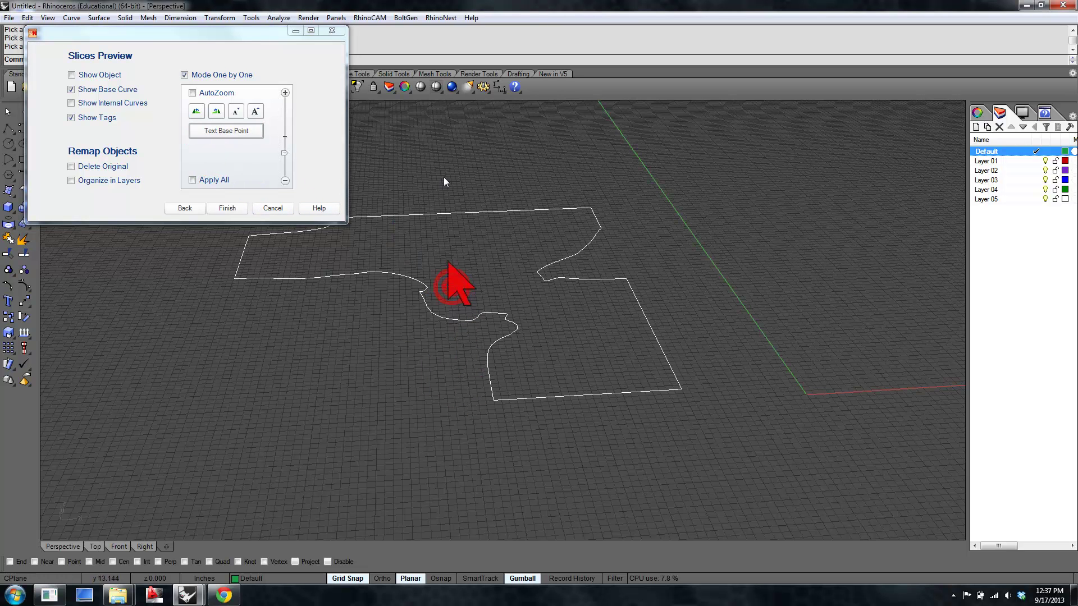
click(285, 92)
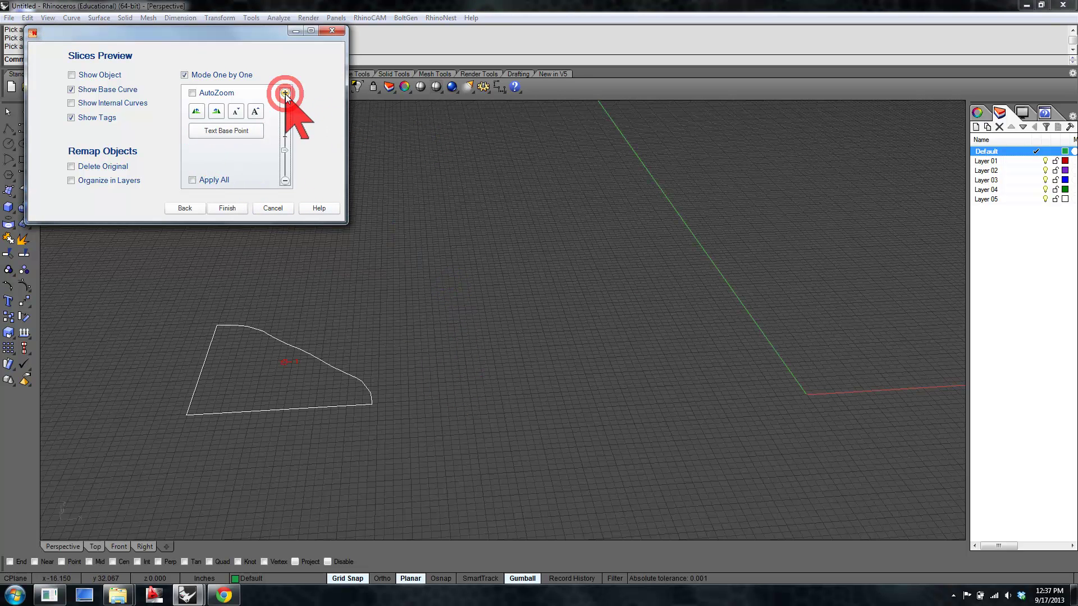
click(228, 131)
click(244, 381)
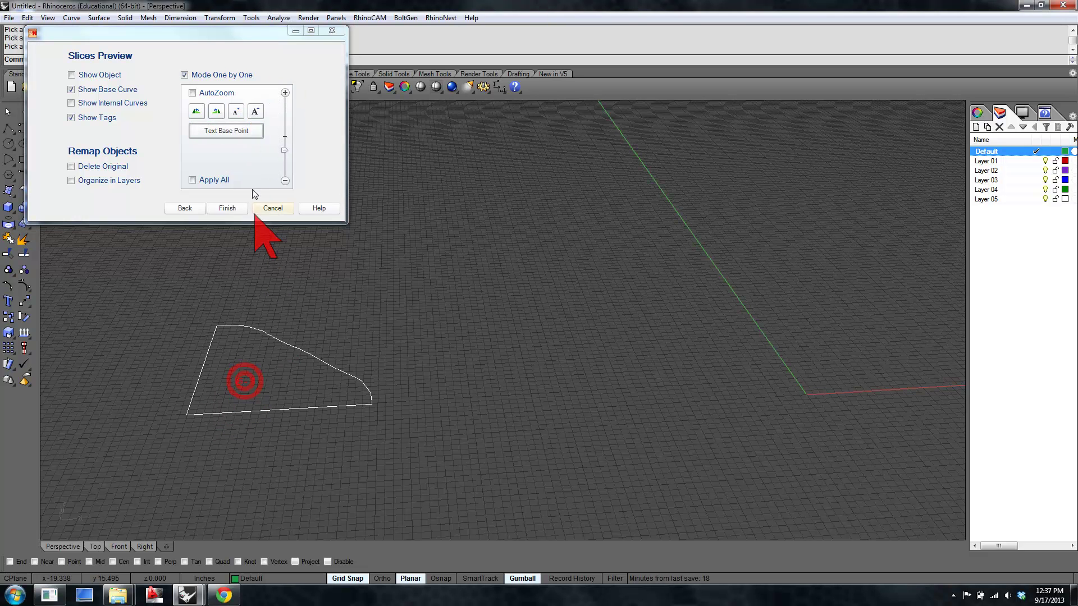
click(284, 92)
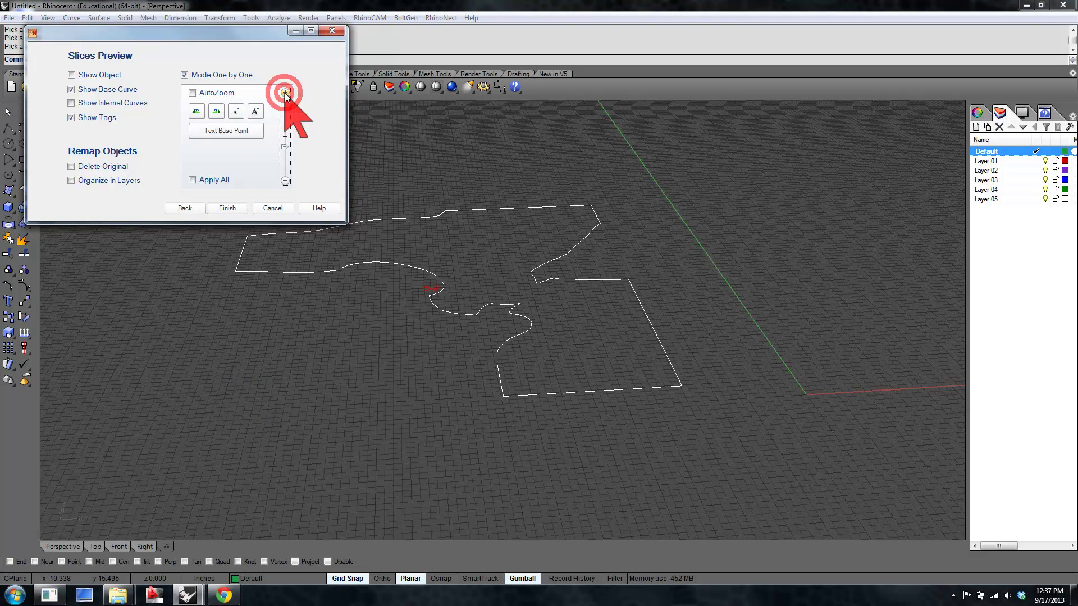
click(198, 130)
click(463, 258)
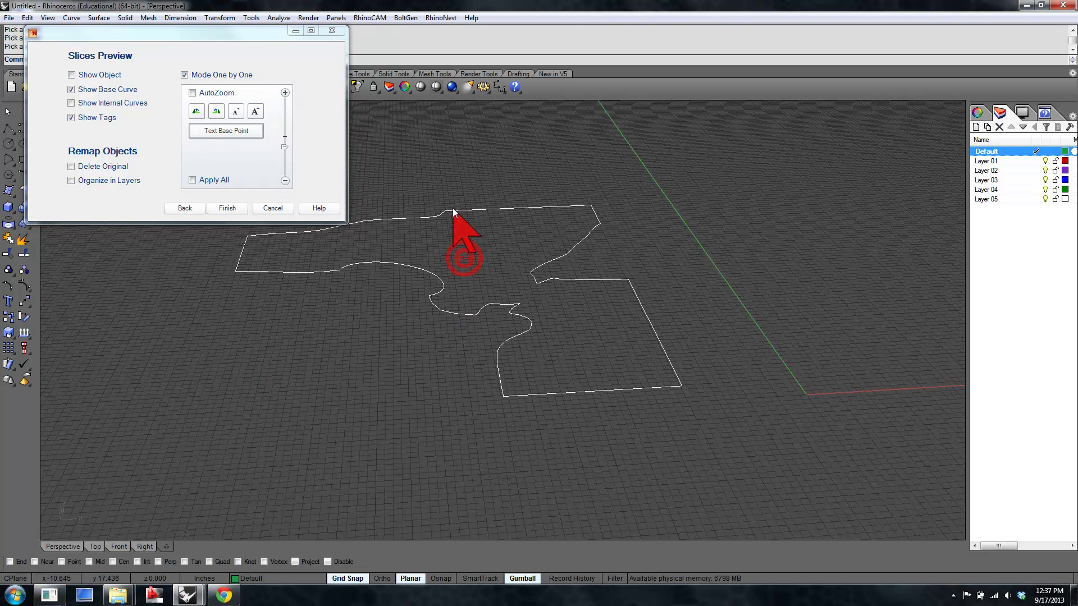
Relocate the labels on the following two small slices, skipping the slices between them.
click(285, 93)
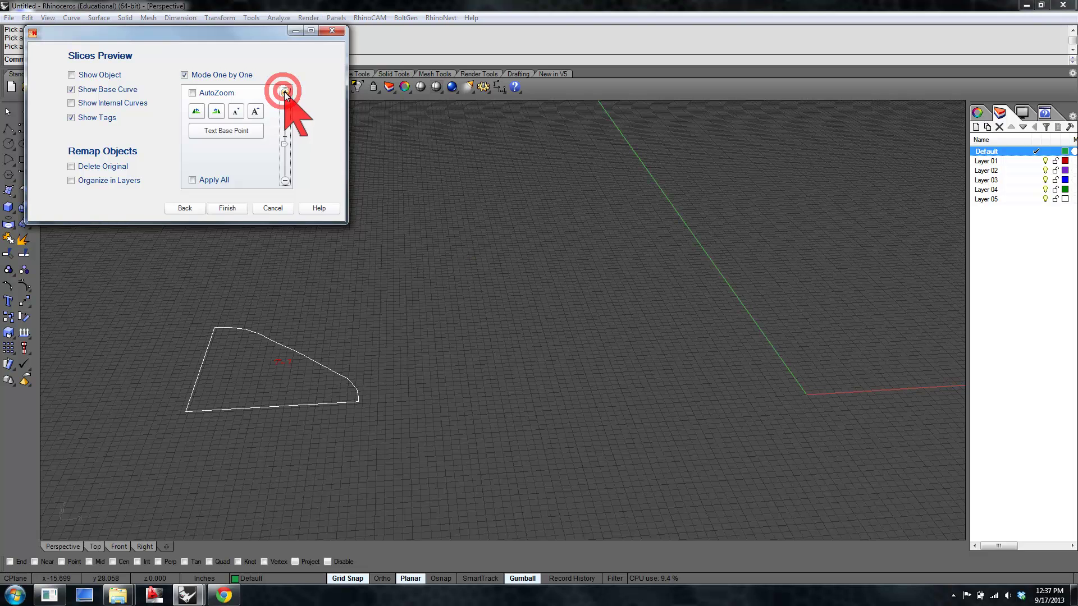
click(232, 133)
click(235, 377)
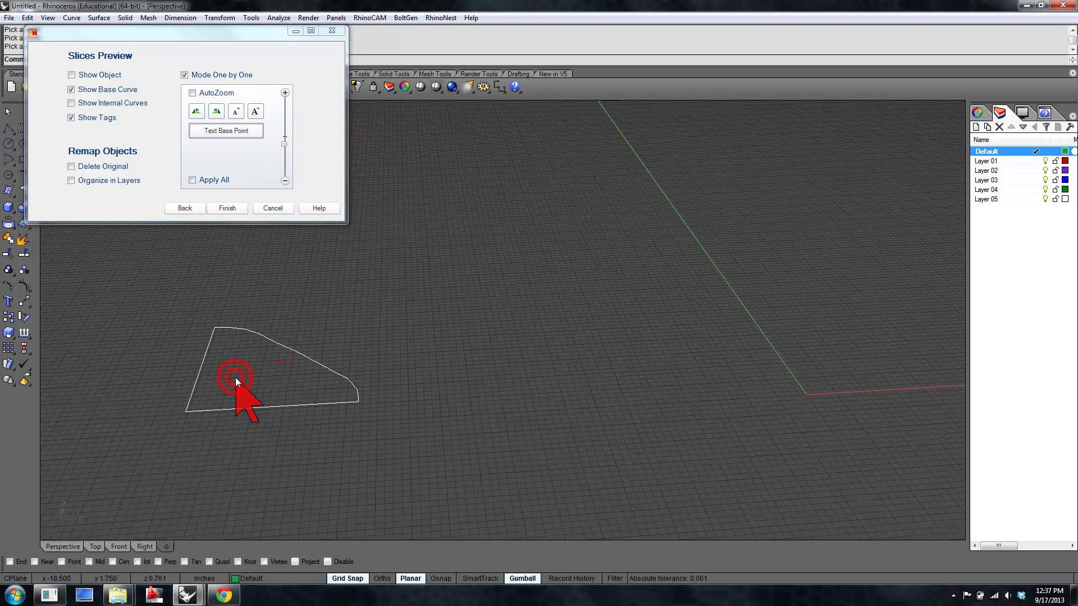
click(284, 93)
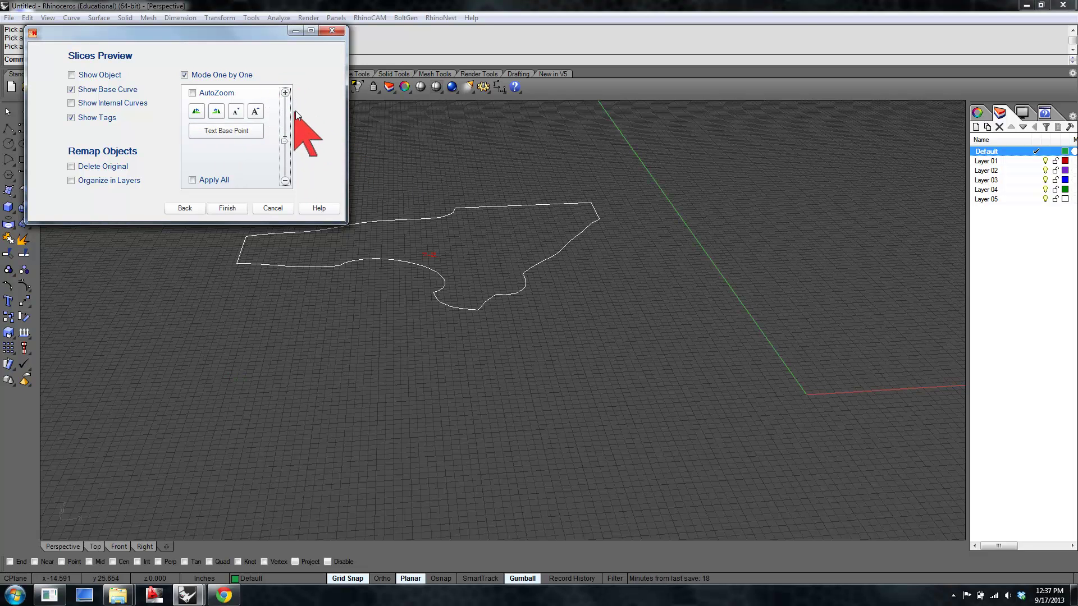
click(285, 93)
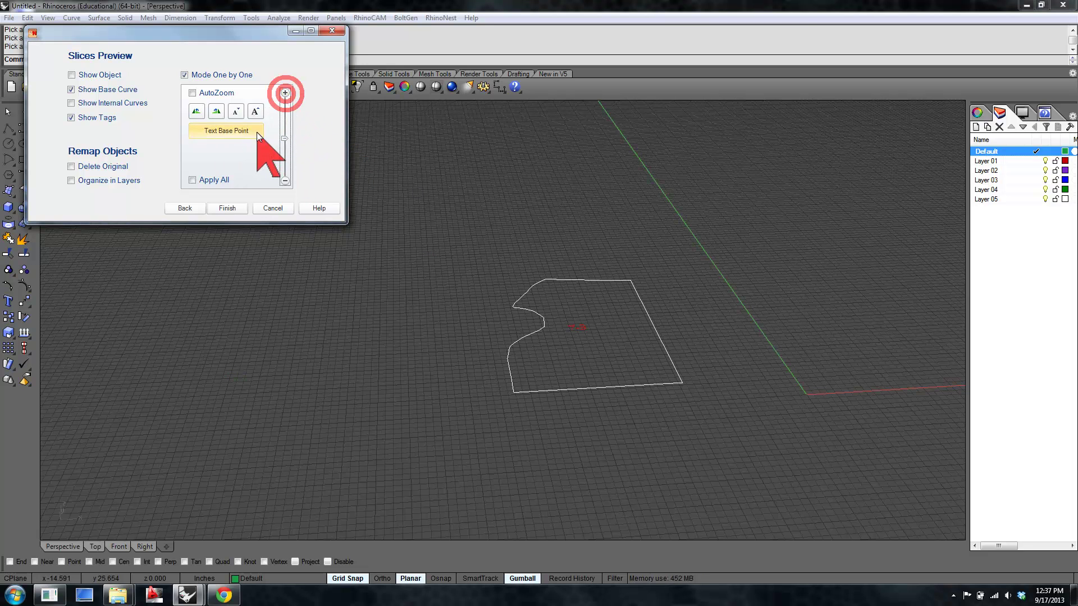
click(285, 93)
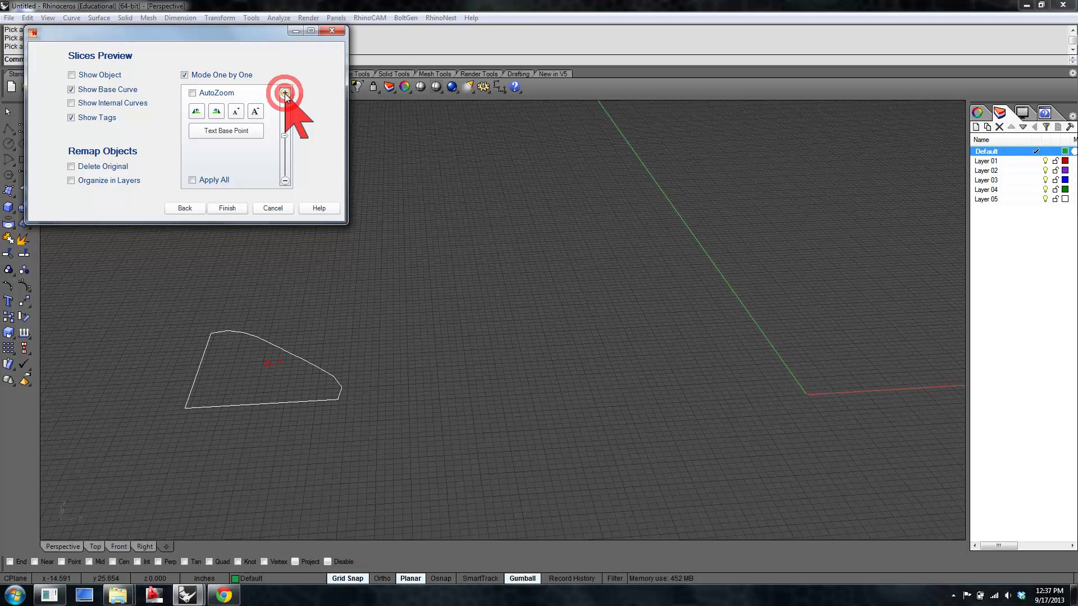
click(234, 131)
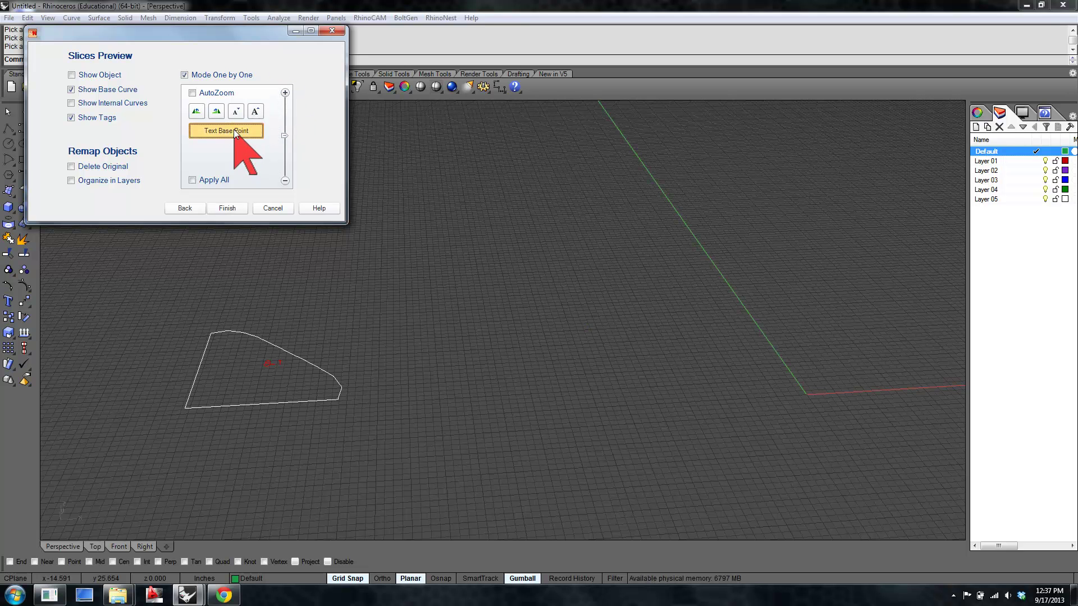
click(228, 368)
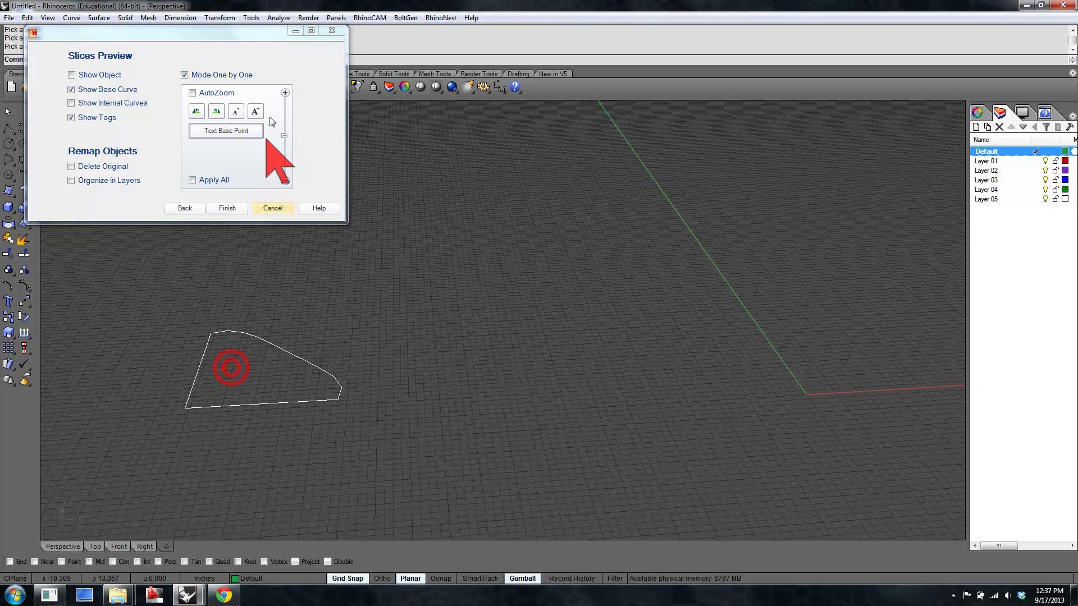
Set a new label position on a later slice and shrink another slice's label text.
click(285, 93)
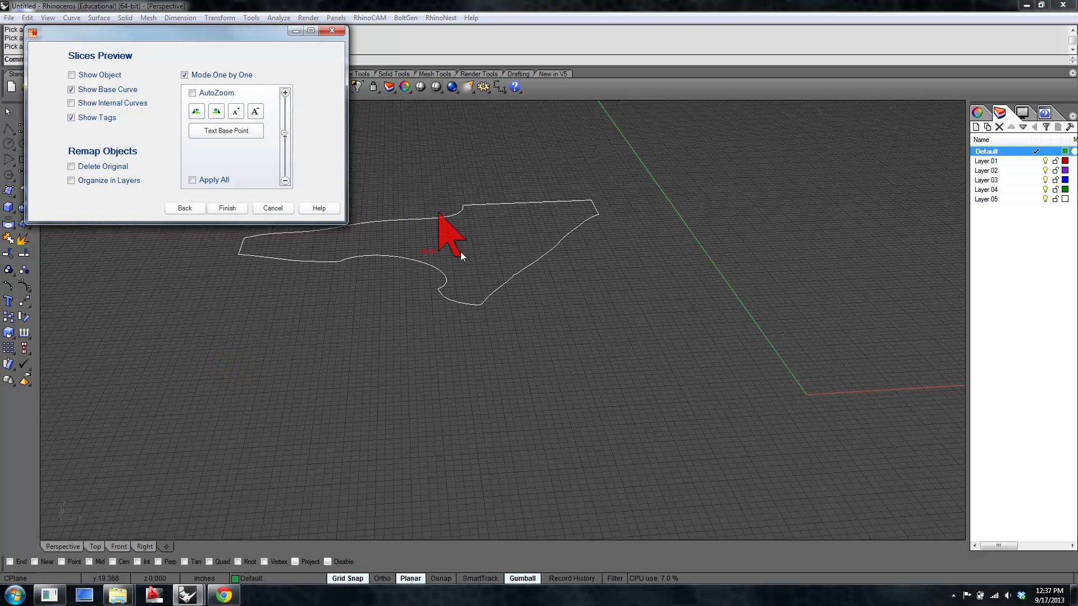
click(206, 131)
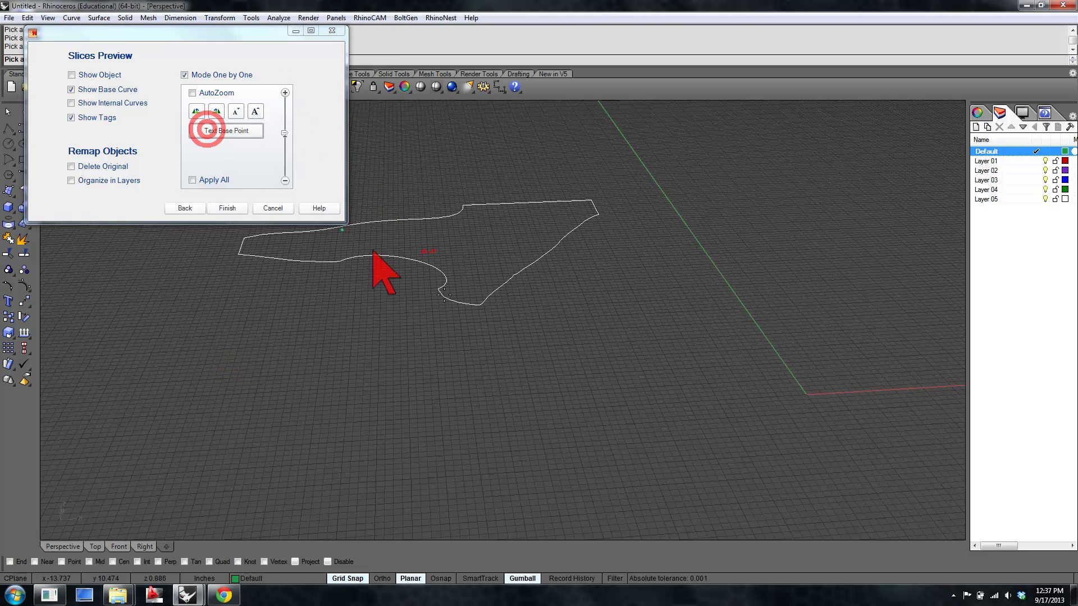
click(286, 93)
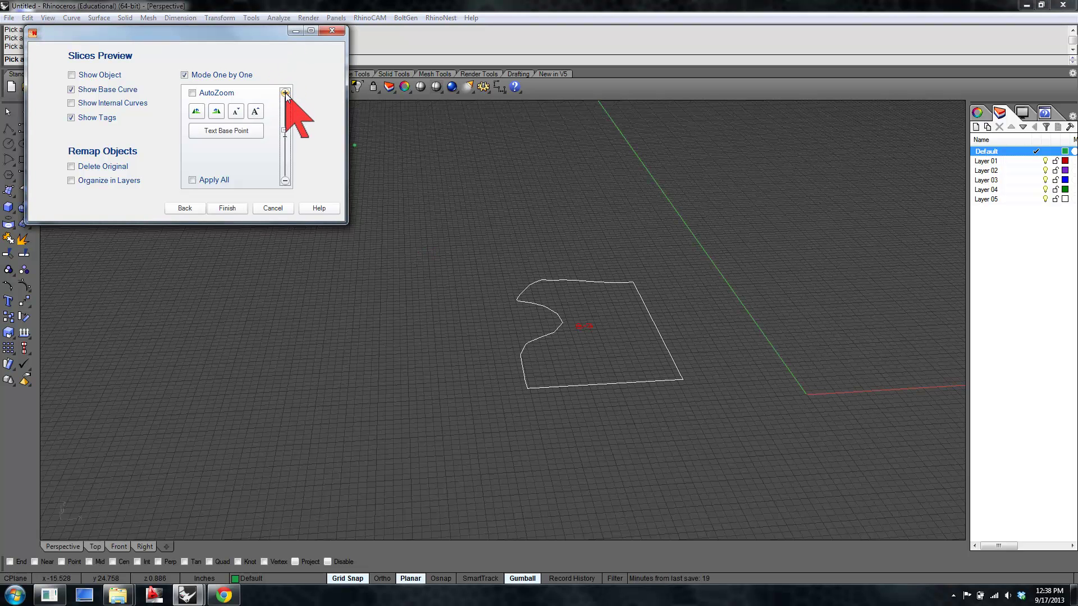
click(285, 92)
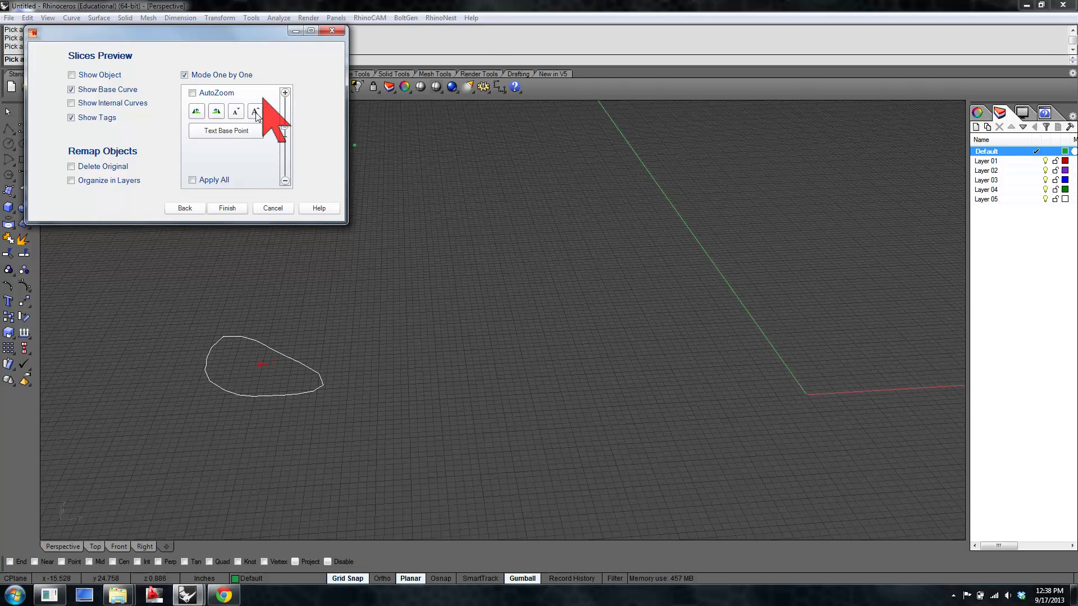
click(247, 135)
click(252, 376)
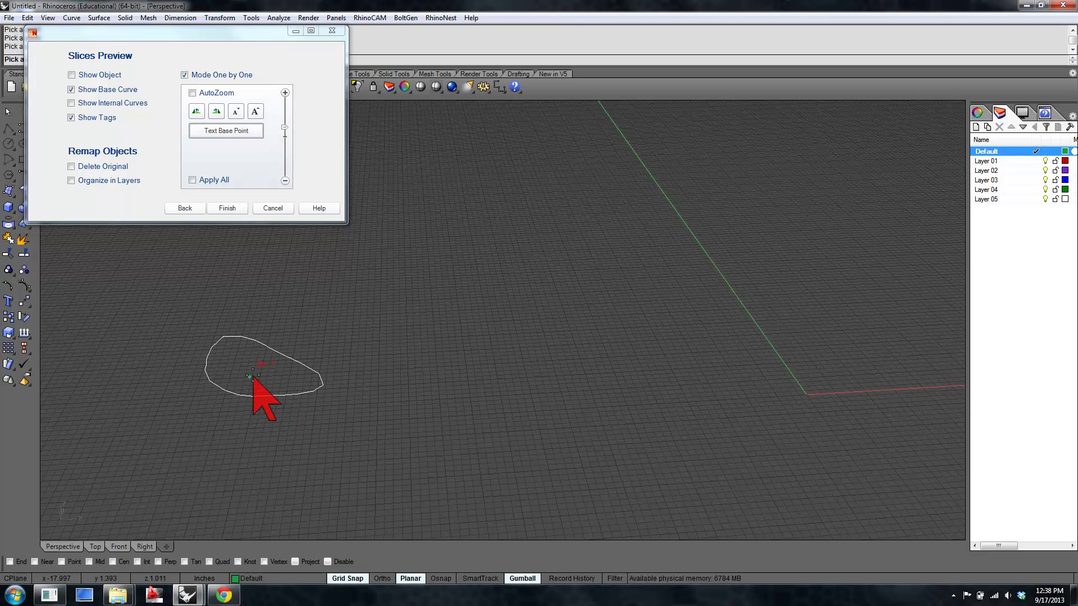
click(285, 93)
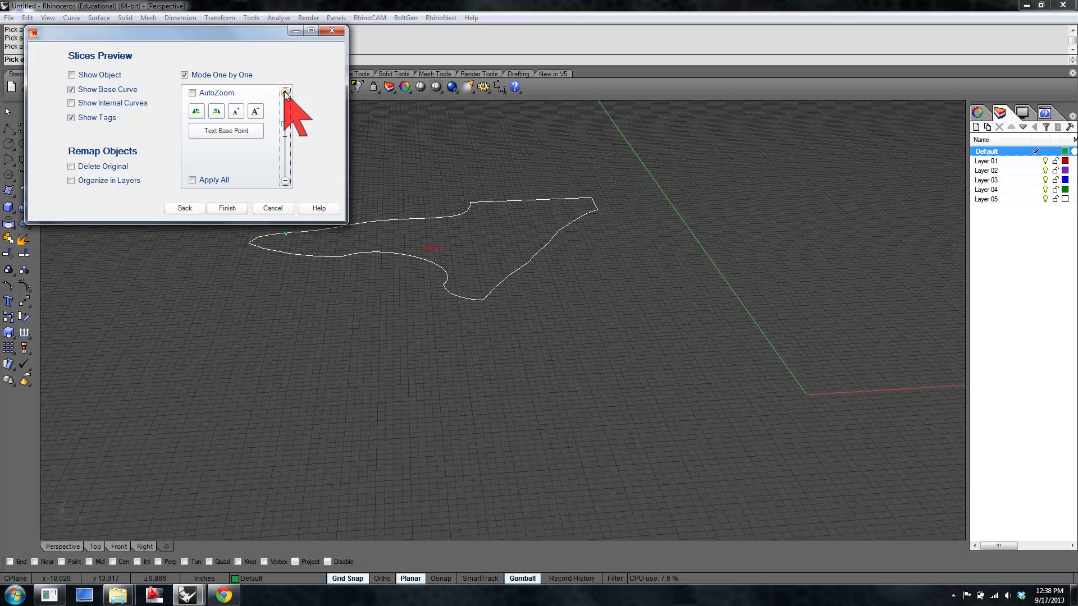
click(285, 92)
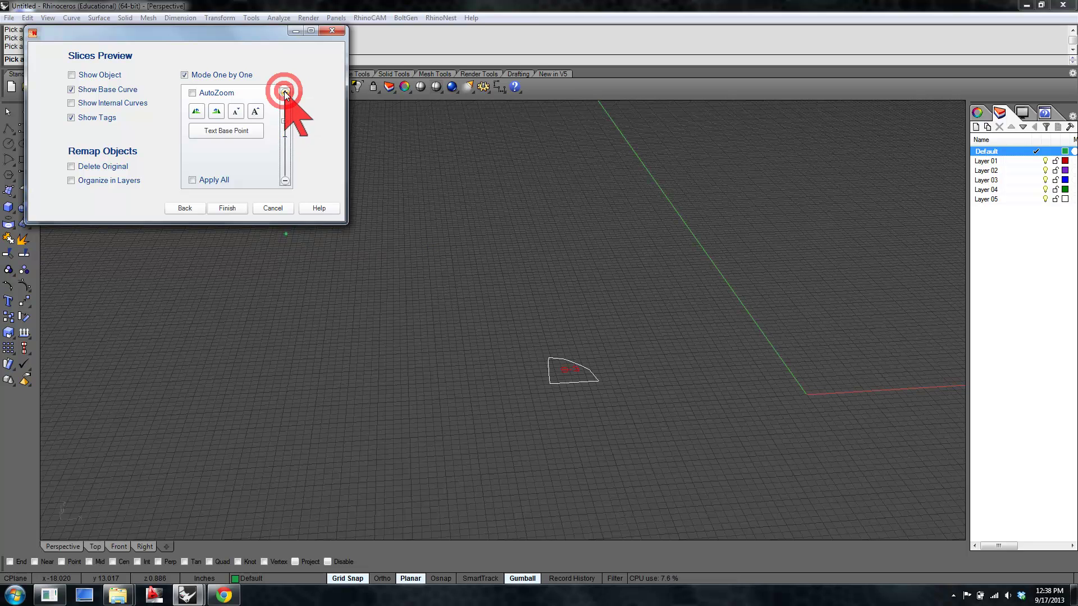
click(243, 113)
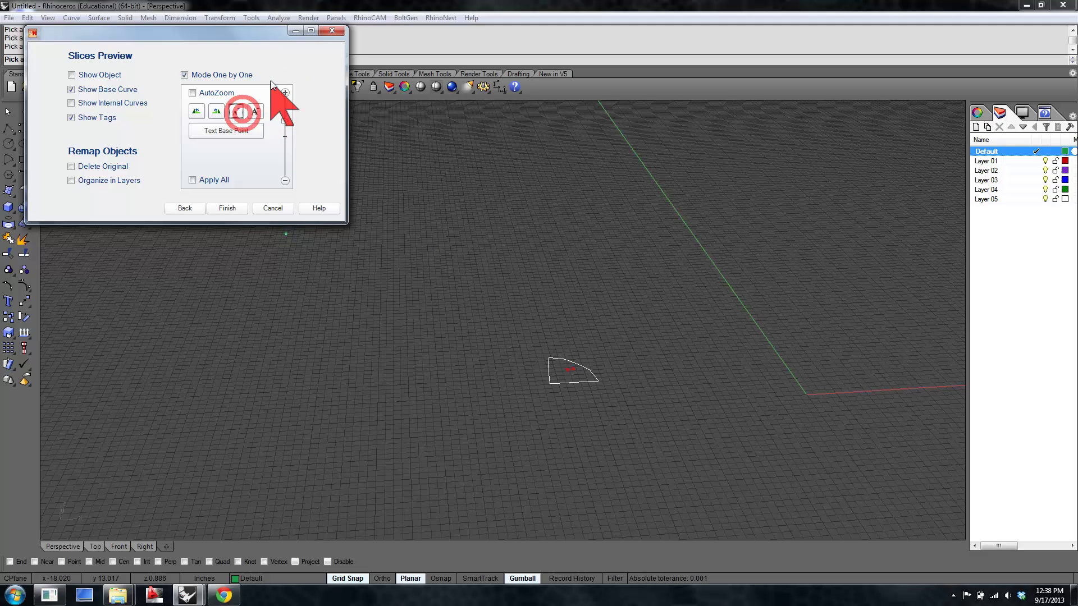
Shrink the next slices' label text, repositioning one label inside its outline.
click(284, 93)
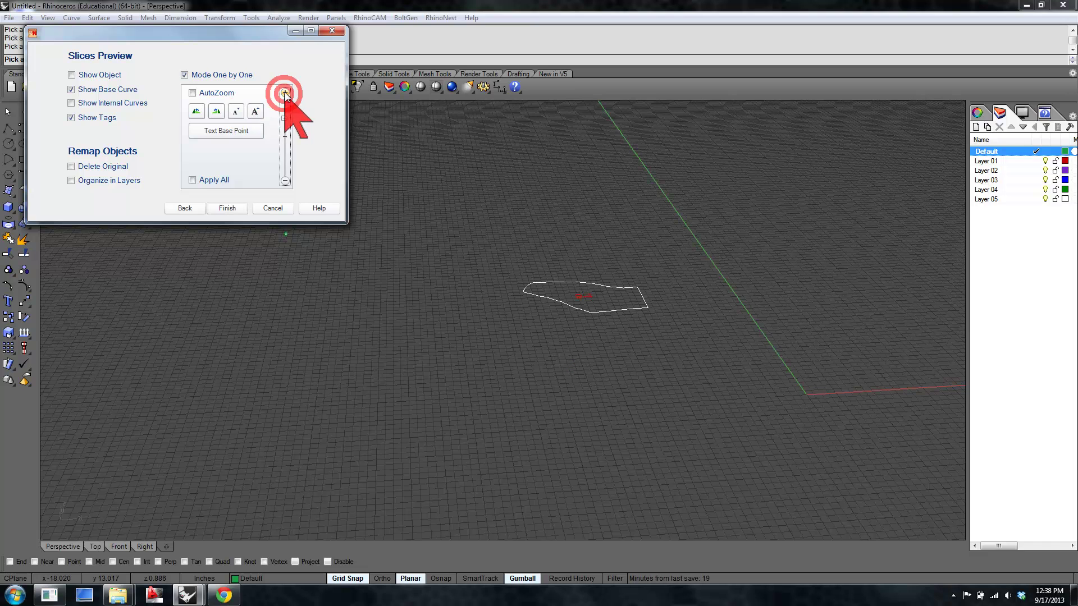
click(237, 112)
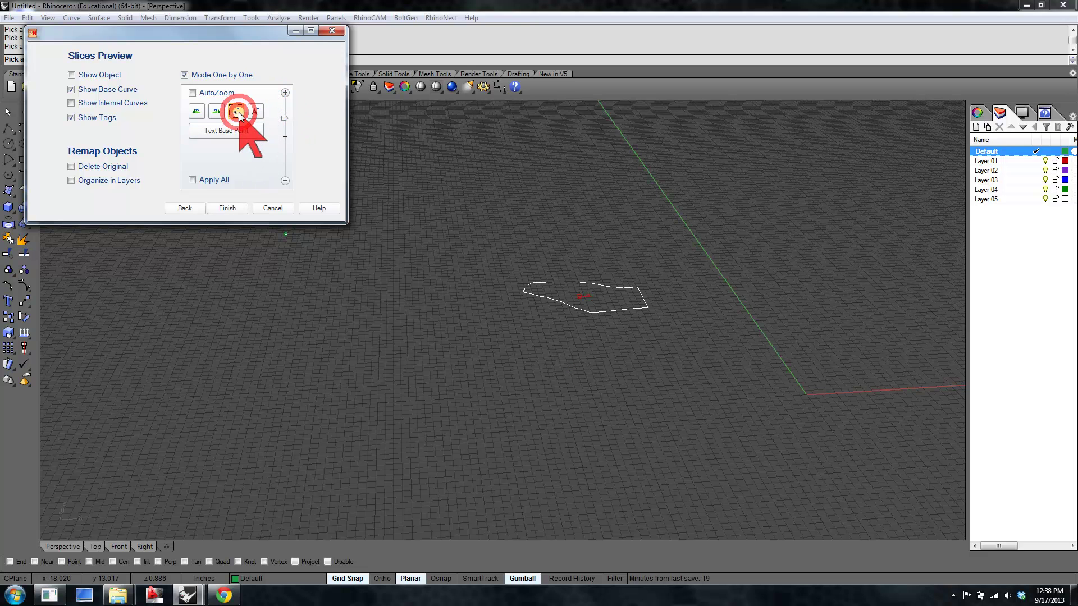
click(284, 92)
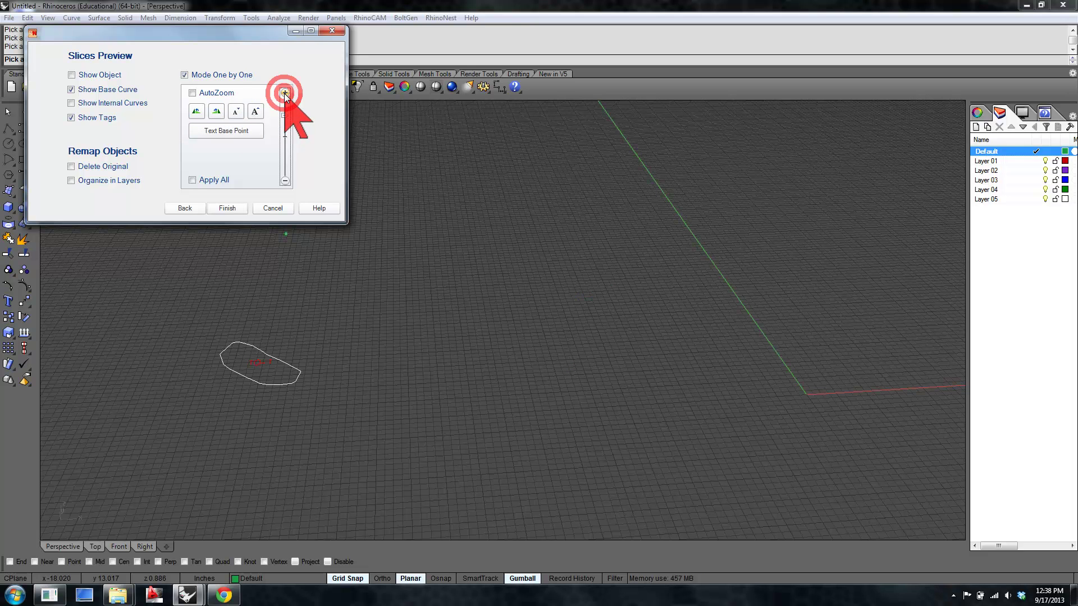
click(249, 128)
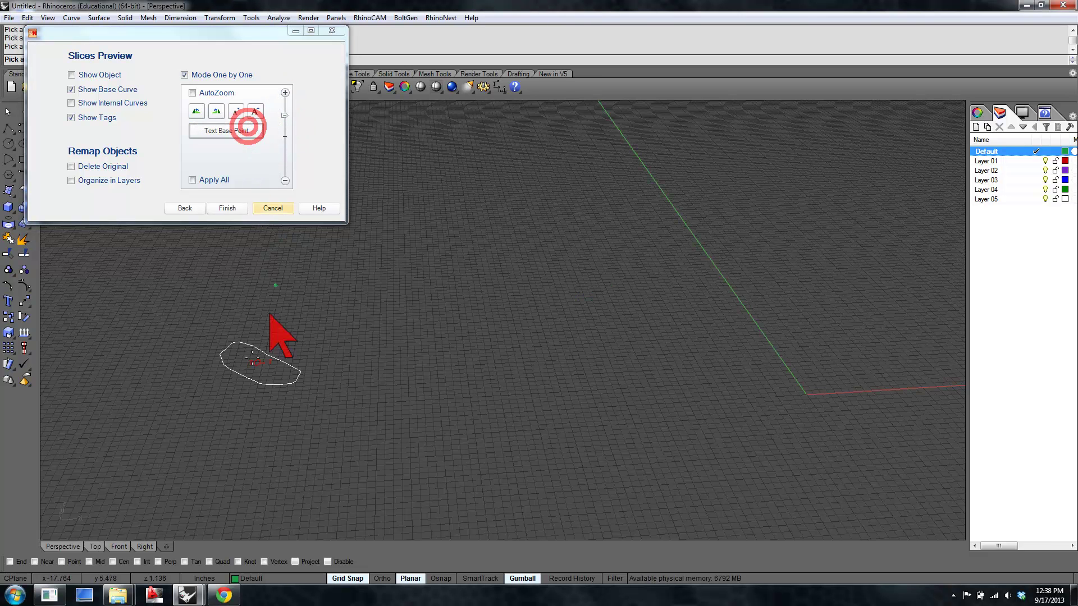
click(249, 365)
click(235, 111)
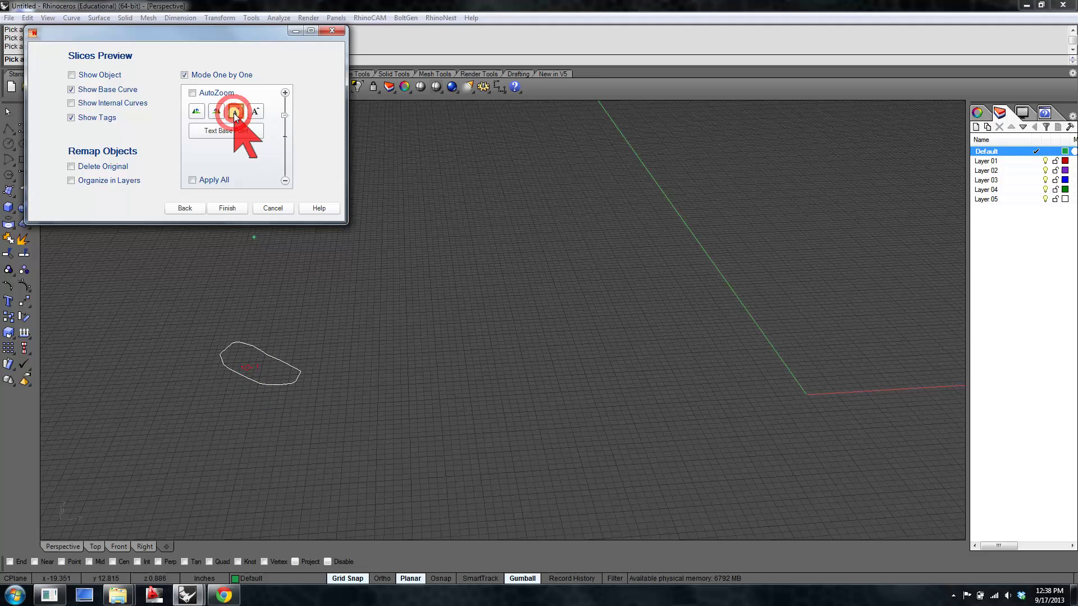
click(285, 93)
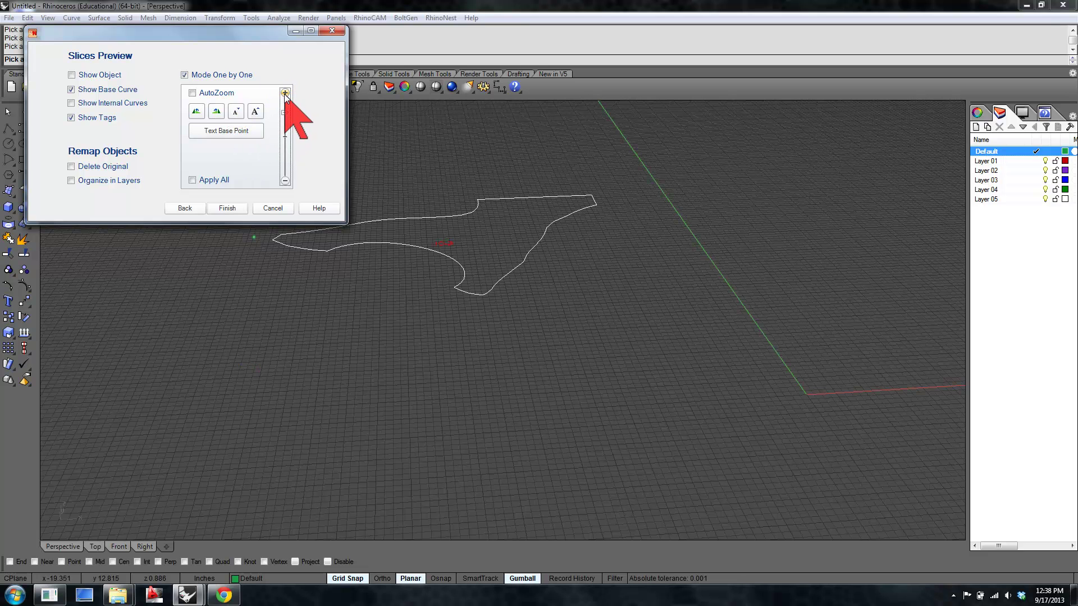
click(285, 93)
click(284, 93)
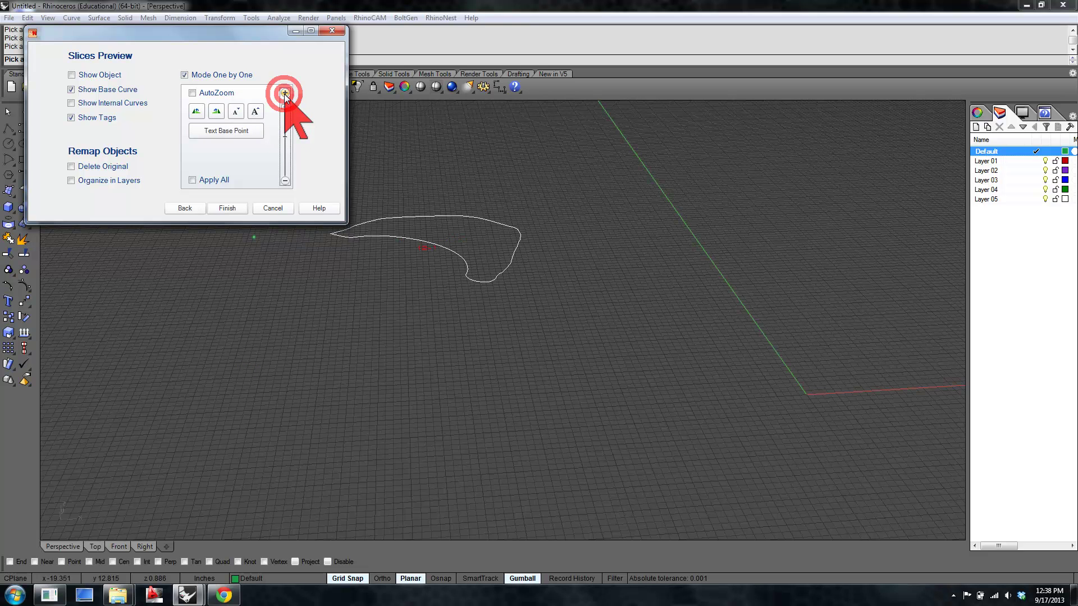
Relocate and shrink the labels on the remaining slices, tilting the view for a better look.
click(227, 130)
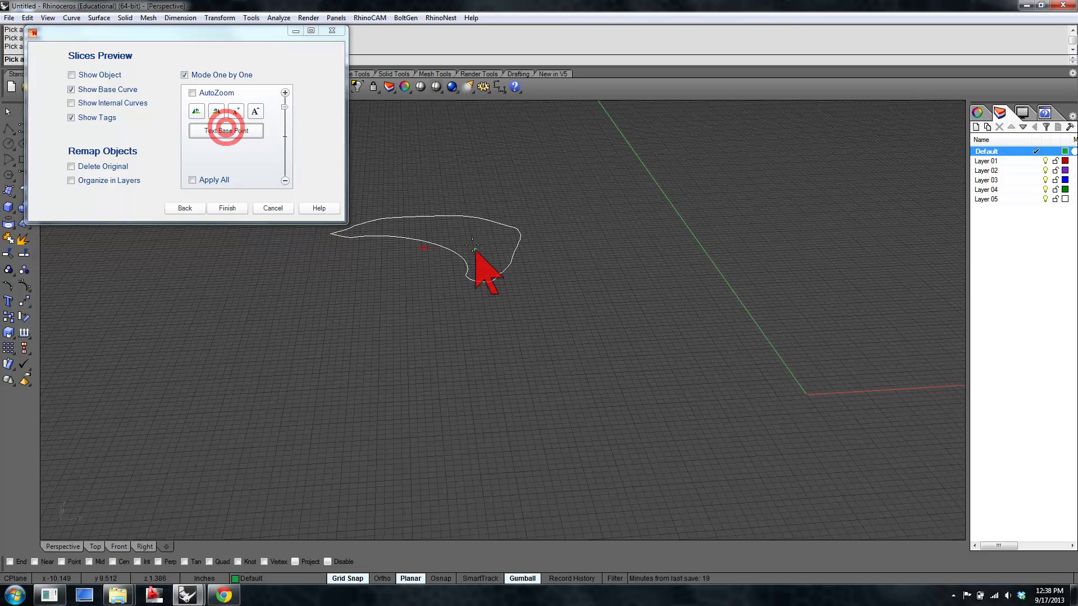
click(456, 234)
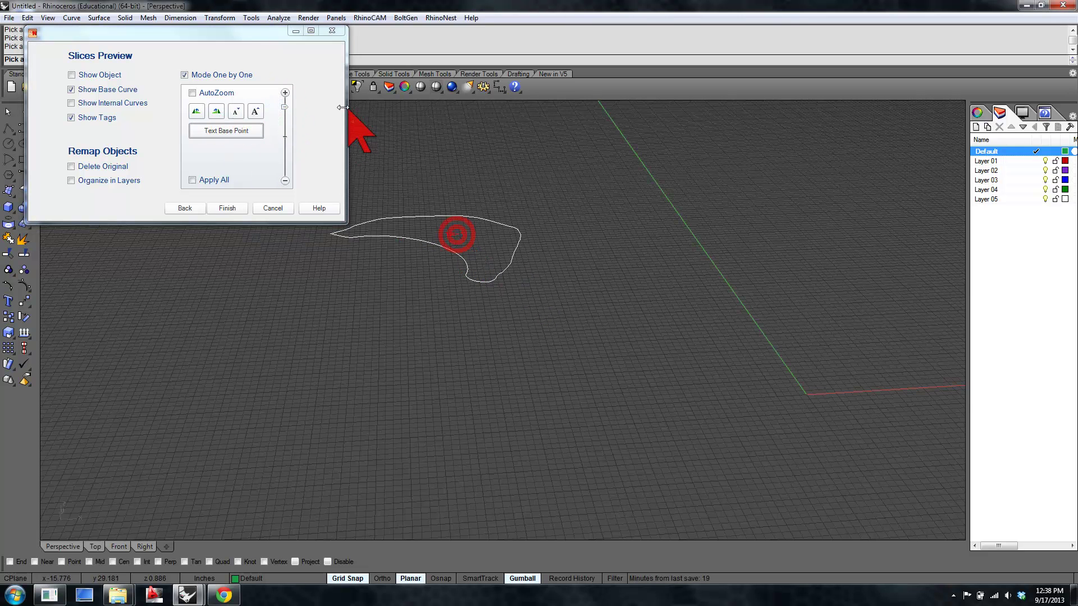
click(284, 93)
click(226, 130)
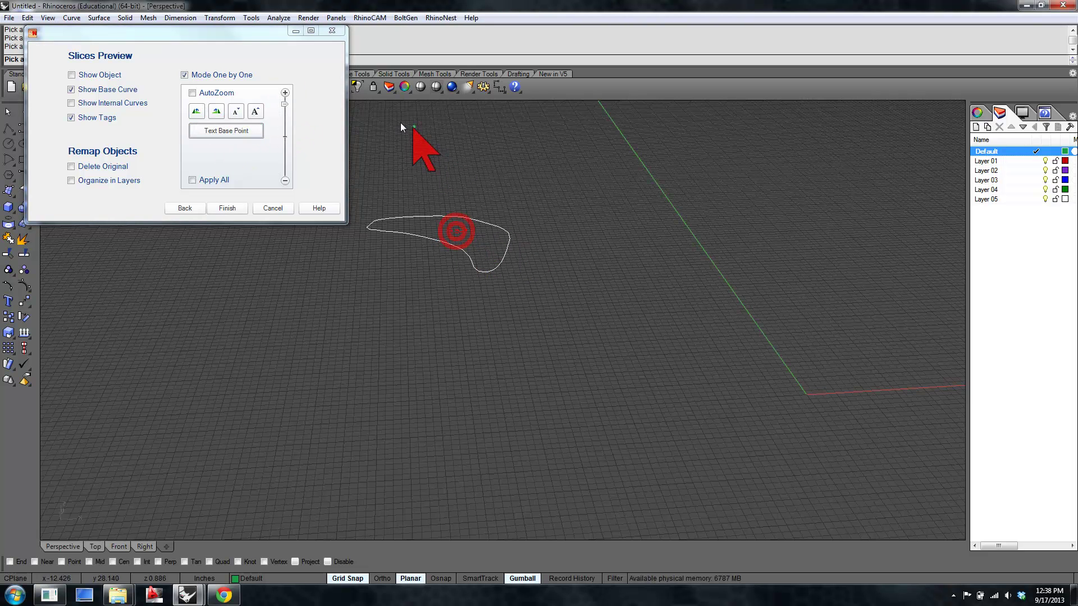
click(284, 93)
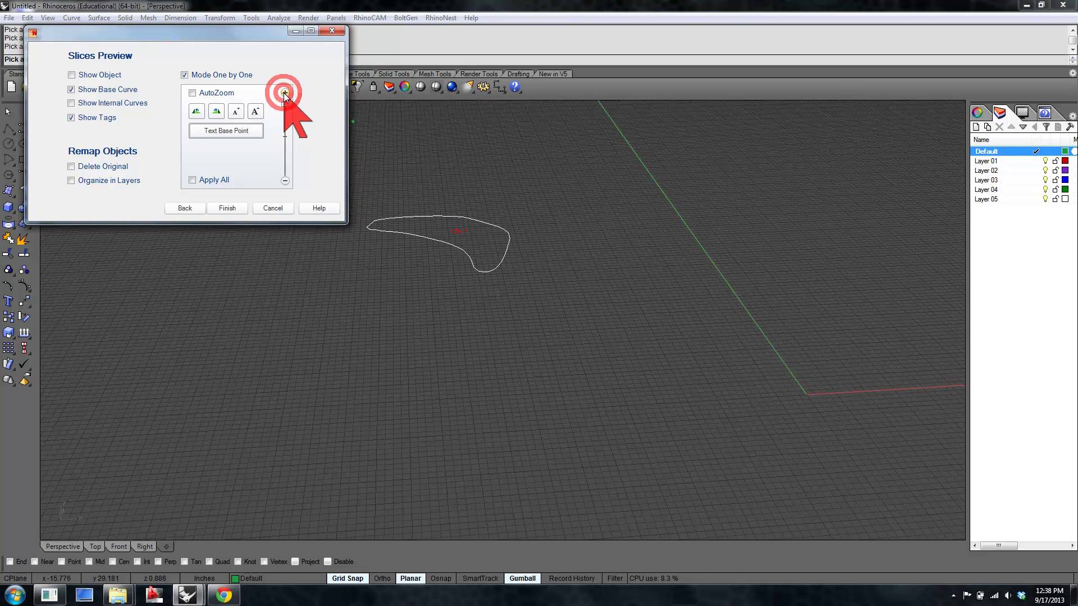
click(244, 133)
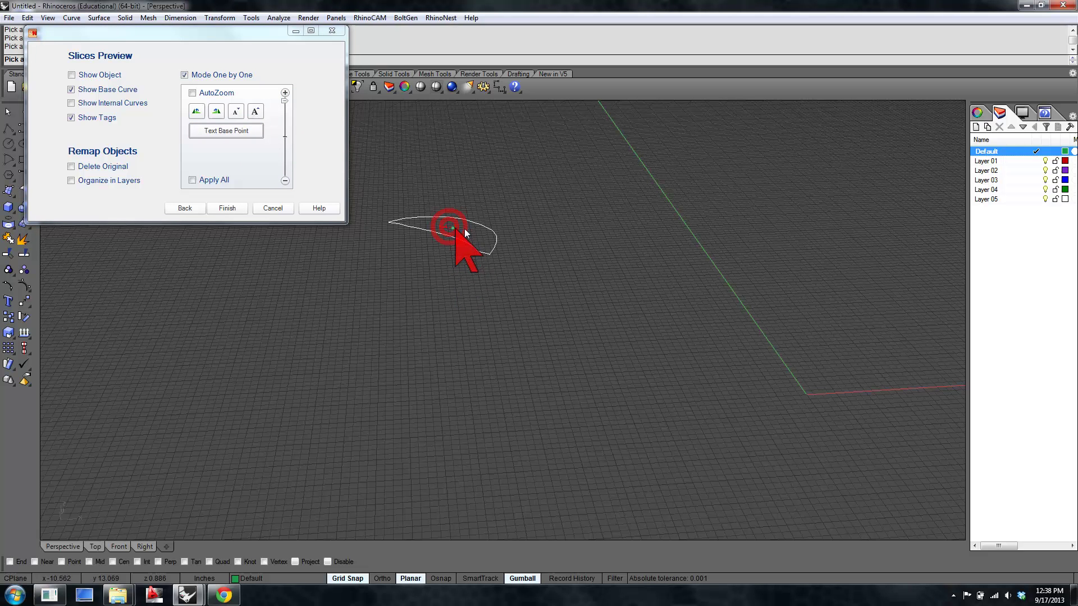
right_drag(484, 281, 490, 335)
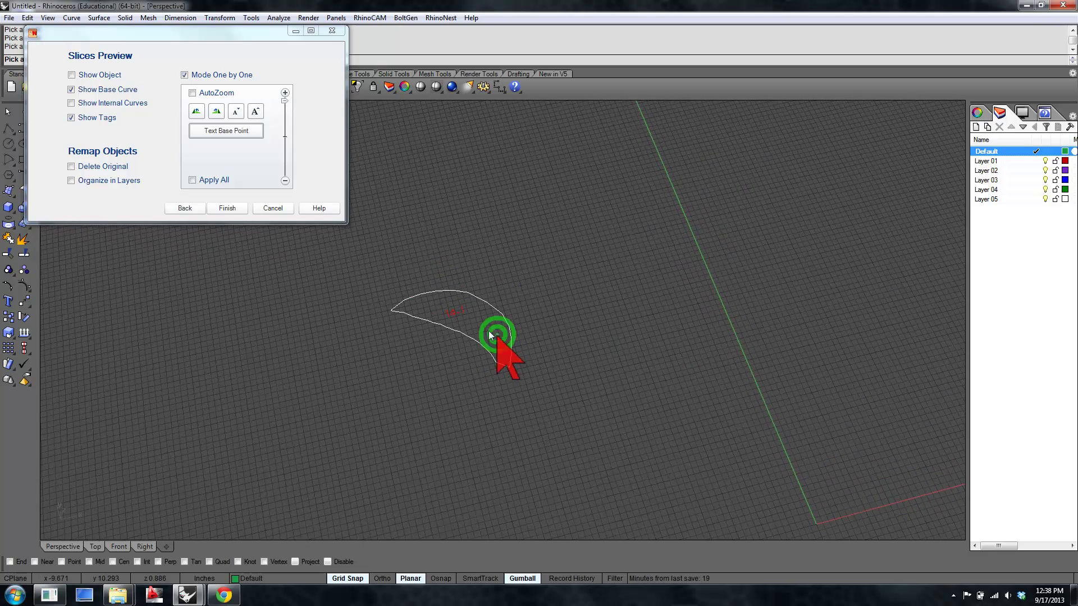
click(236, 111)
click(285, 100)
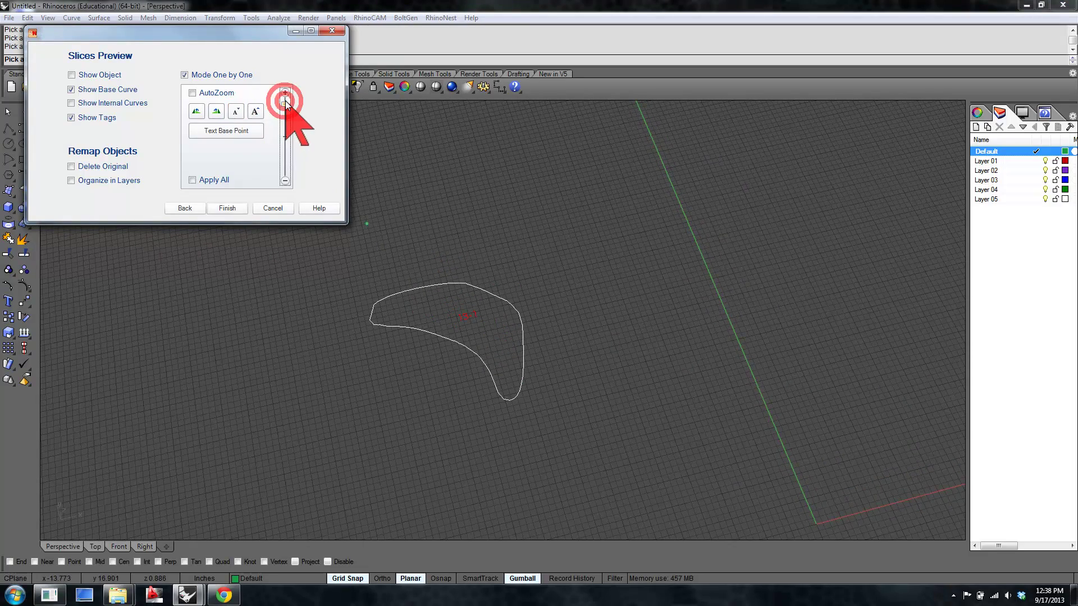
click(285, 93)
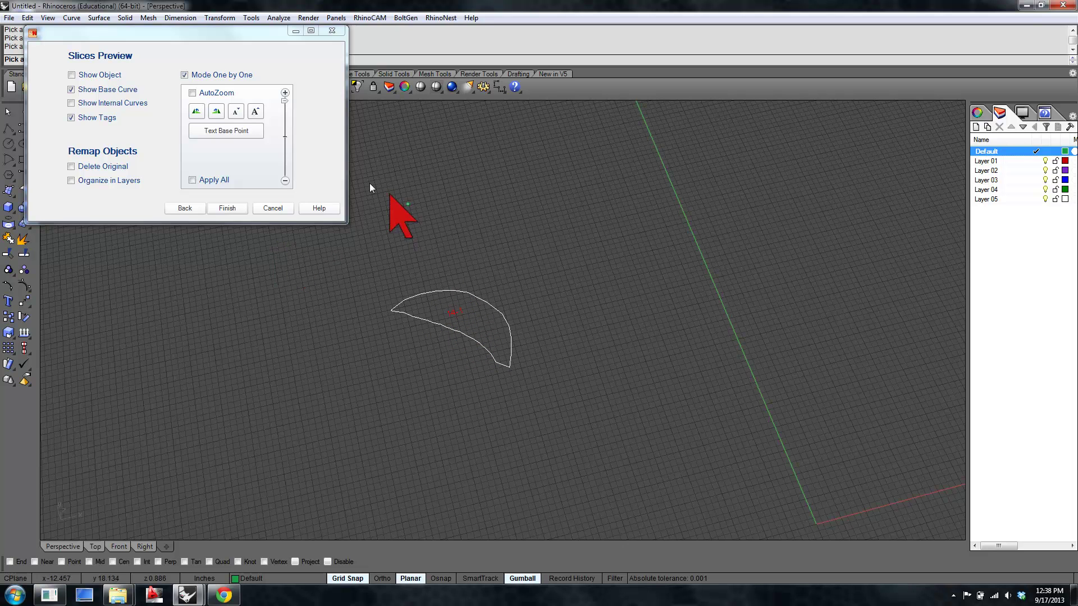
Finish the slice preview and view the flat labeled contour pieces from Top, zoomed to extents.
click(231, 208)
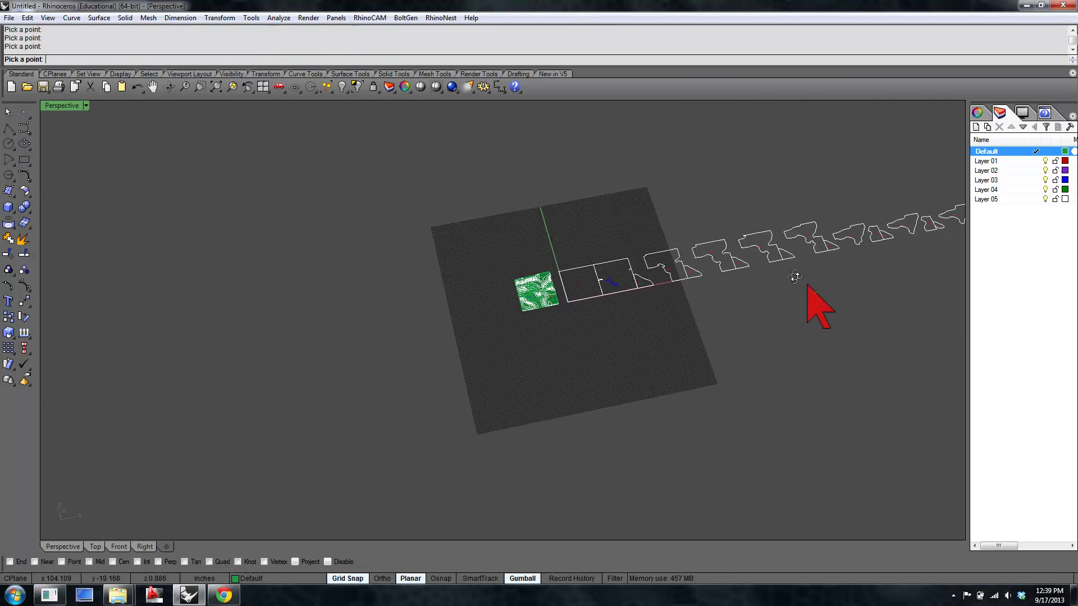
scroll(765, 258, down, 6)
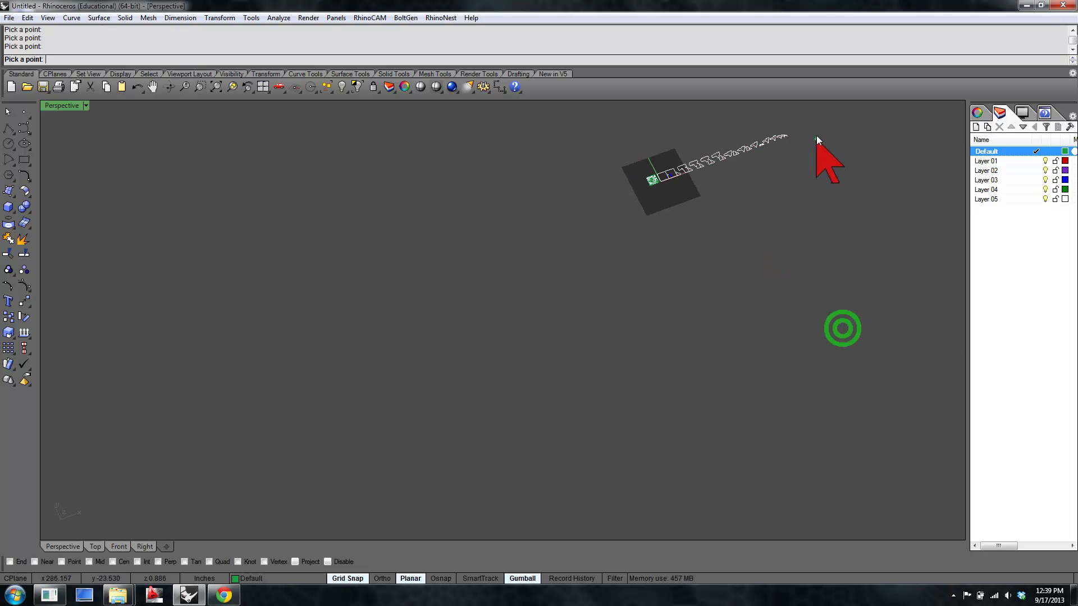
scroll(816, 152, up, 4)
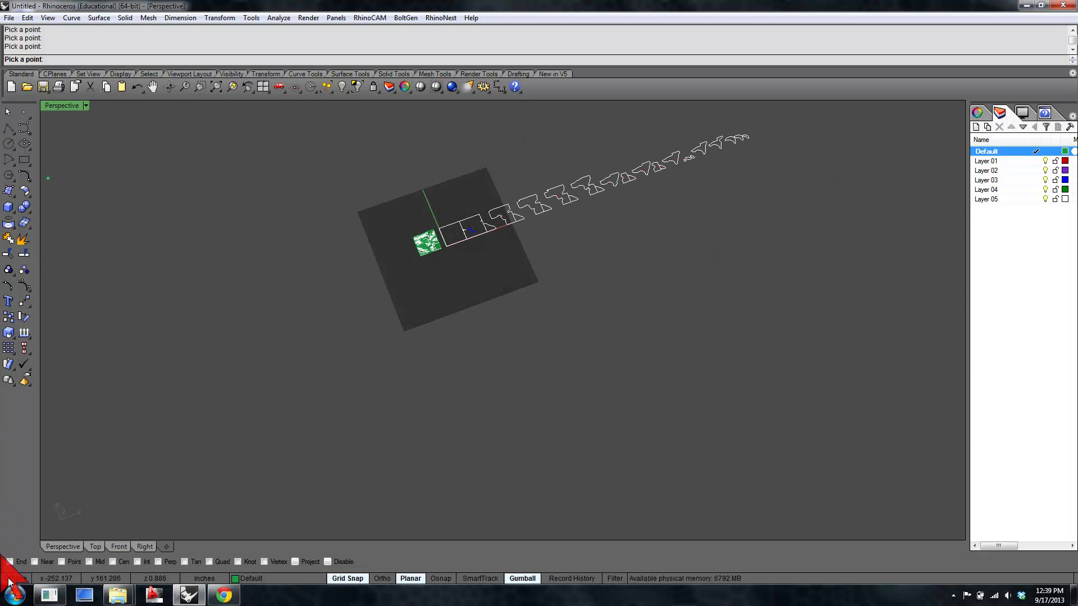
click(95, 547)
key(ctrl+shift+e)
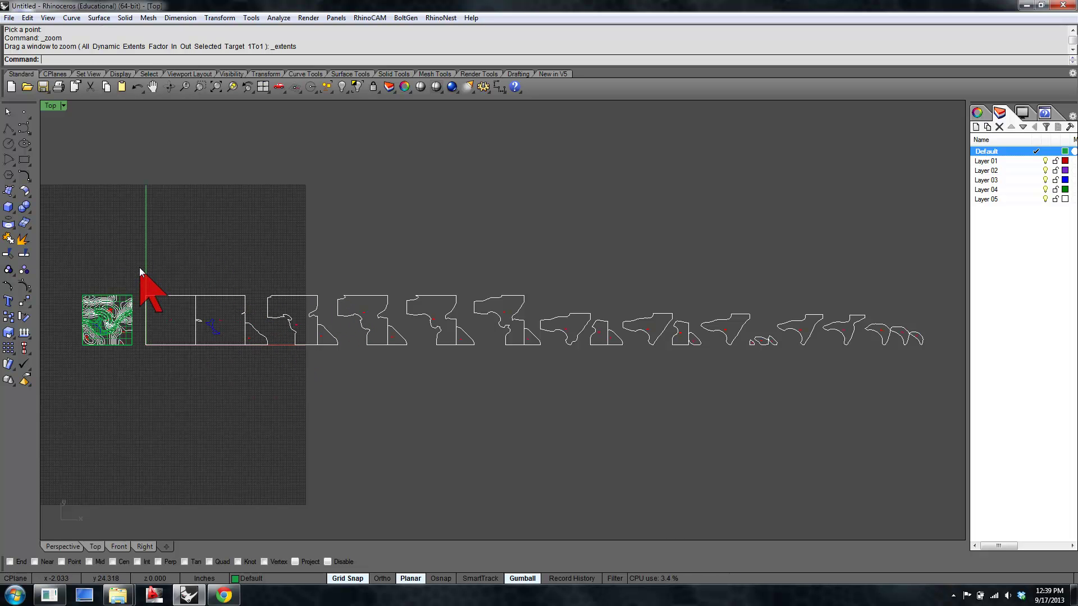
drag(138, 265, 950, 386)
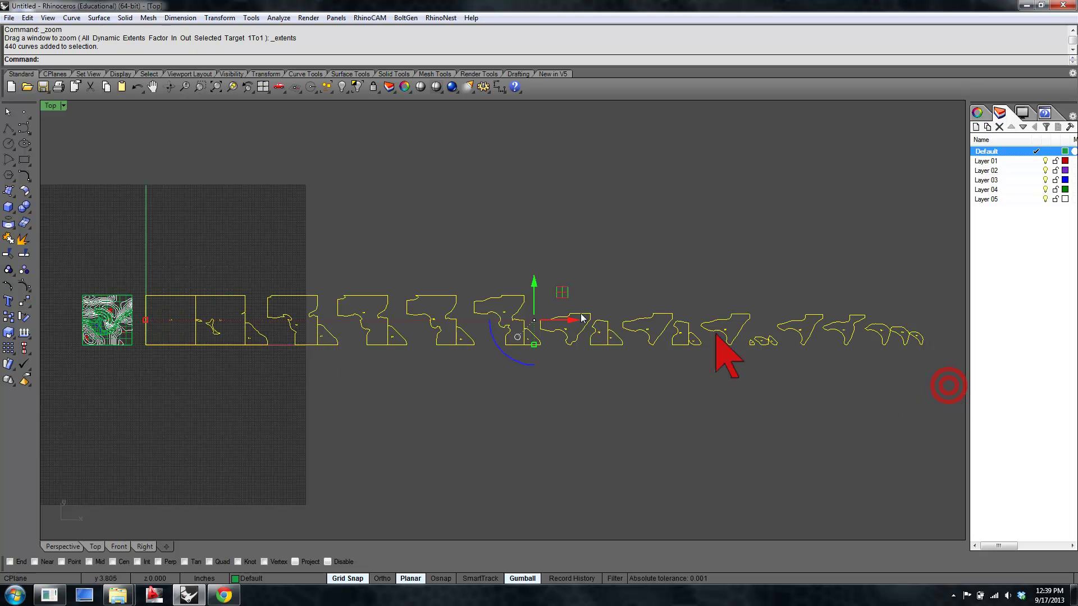
drag(533, 284, 531, 361)
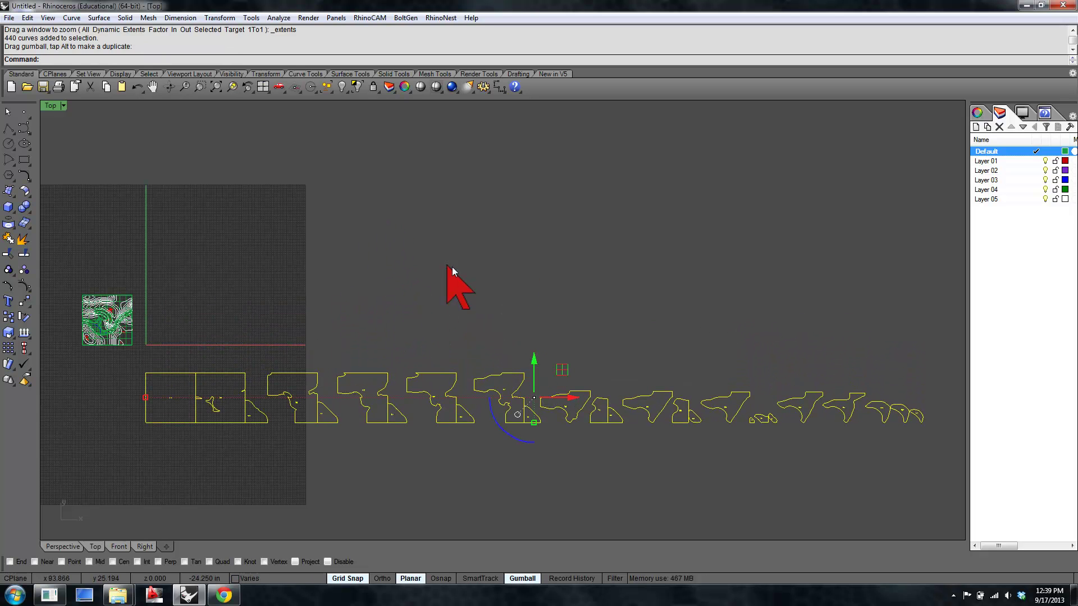
key(Escape)
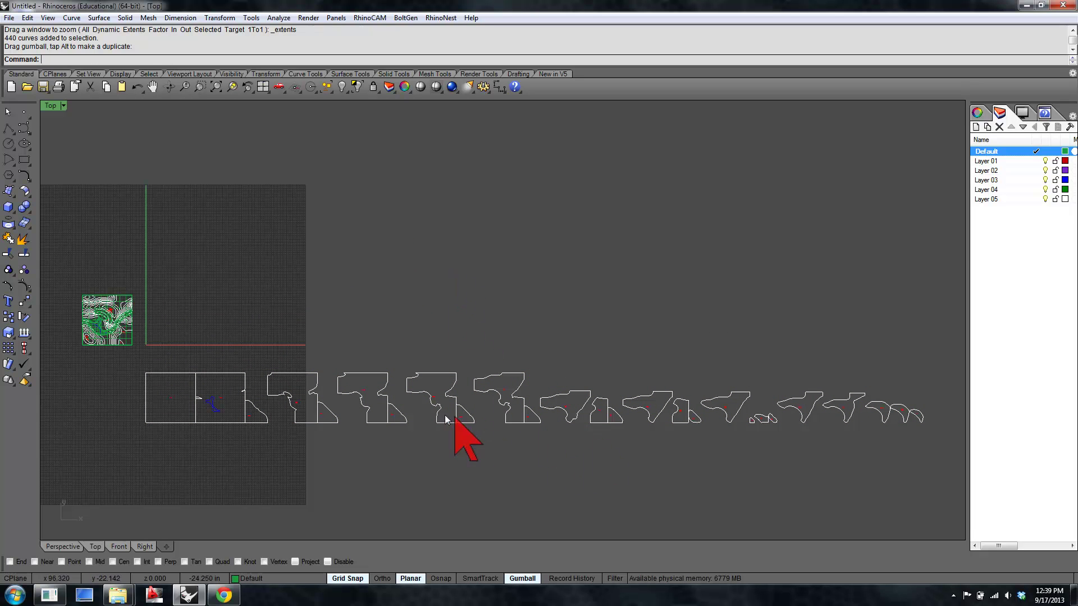
scroll(203, 416, up, 5)
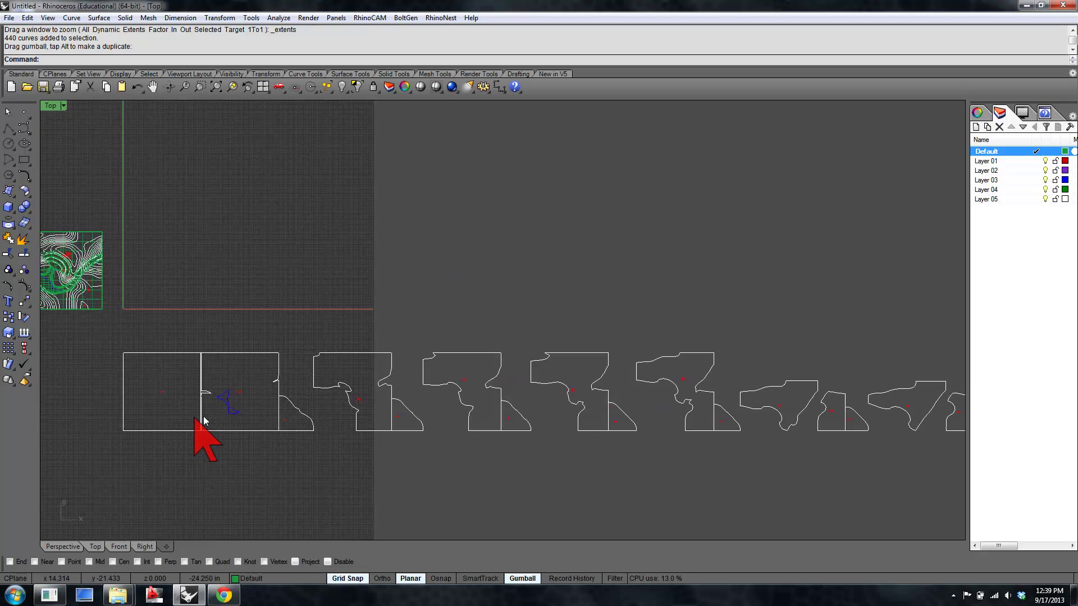
click(271, 408)
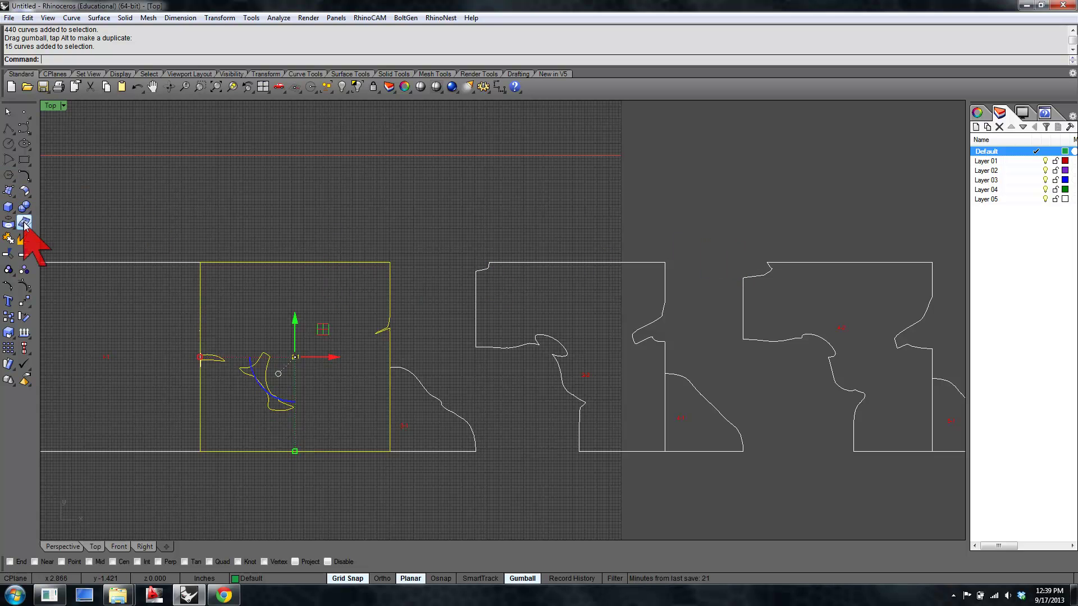
scroll(321, 237, down, 2)
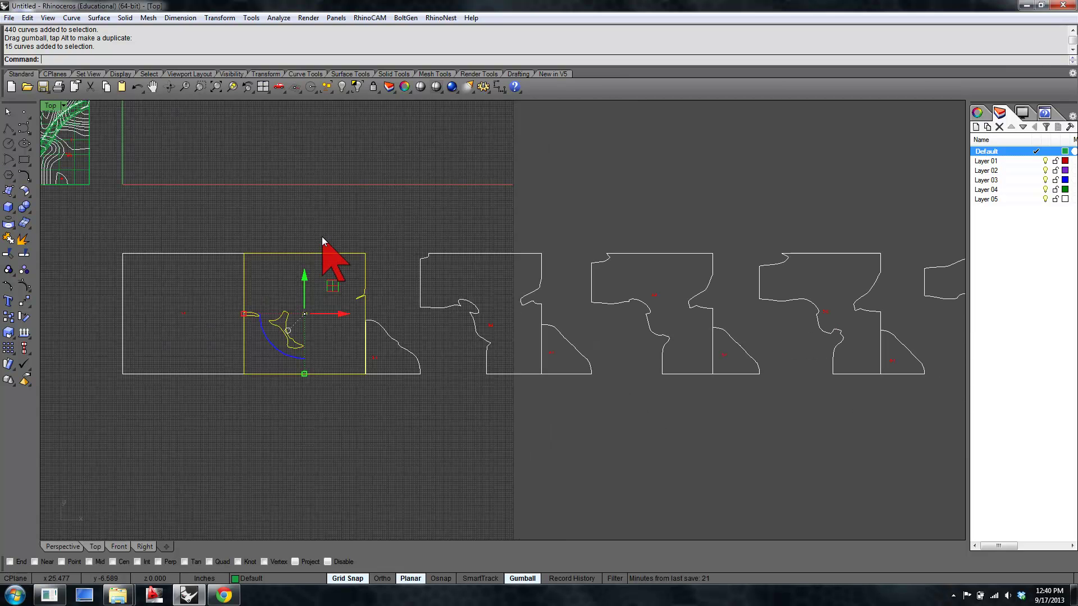
click(298, 340)
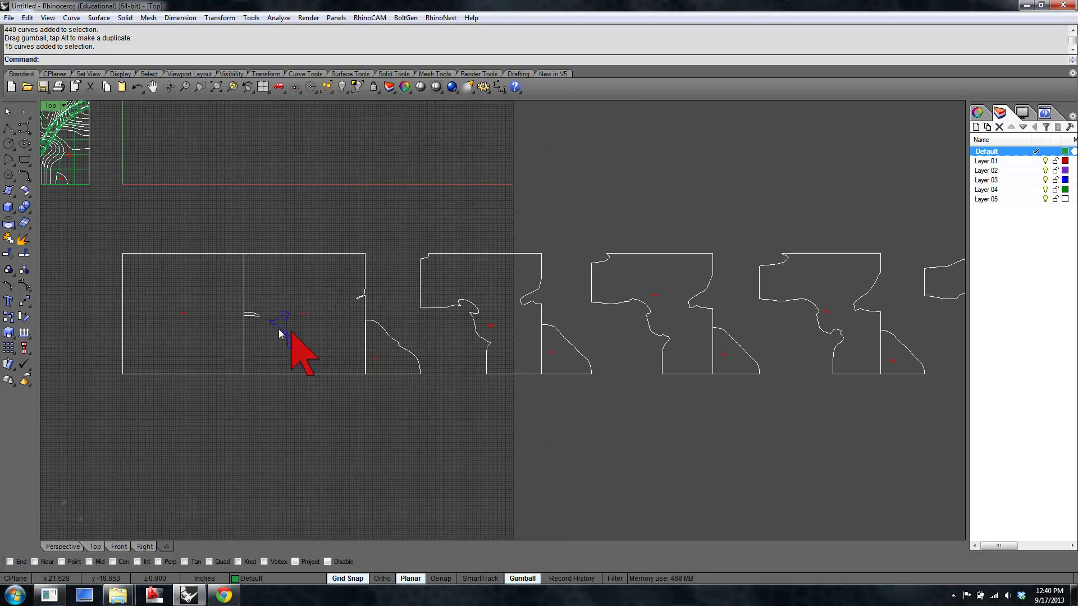
scroll(282, 307, down, 2)
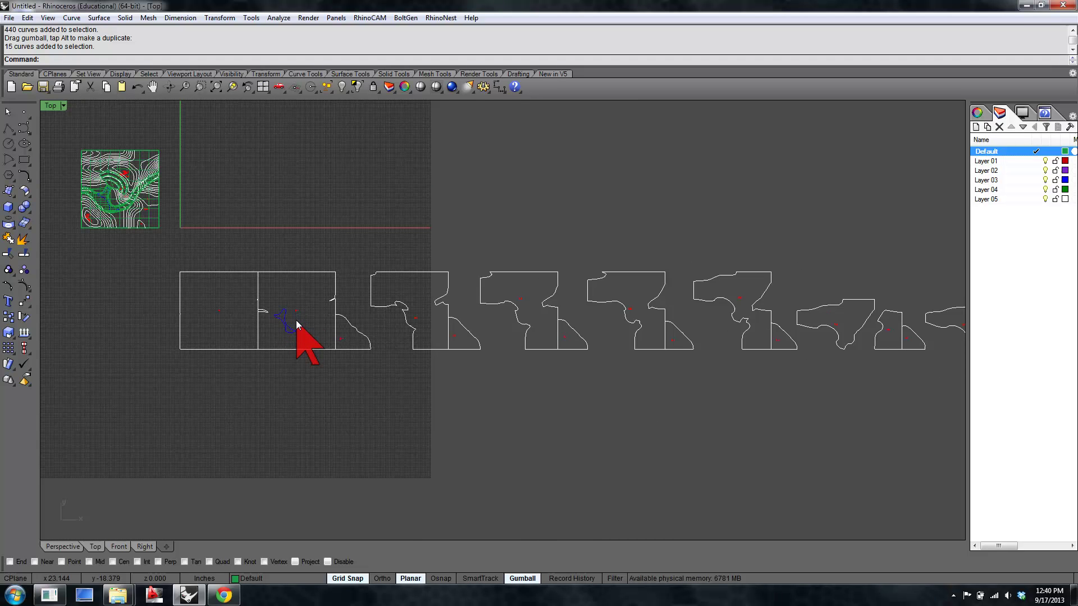
scroll(295, 322, down, 2)
scroll(494, 349, up, 2)
scroll(492, 349, down, 2)
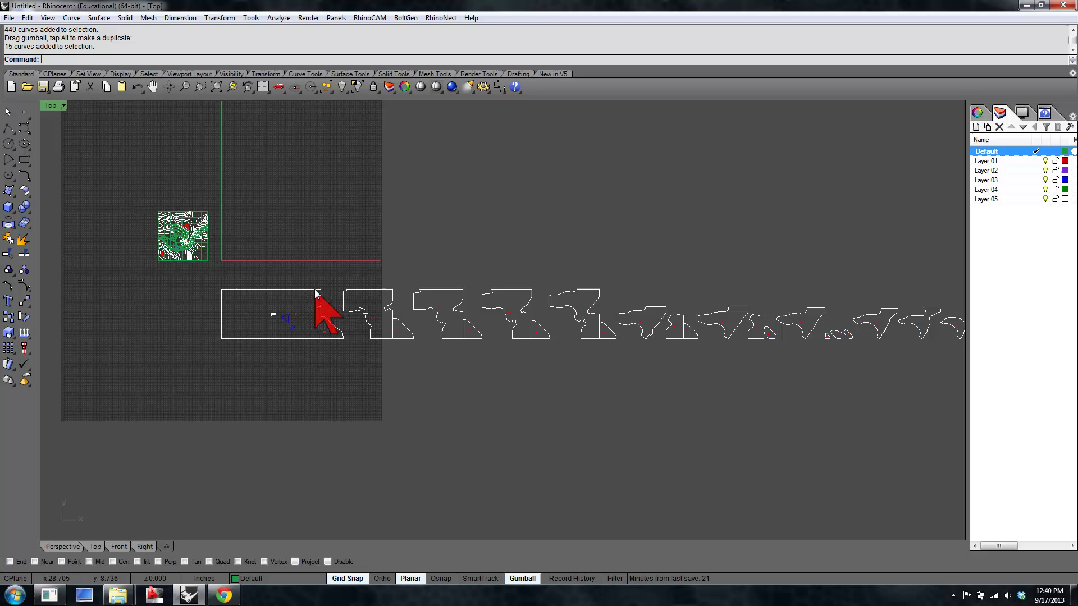
scroll(315, 294, down, 2)
scroll(337, 285, up, 2)
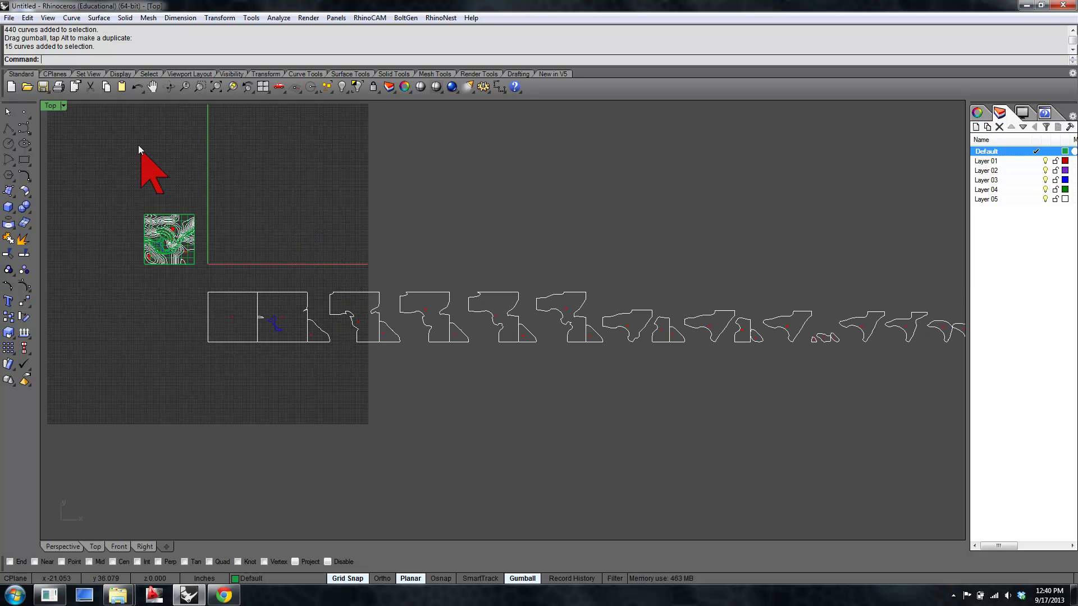
Start RhinoNest's Optimize Object Position wizard and window-select all 26 laid-out contour parts for nesting.
click(443, 18)
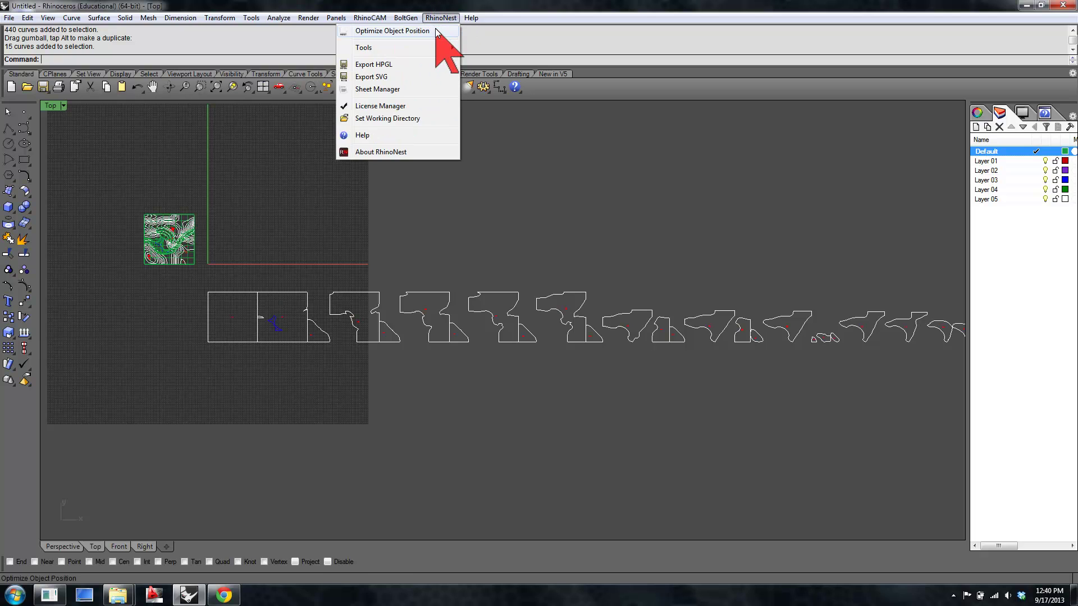
click(436, 31)
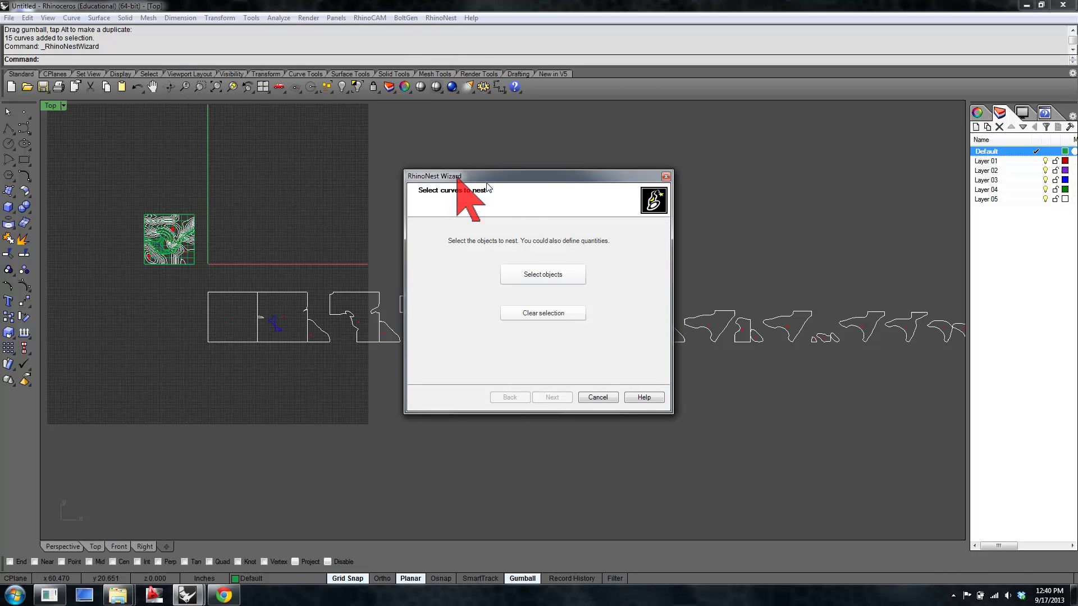
click(521, 271)
scroll(427, 253, down, 5)
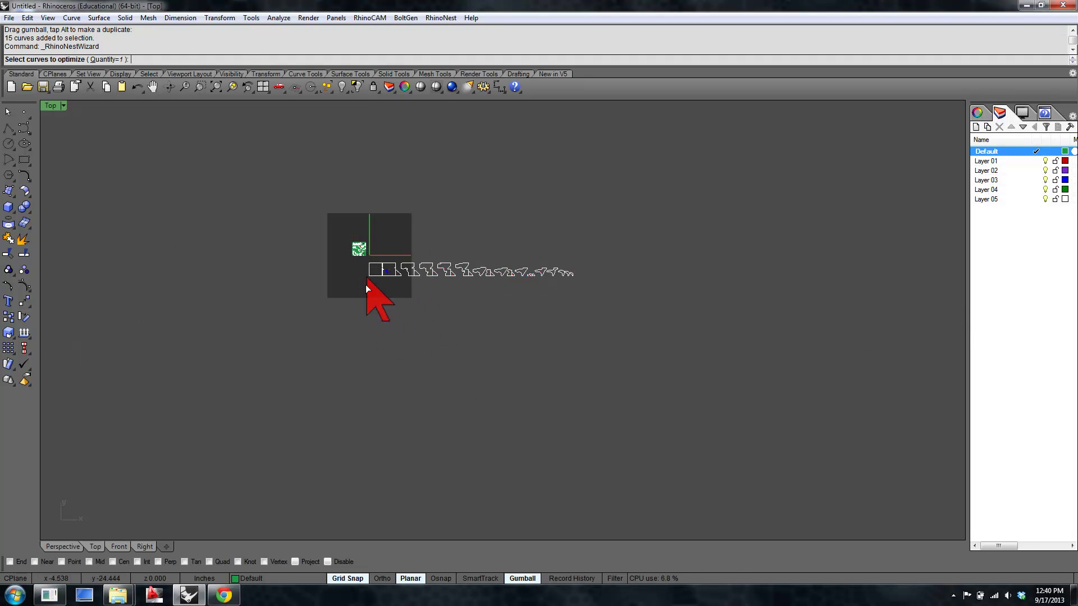
drag(363, 293, 598, 260)
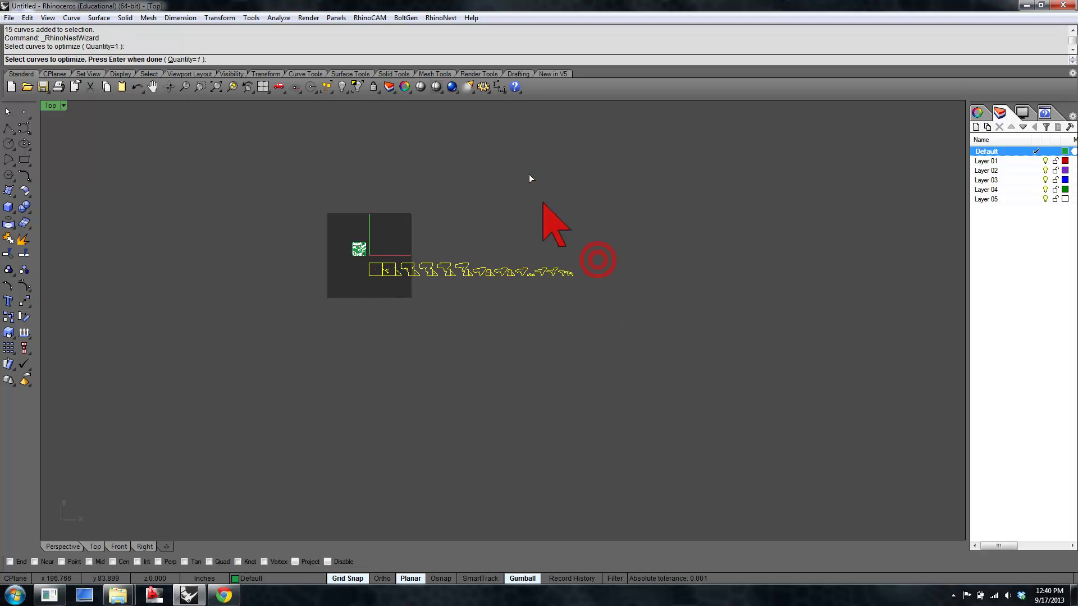
key(Return)
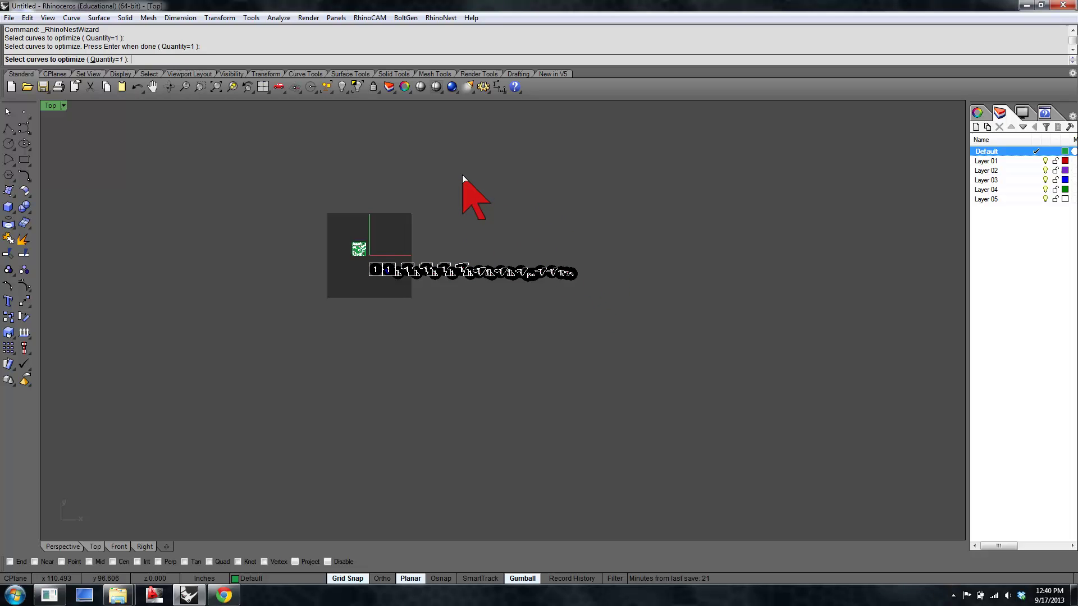
scroll(435, 268, up, 5)
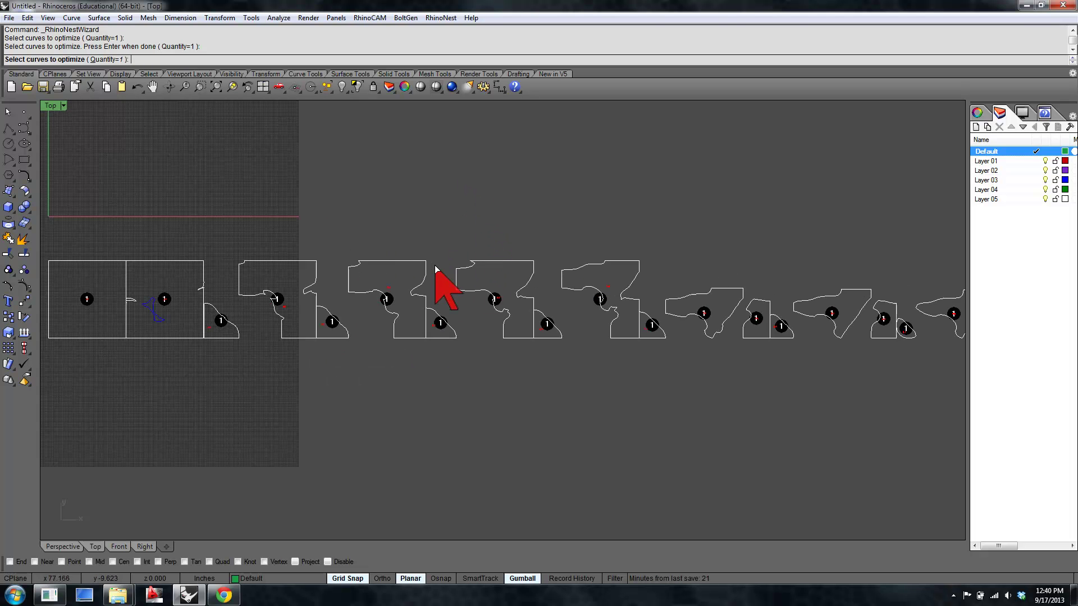
scroll(435, 272, down, 3)
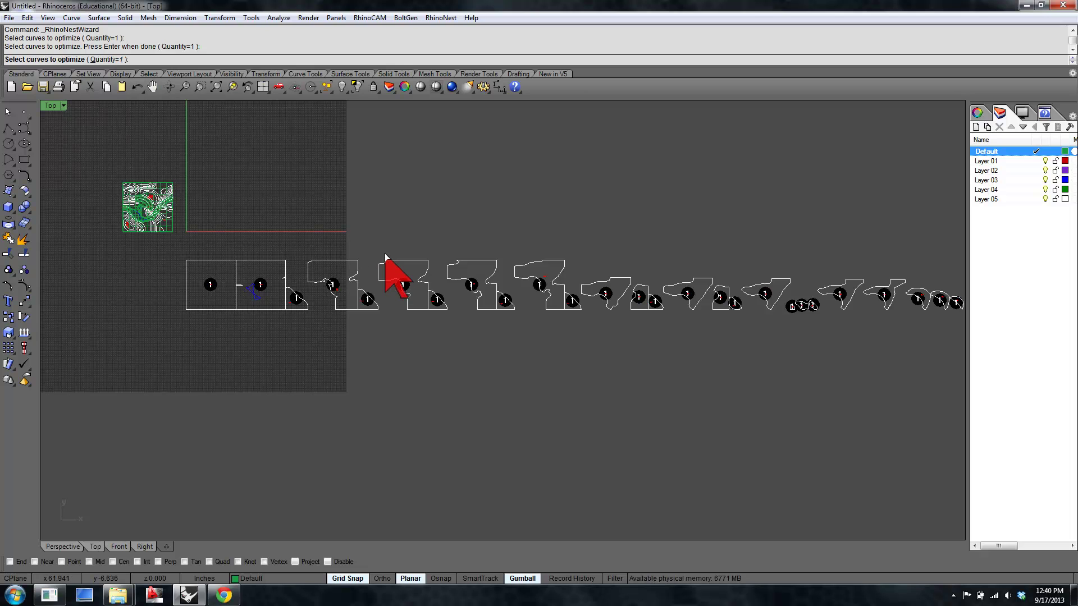
key(Return)
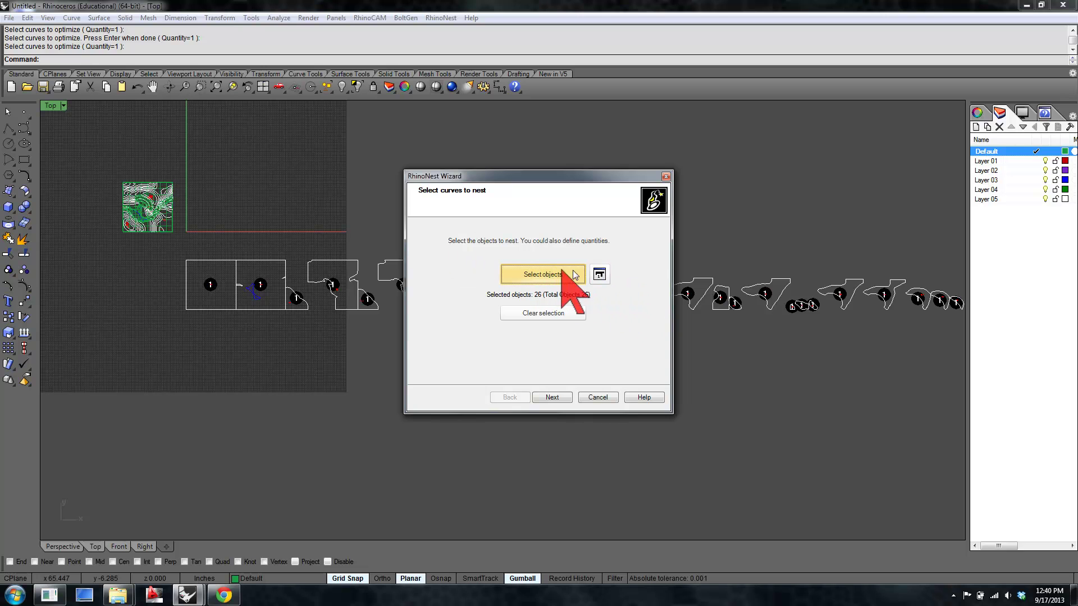
click(599, 274)
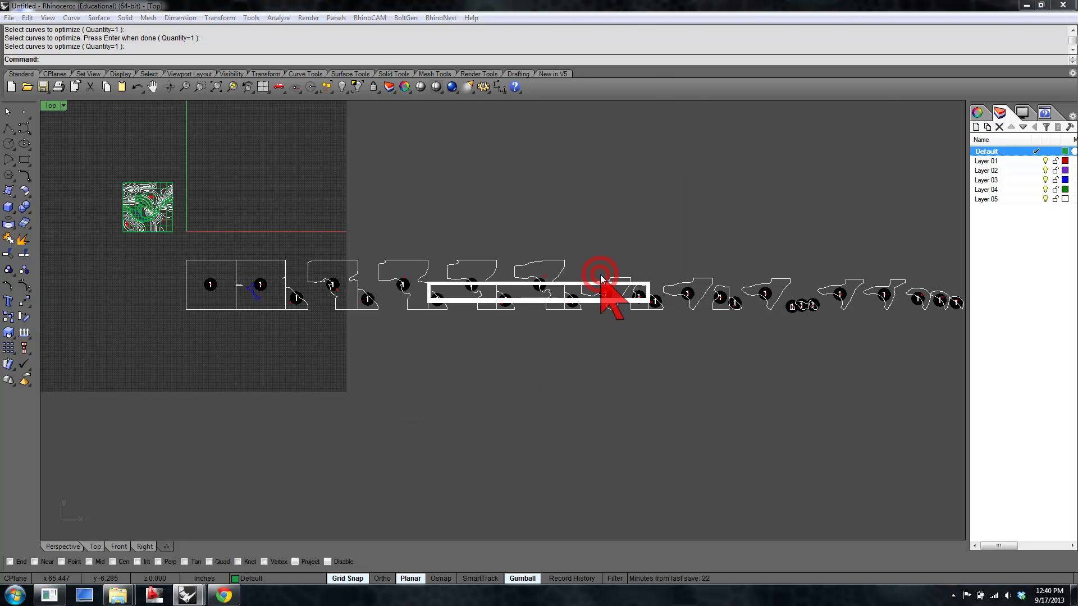
key(Return)
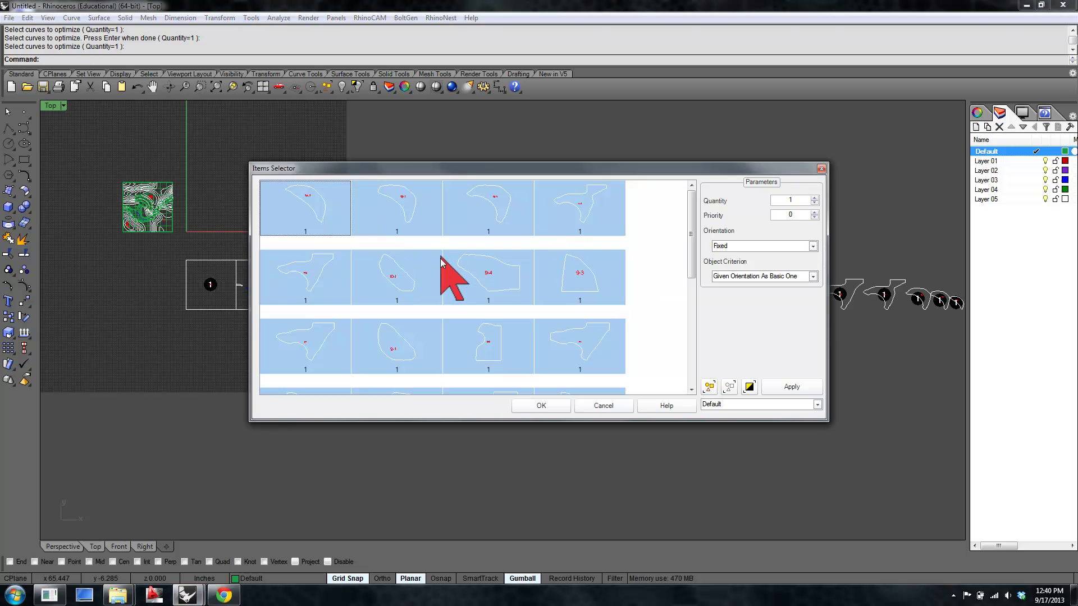
scroll(440, 269, down, 5)
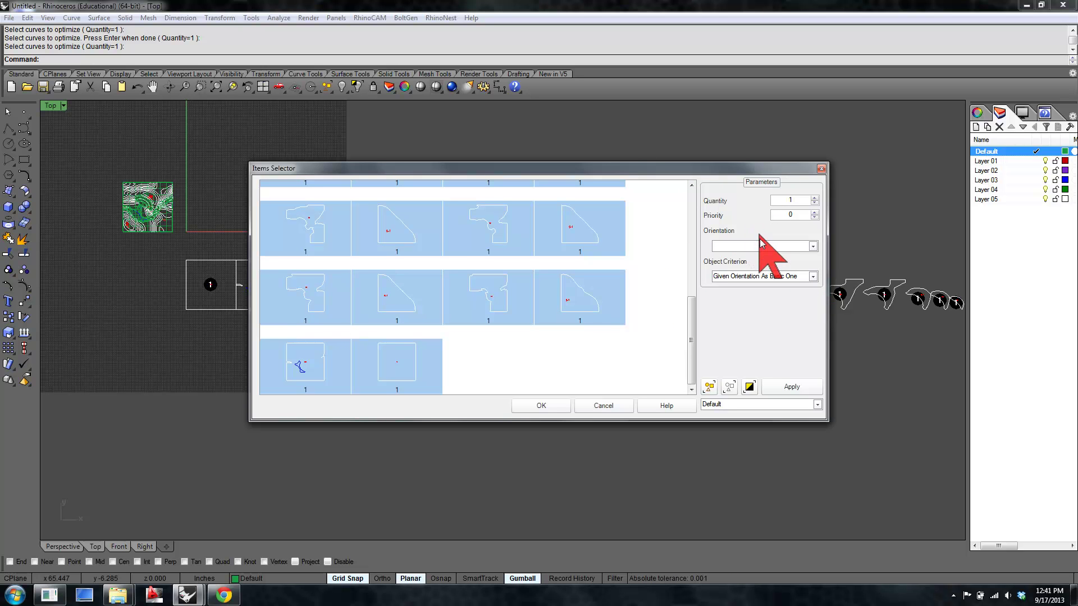
click(614, 403)
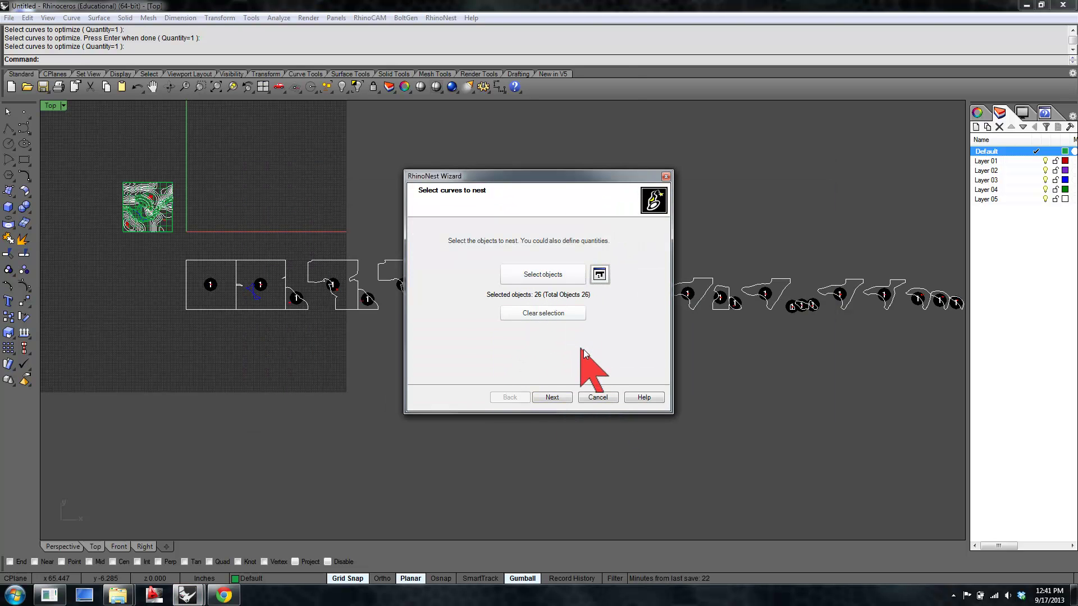
Choose Unique Sheet rather than Use Stock and advance to defining the 32.0 by 18.0 sheet.
click(552, 397)
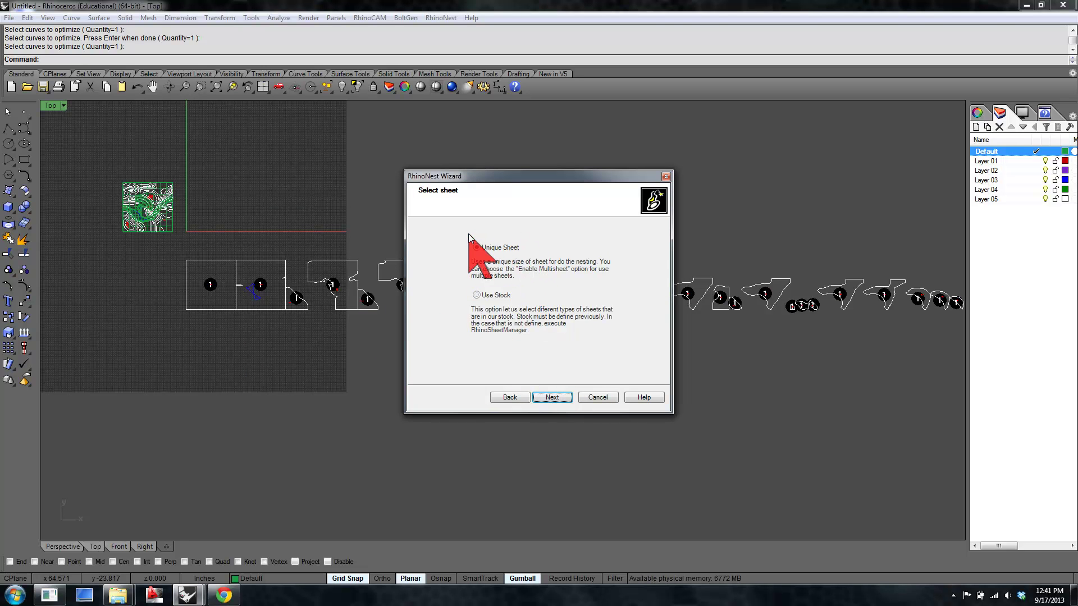
click(477, 295)
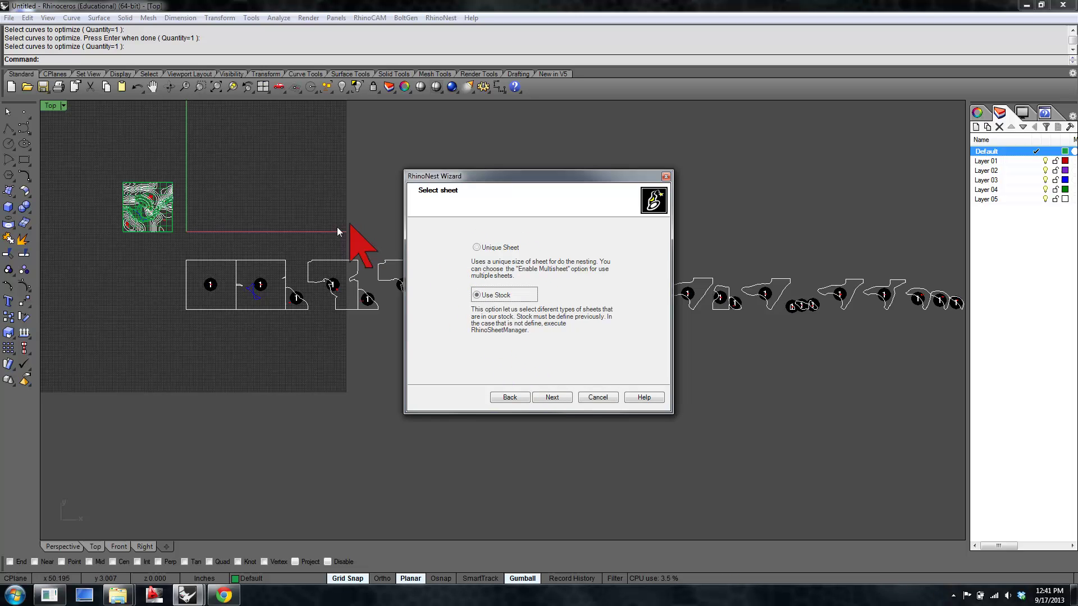
click(476, 247)
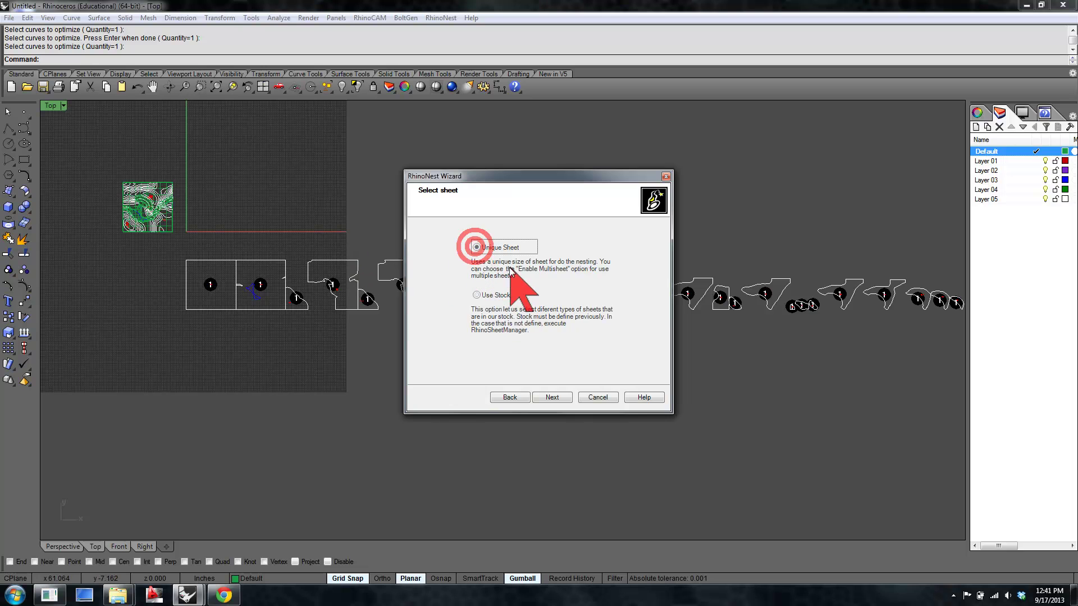
click(552, 397)
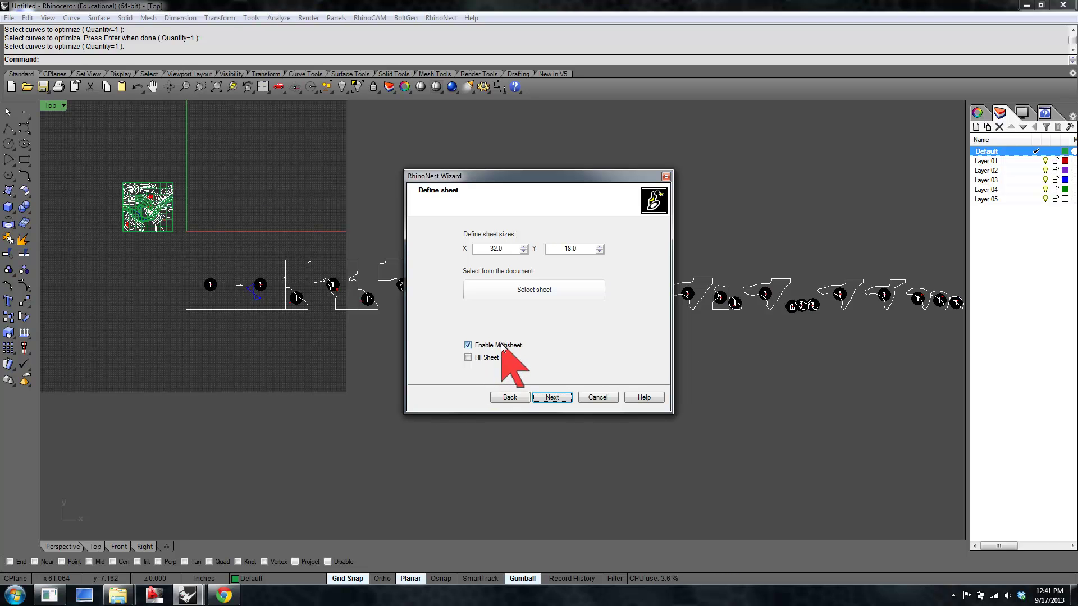
Set nesting parameters to 3.00 between items, 0.10 to the sheet edge and 60 seconds per sheet.
click(561, 399)
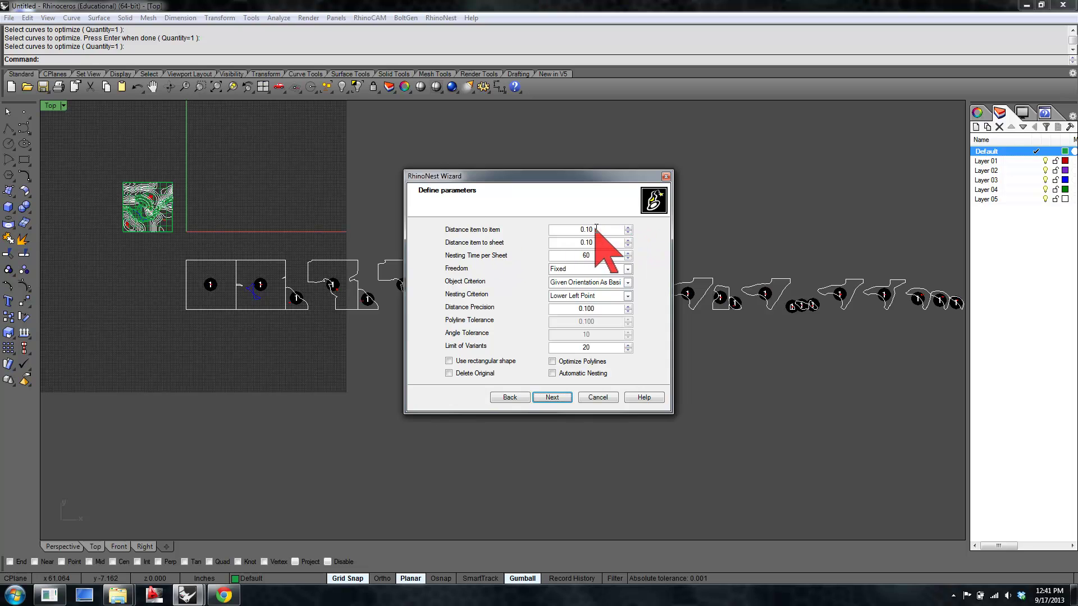
click(599, 230)
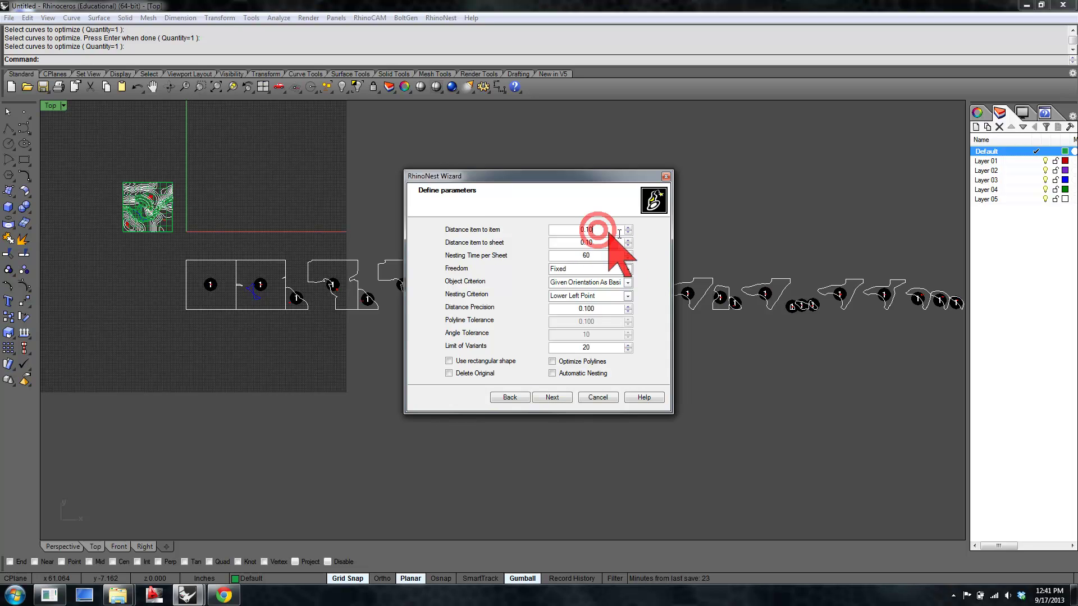
key(BackSpace)
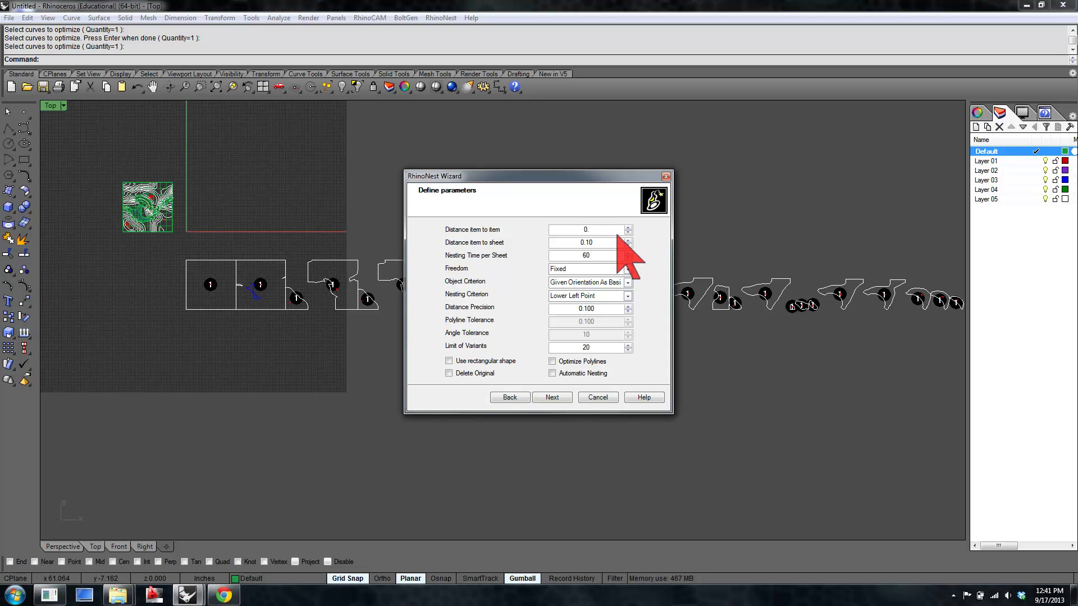
text(0.10)
click(605, 242)
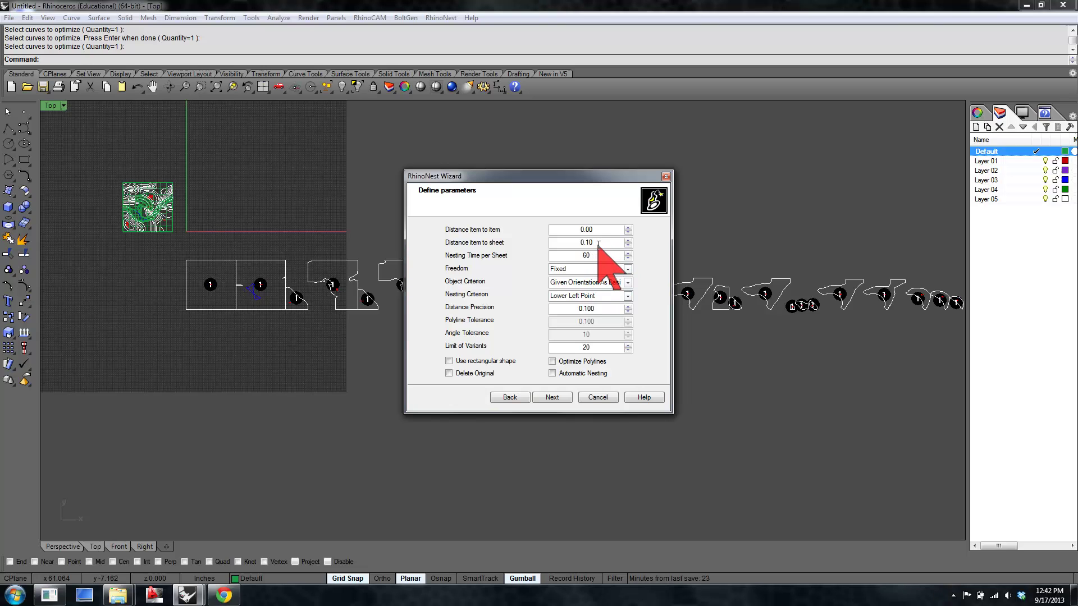
click(603, 229)
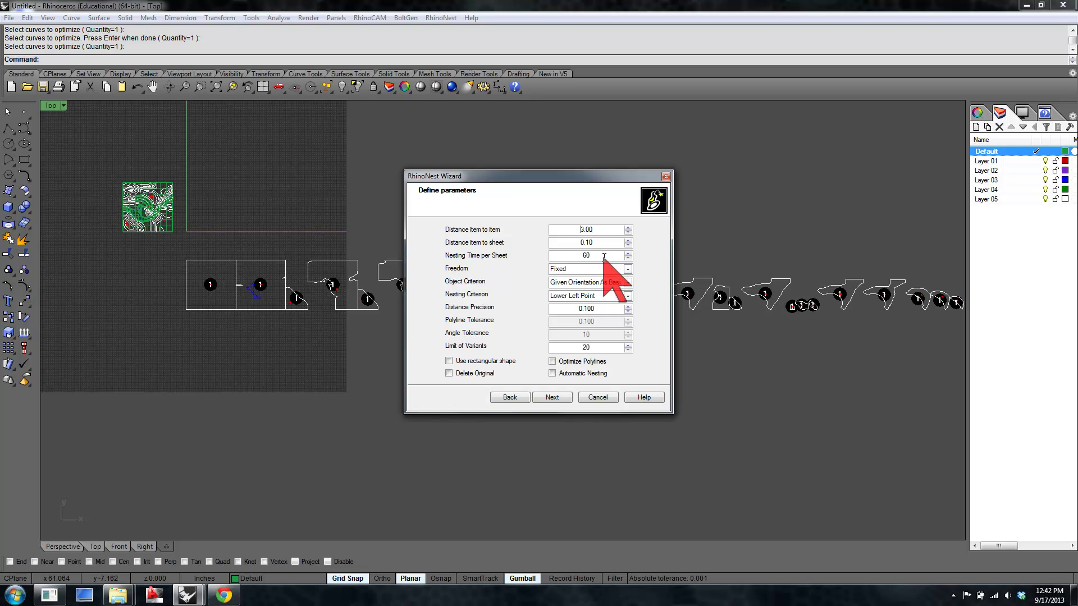
click(604, 257)
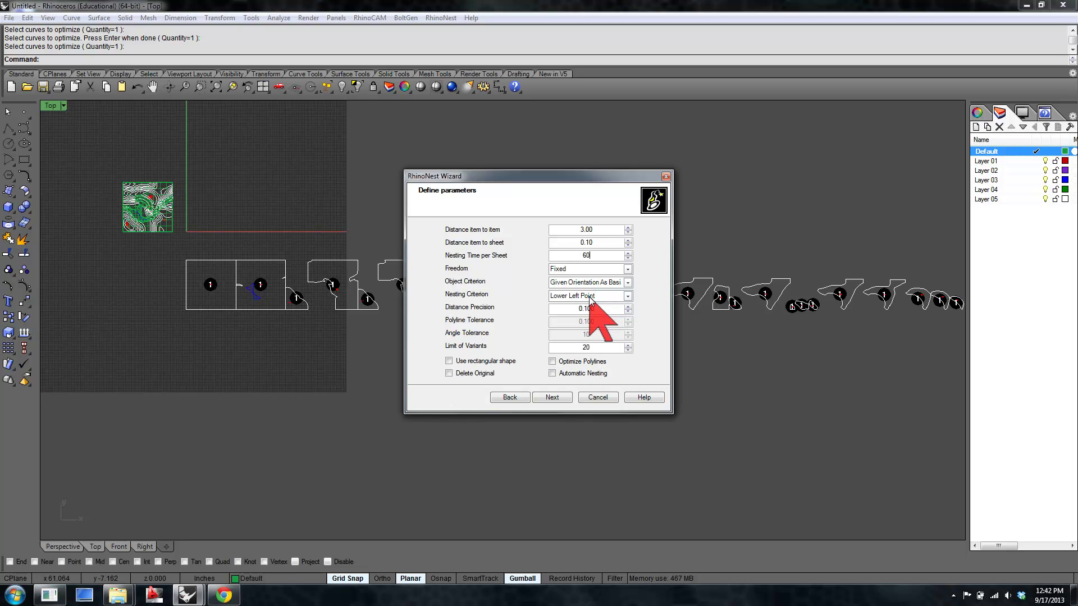
Set rotation freedom to Free, keep Given Orientation As Basic One, and use 0.05 distance precision.
click(591, 269)
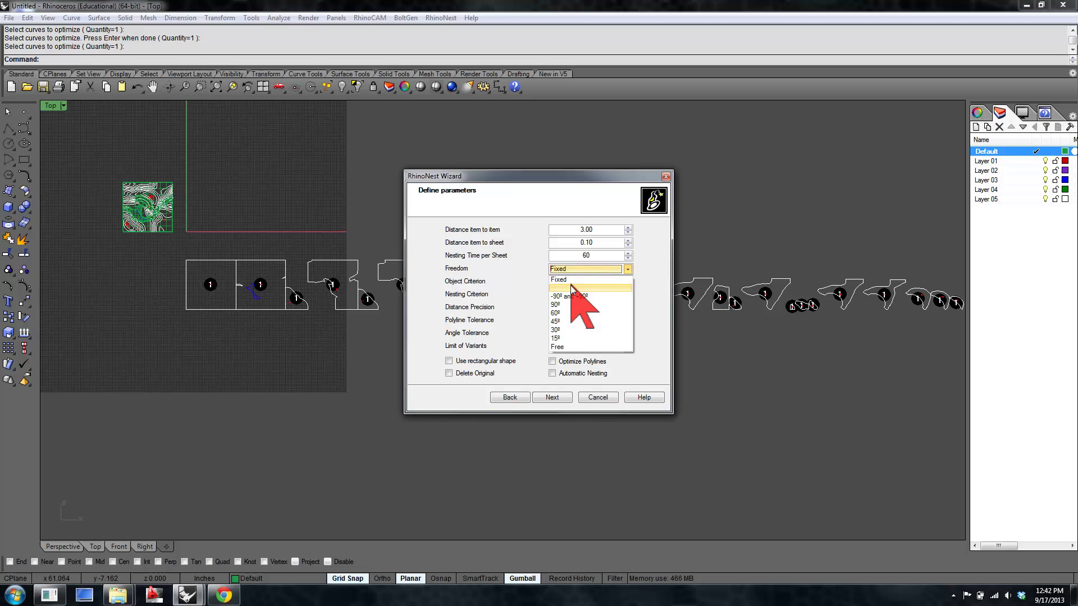
click(570, 348)
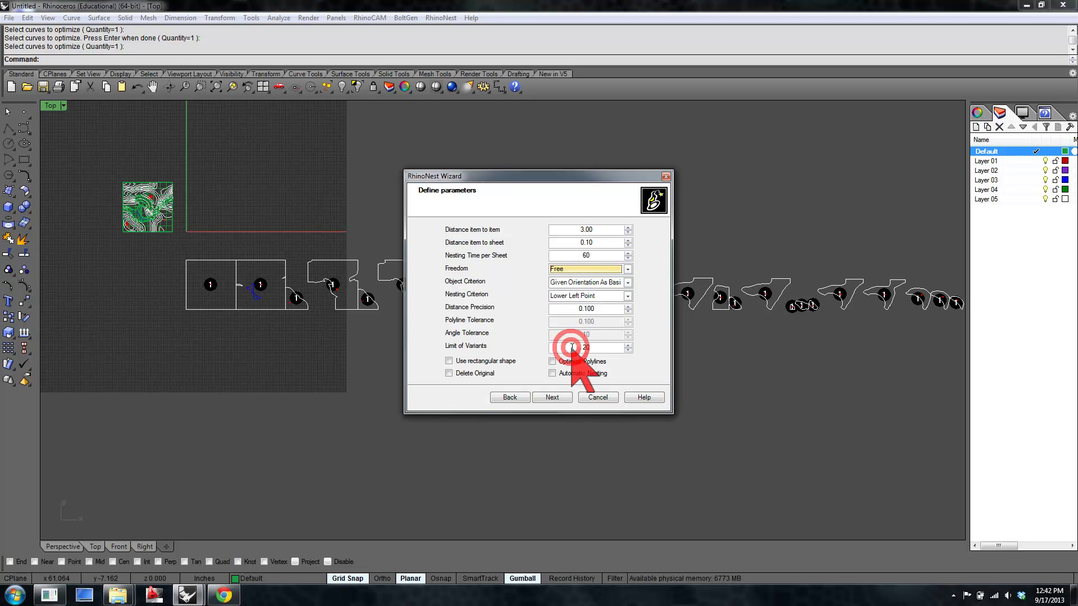
click(589, 282)
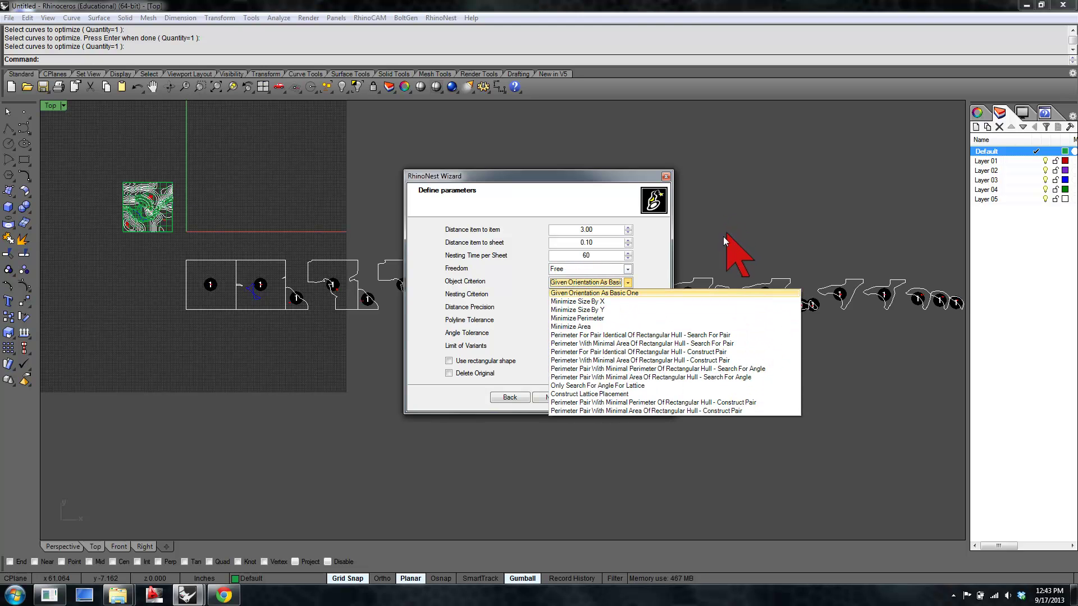
click(700, 268)
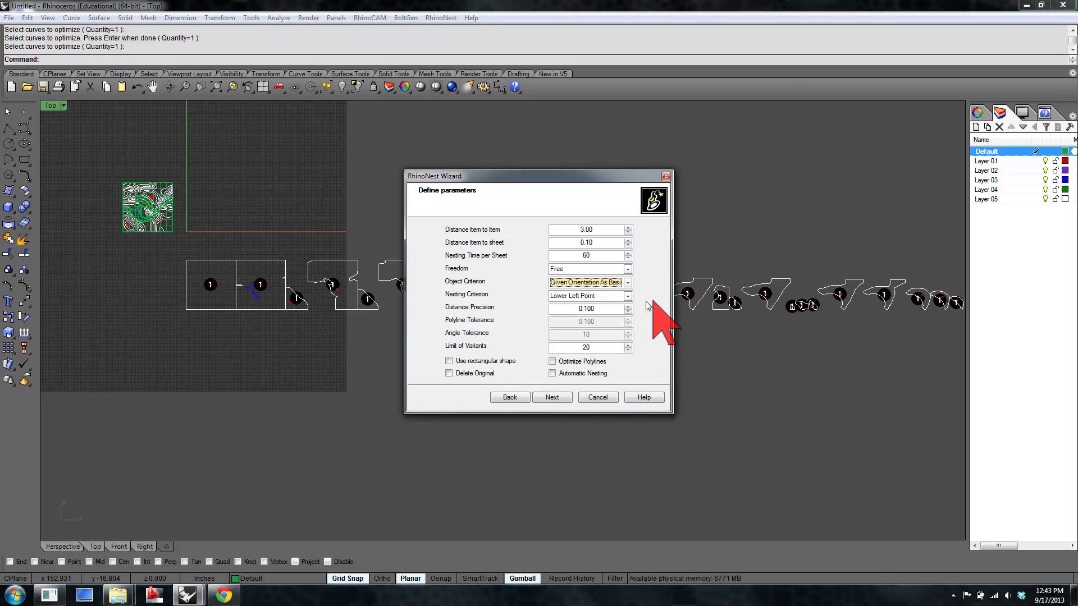
click(600, 309)
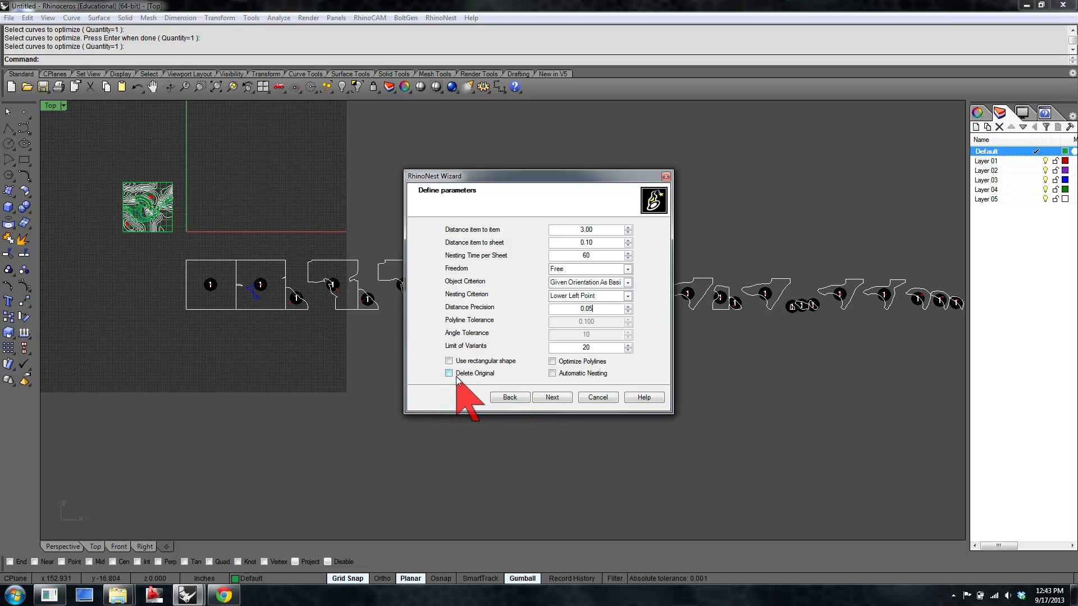
click(553, 397)
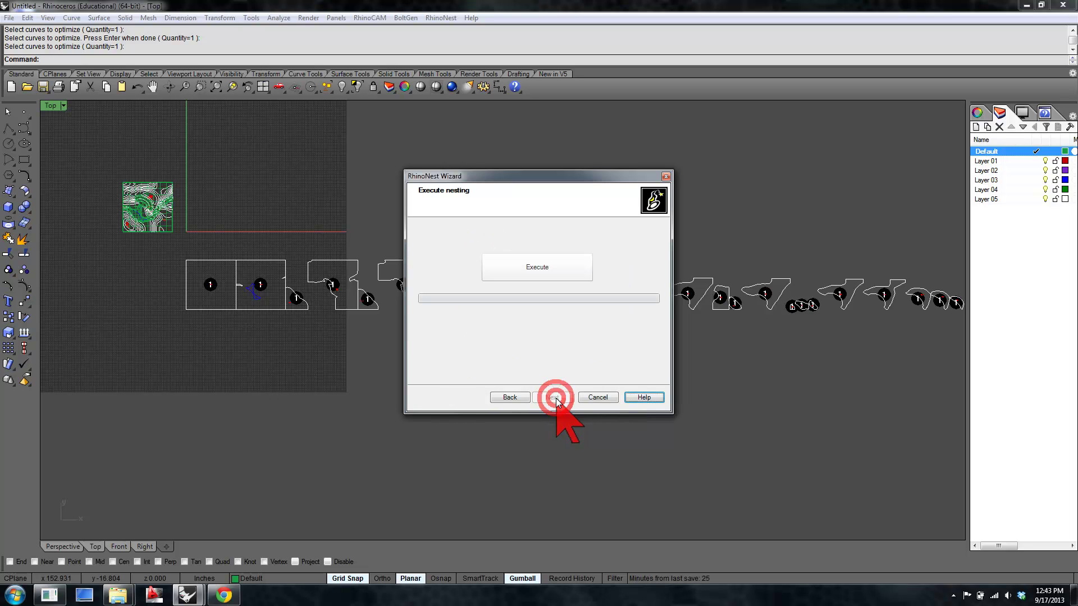
Execute the nesting and move the wizard aside to reveal the packed row of sheets.
click(546, 271)
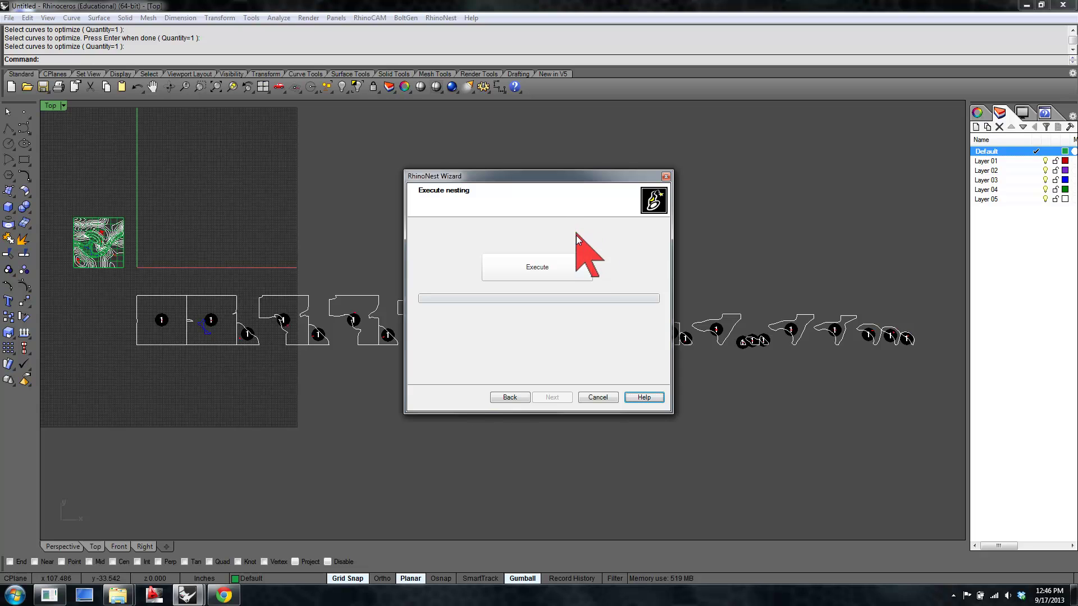
click(554, 264)
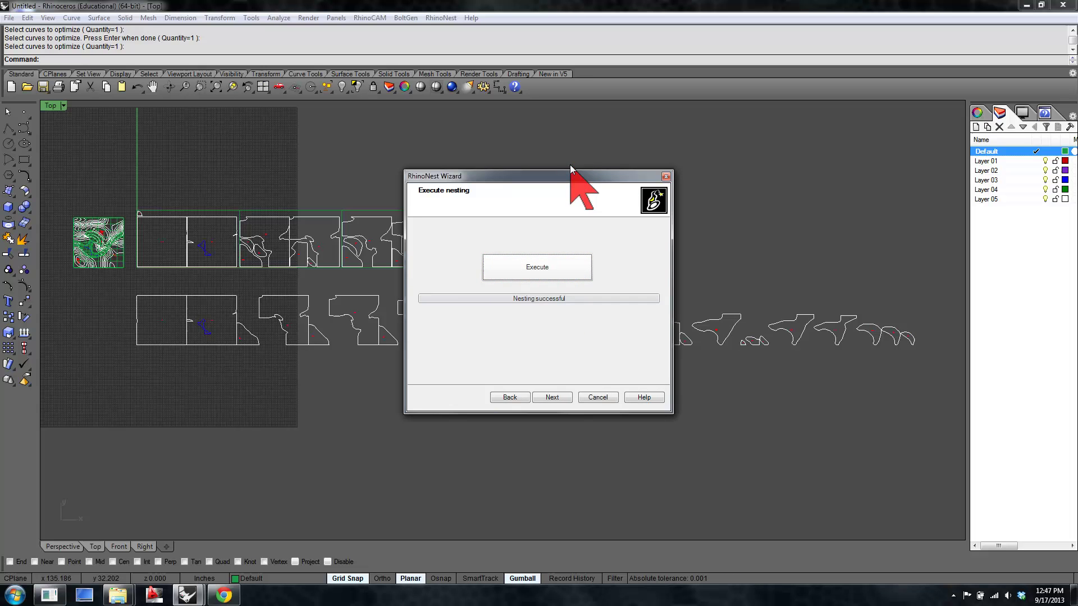
drag(572, 174, 580, 292)
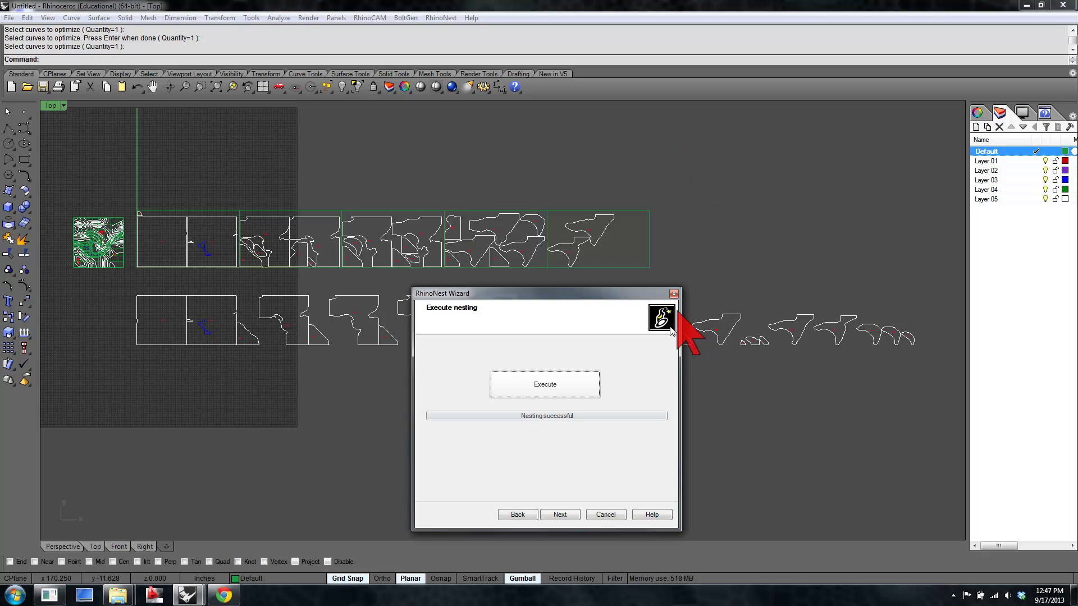
Show the nesting report for five sheets, with sheet 1 at 83.57% area use.
click(564, 515)
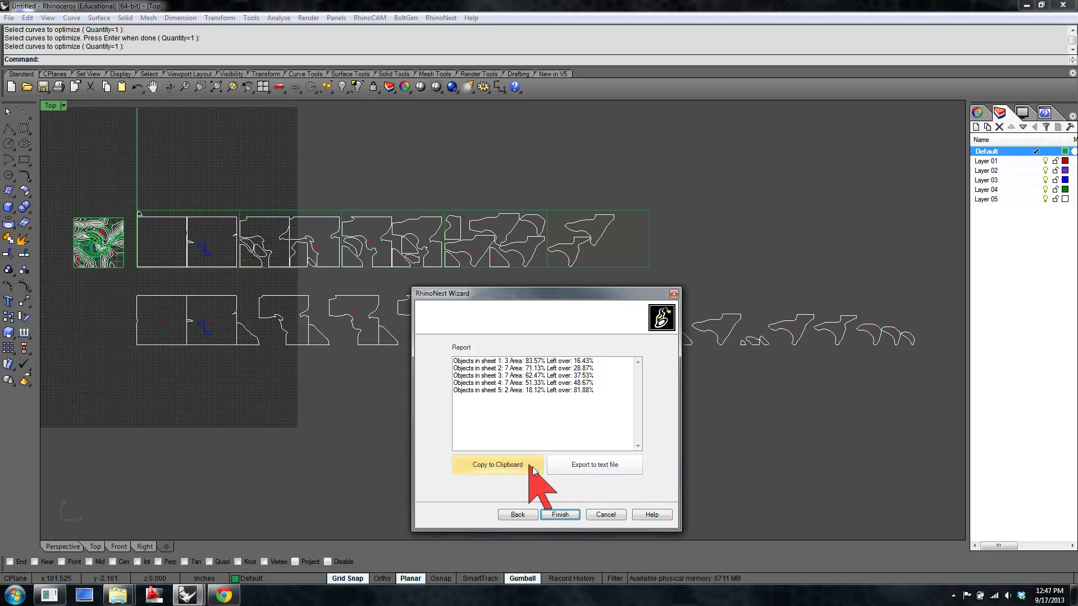
Close the nesting wizard and window-select all 445 nested curves in the sheet row.
click(559, 514)
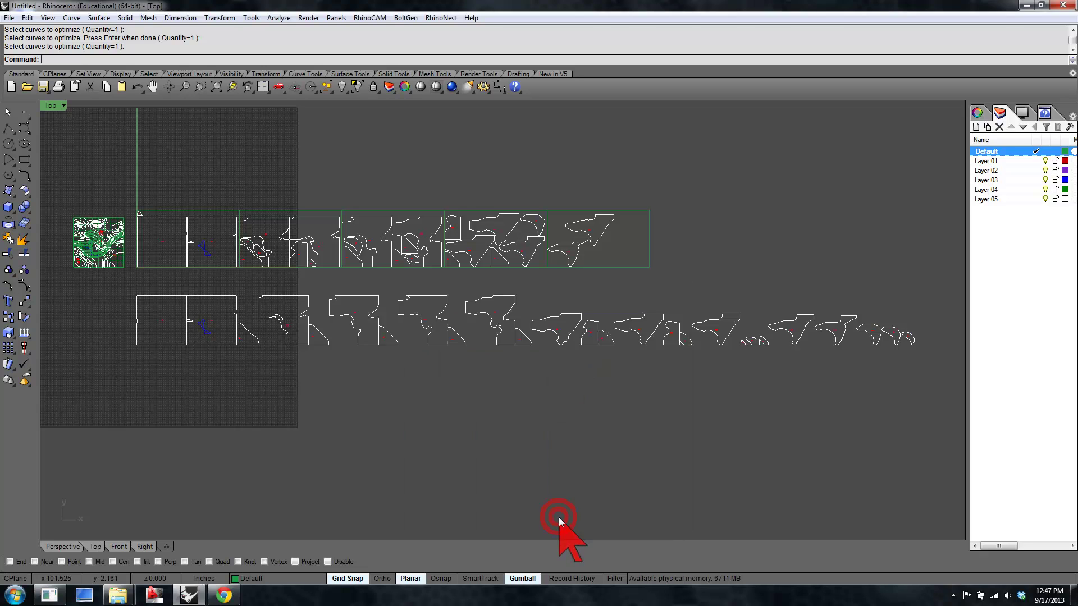
scroll(472, 235, up, 5)
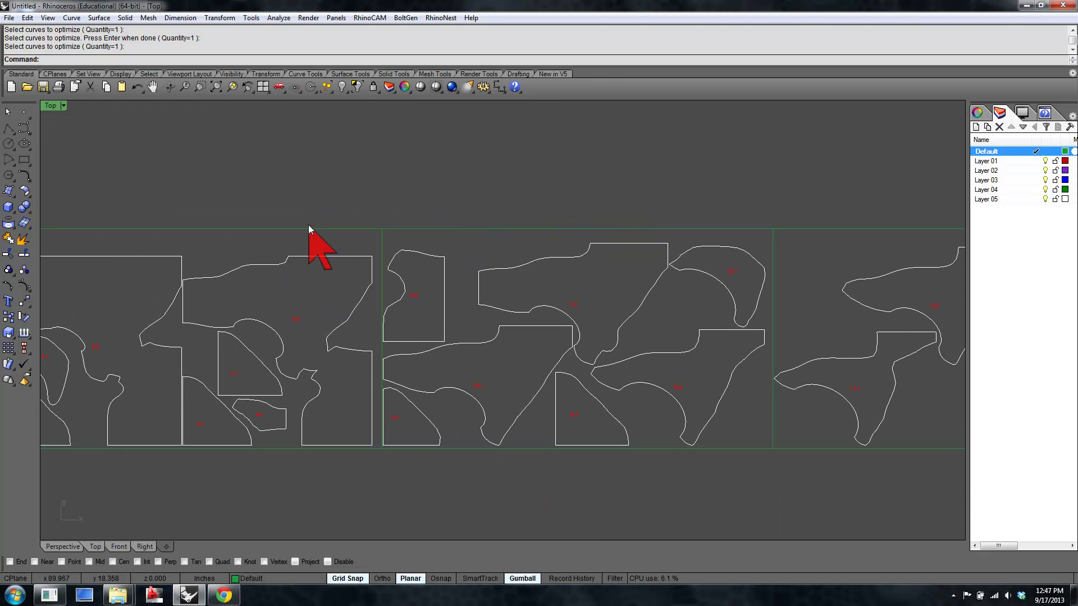
scroll(292, 236, down, 10)
scroll(500, 258, down, 3)
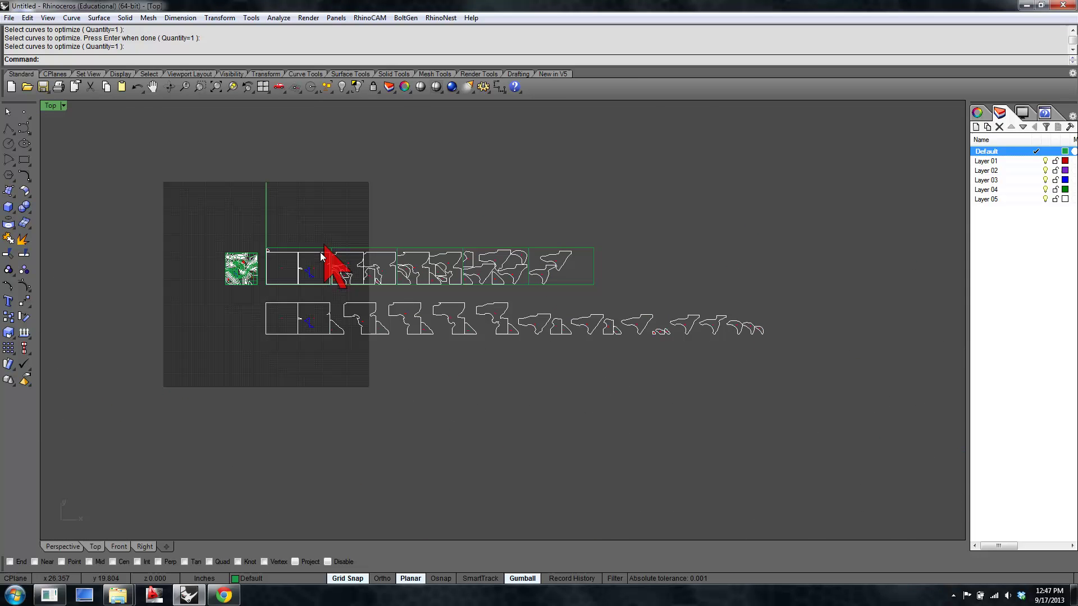
scroll(319, 259, up, 2)
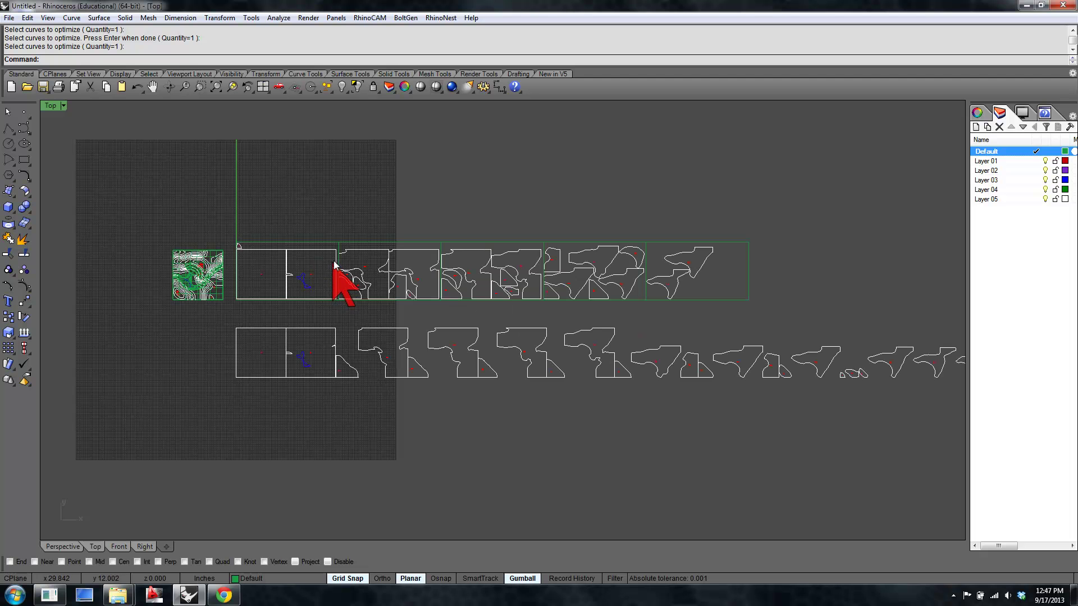
scroll(334, 264, up, 2)
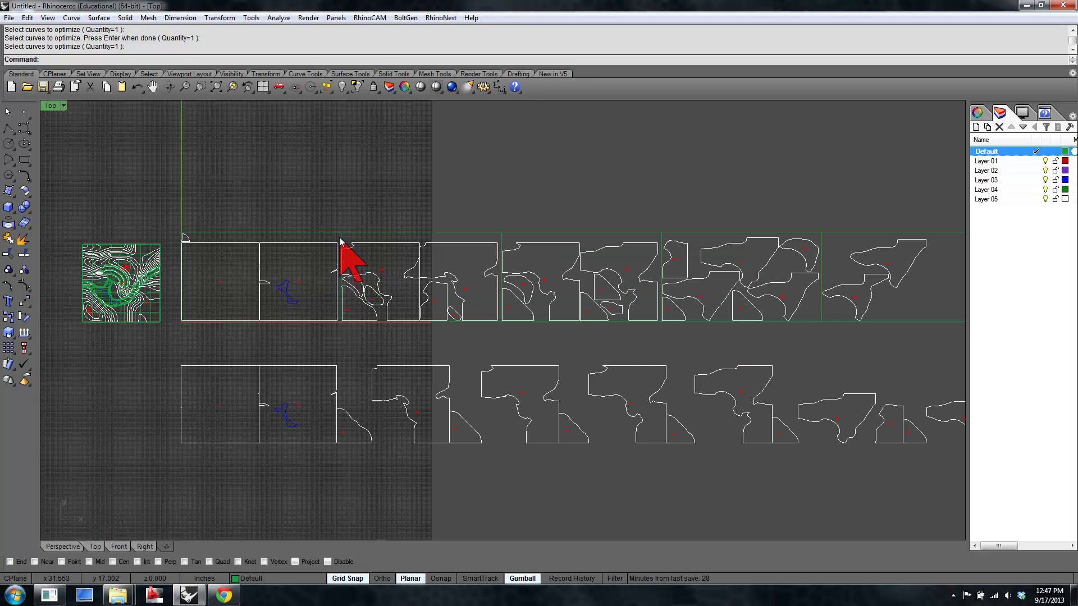
scroll(339, 237, down, 1)
scroll(567, 260, down, 2)
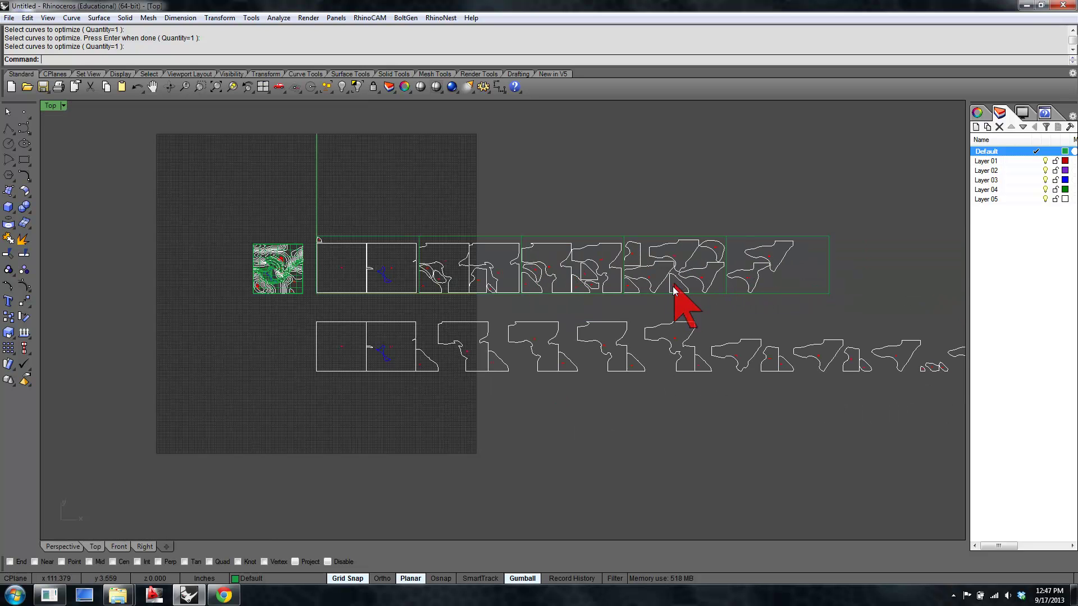
drag(852, 302, 312, 190)
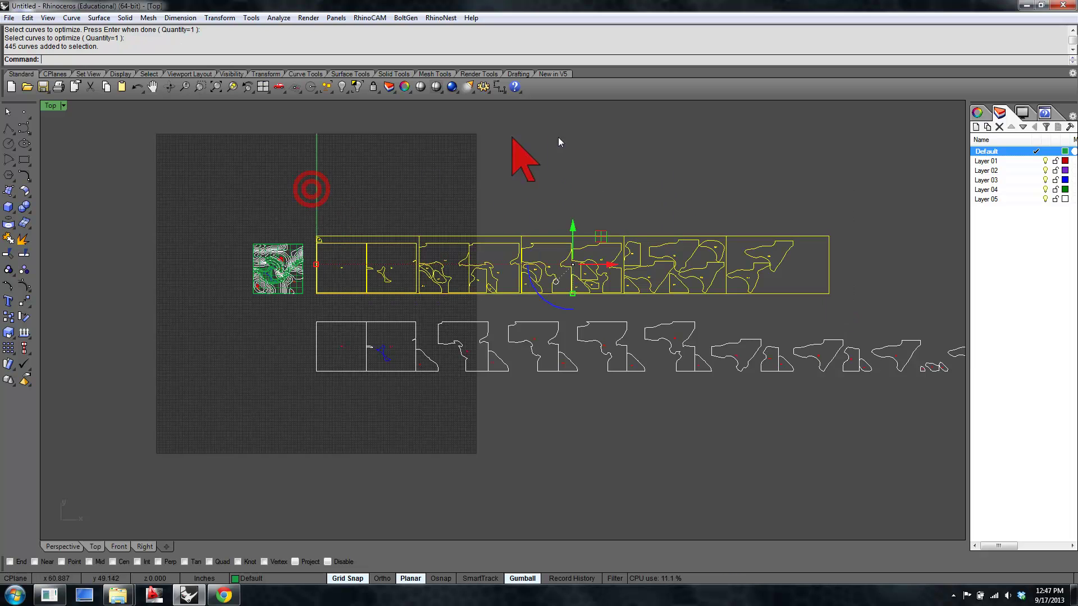
Move the 445 nested curves onto Layer 03, reselect them to verify, then clear the selection.
right_click(989, 180)
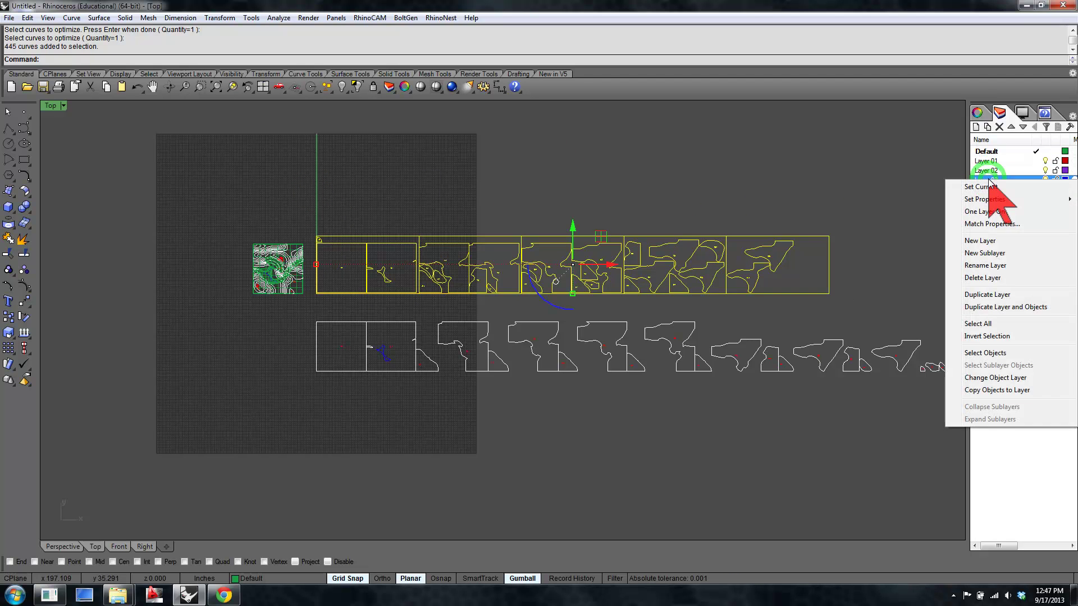
click(996, 378)
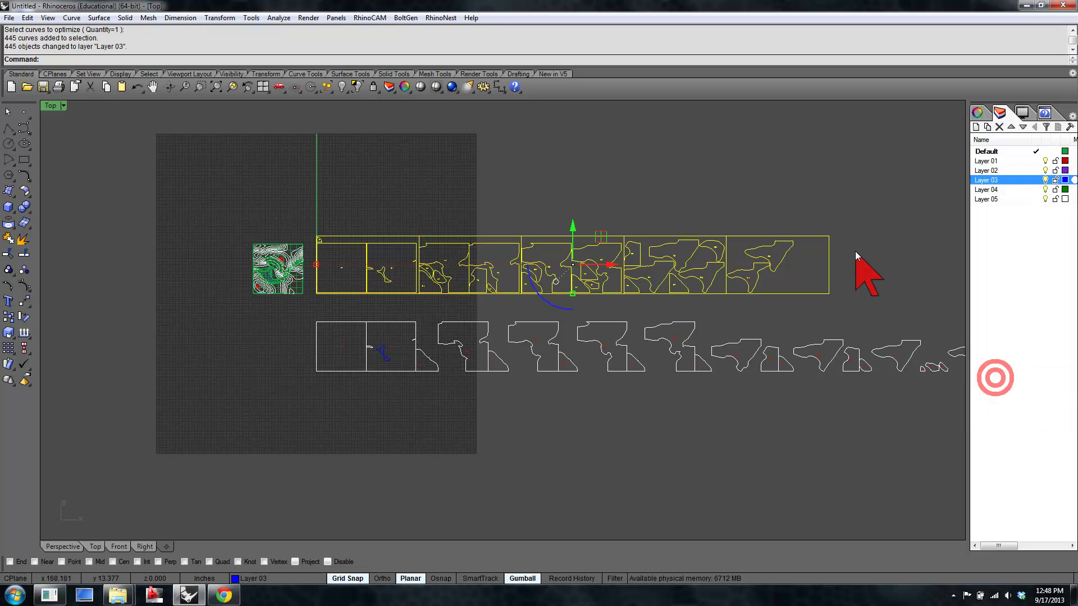
scroll(749, 264, up, 5)
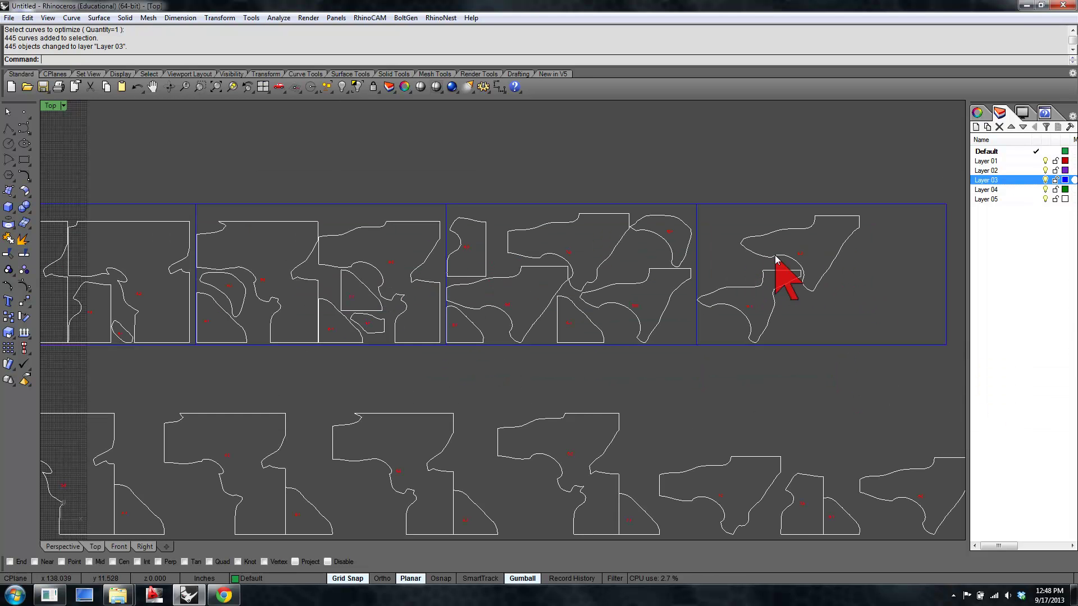
scroll(777, 269, down, 5)
drag(807, 301, 312, 209)
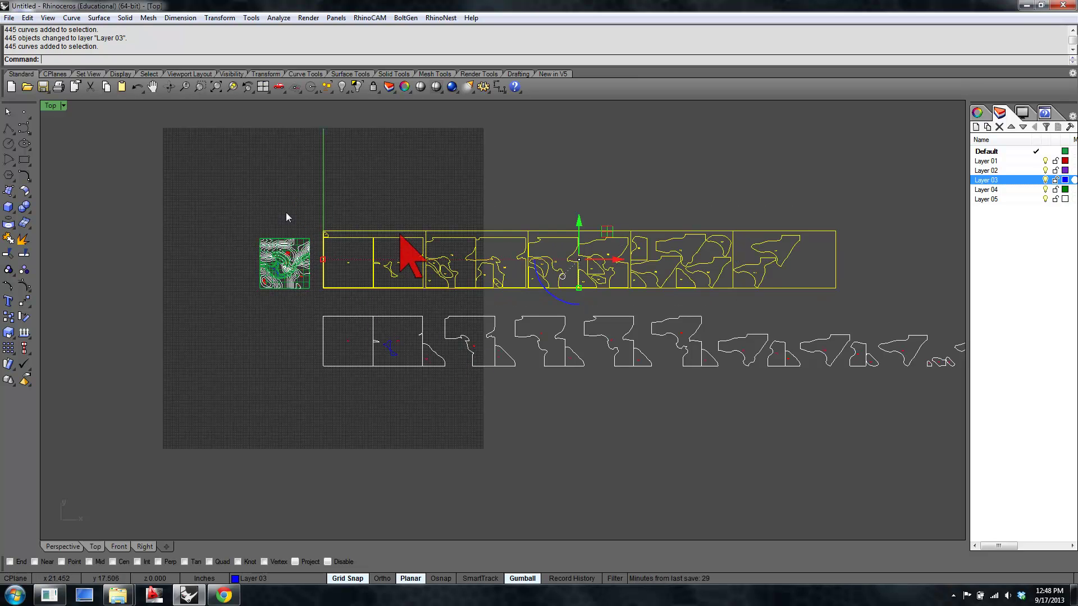
click(248, 394)
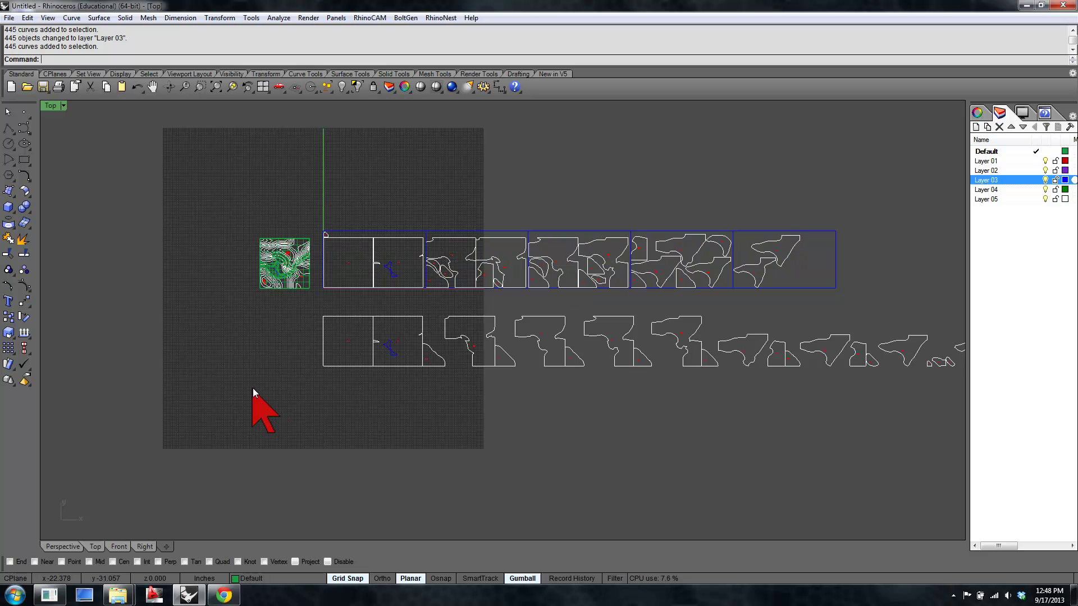